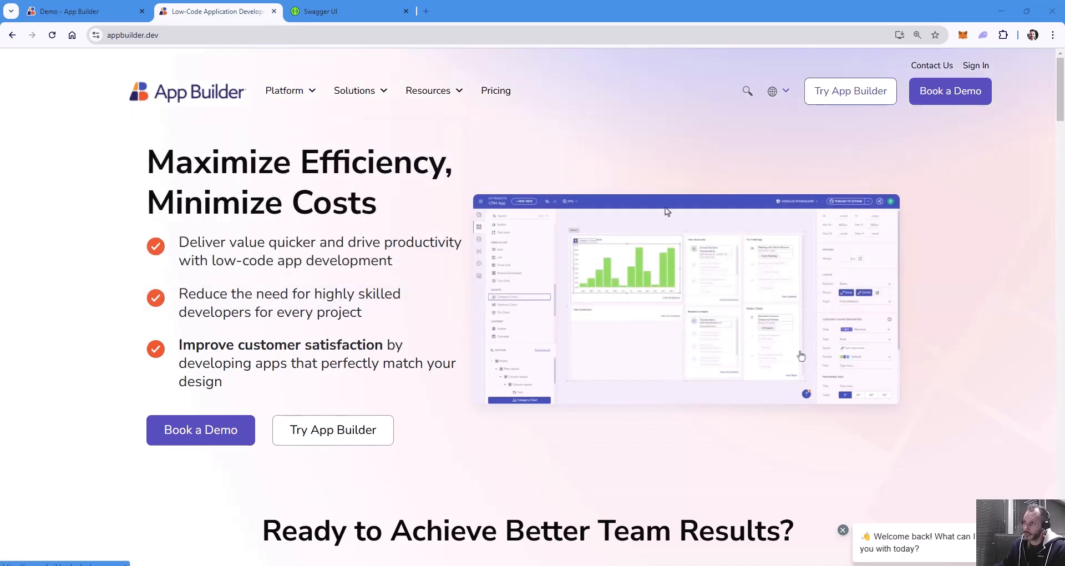
Open App Builder from its website and start a new application in the January webinar demo workspace.
{"action": "scroll", "coordinate": [666, 253], "scroll_direction": "down", "scroll_amount": 12}
{"action": "scroll", "coordinate": [666, 253], "scroll_direction": "up", "scroll_amount": 12}
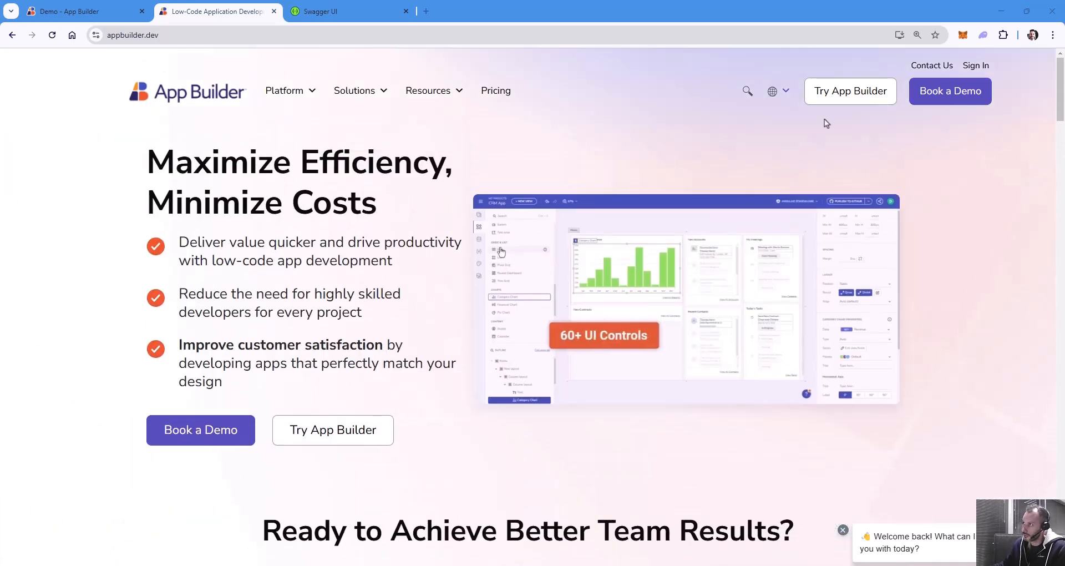
{"action": "left_click", "coordinate": [838, 94]}
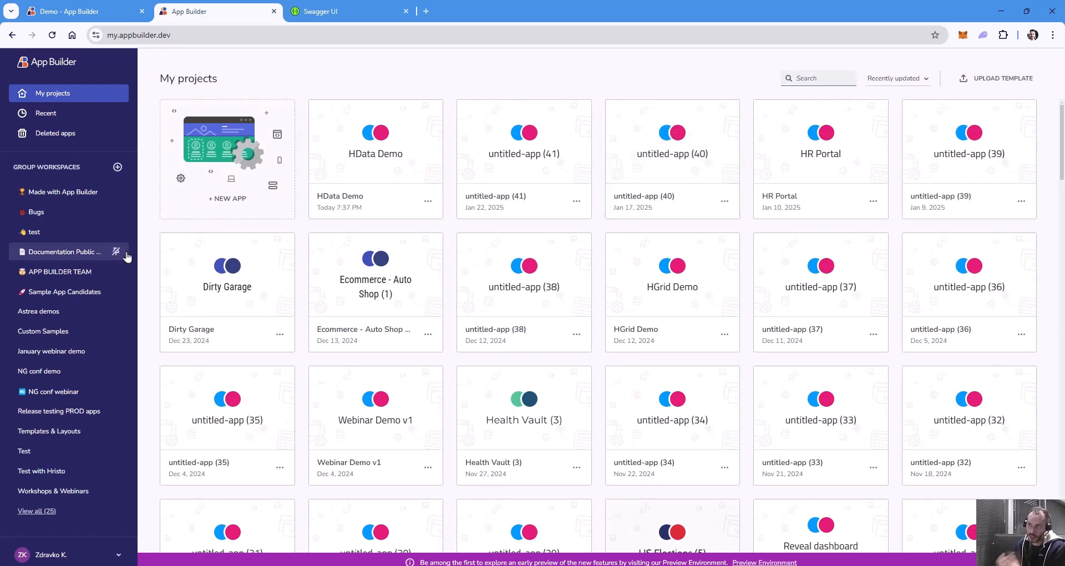
{"action": "left_click", "coordinate": [53, 351]}
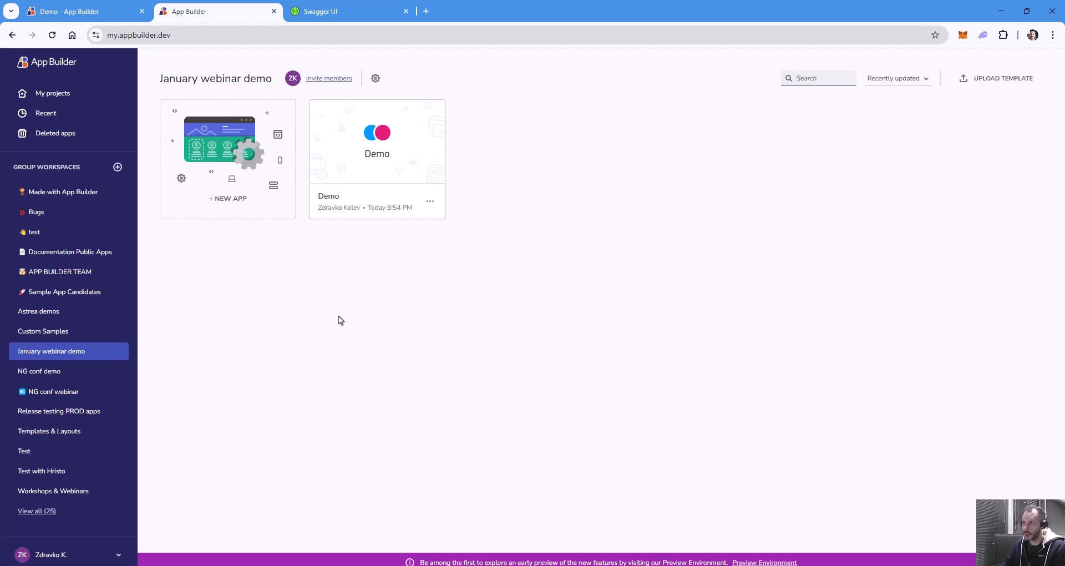
{"action": "left_click", "coordinate": [253, 158]}
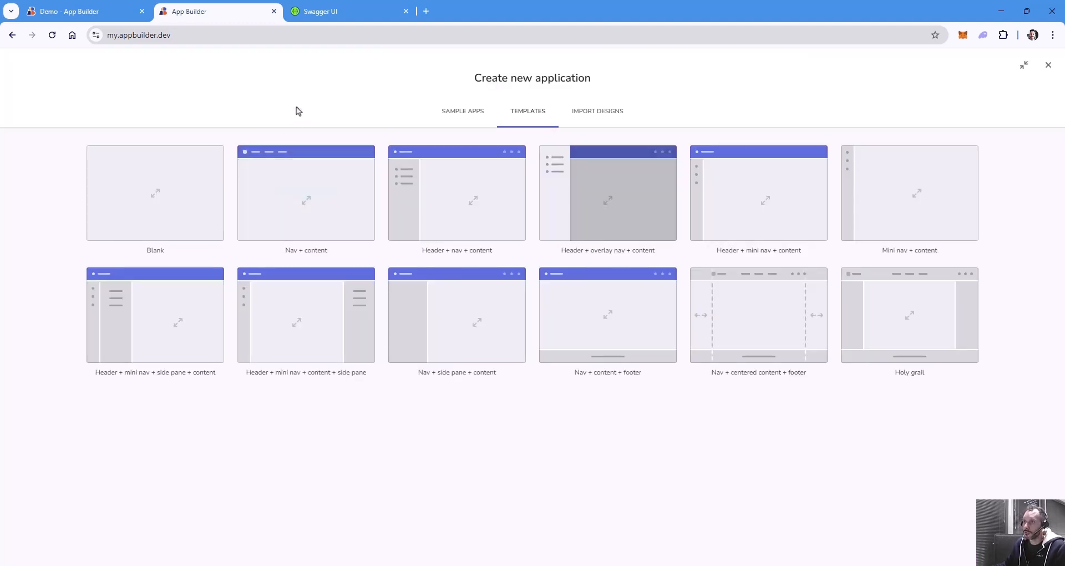
Switch to the finished Demo app preview and examine its Hierarchical Grid, Tree Component and Tree Grid views.
{"action": "left_click", "coordinate": [104, 19]}
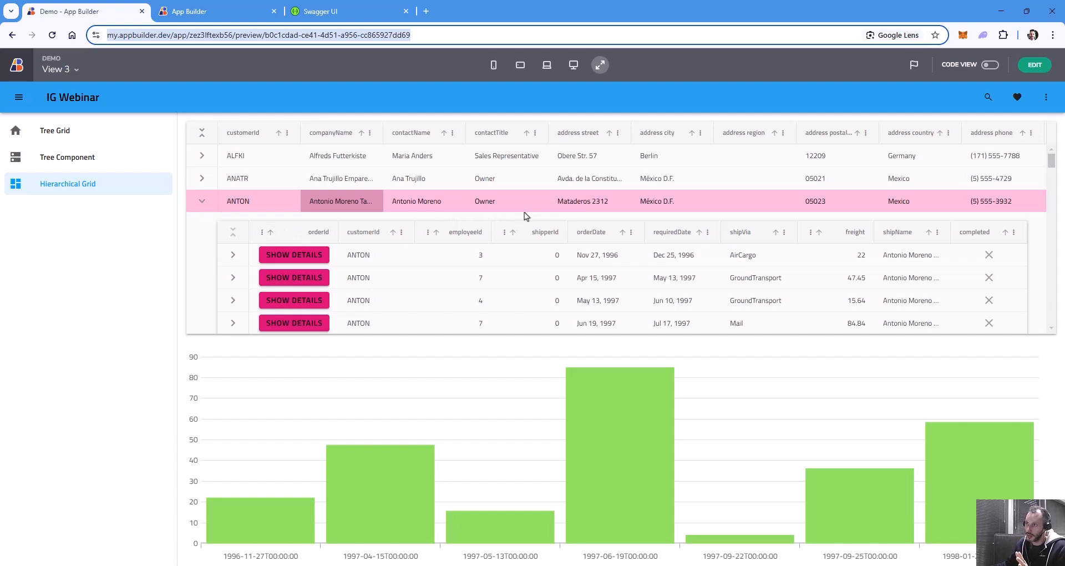
{"action": "mouse_move", "coordinate": [518, 375]}
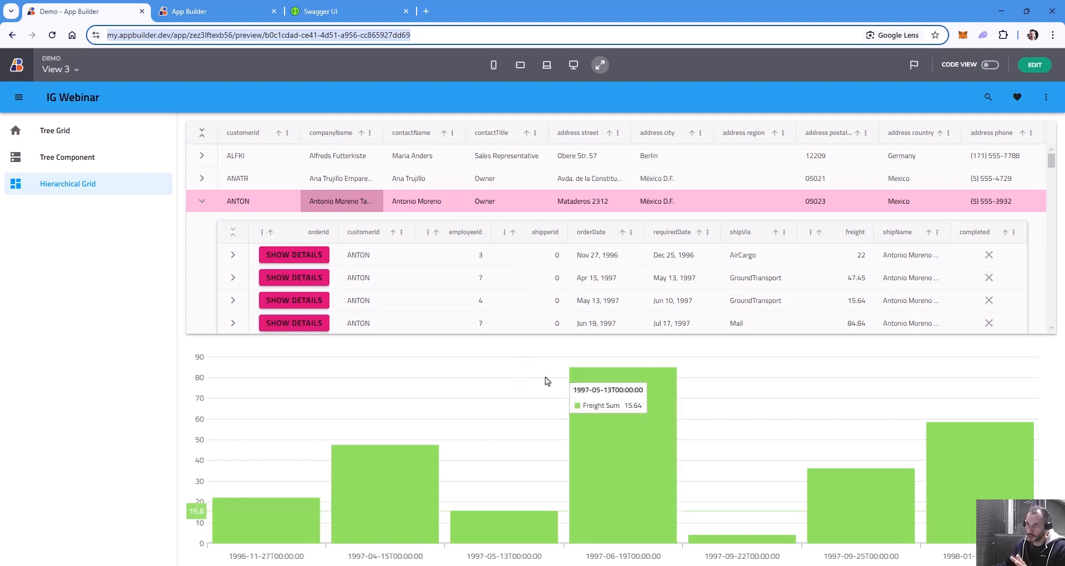
{"action": "left_click", "coordinate": [79, 159]}
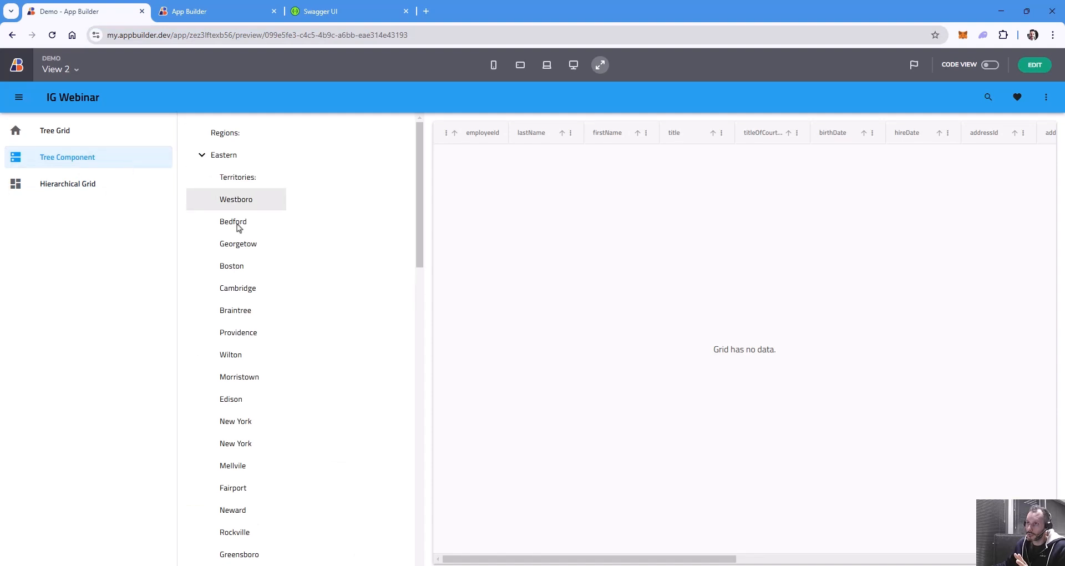
{"action": "left_click", "coordinate": [264, 333]}
{"action": "left_click", "coordinate": [93, 138]}
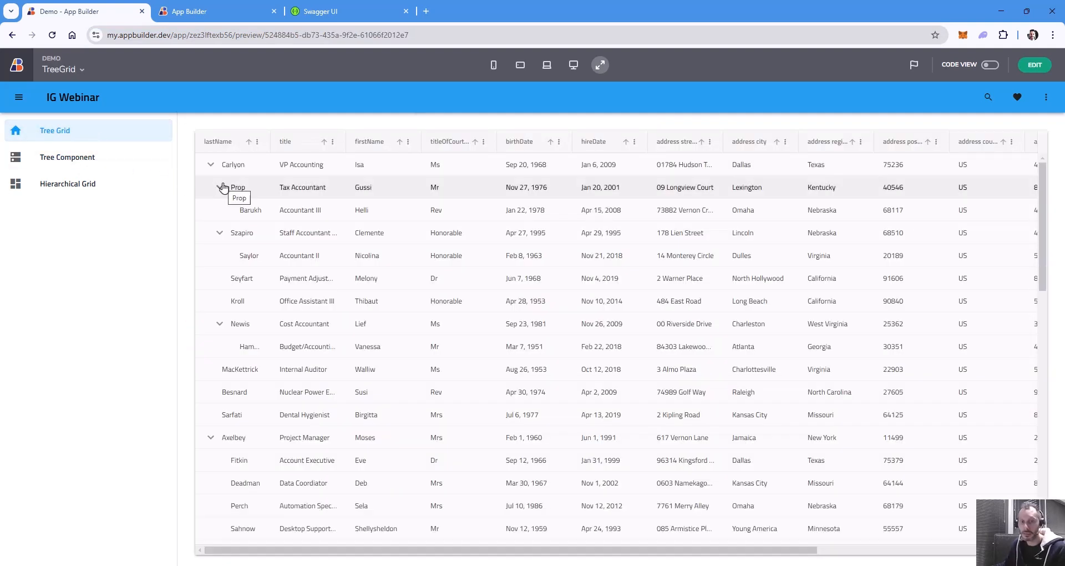
Create the new app from the Header + nav + content template and set the navigation bar title to "Jan demo".
{"action": "left_click", "coordinate": [218, 17]}
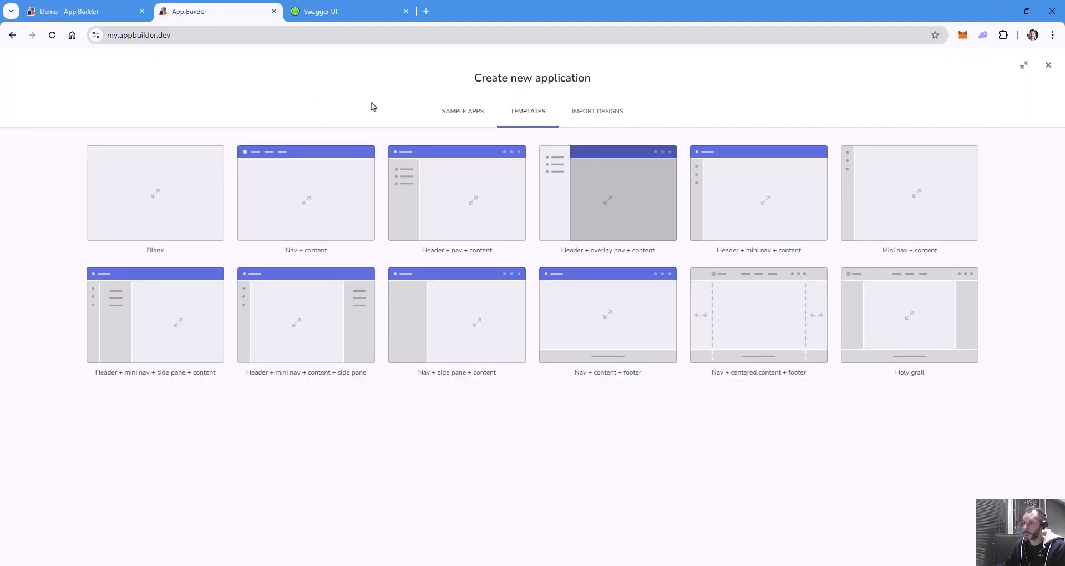
{"action": "left_click", "coordinate": [460, 194]}
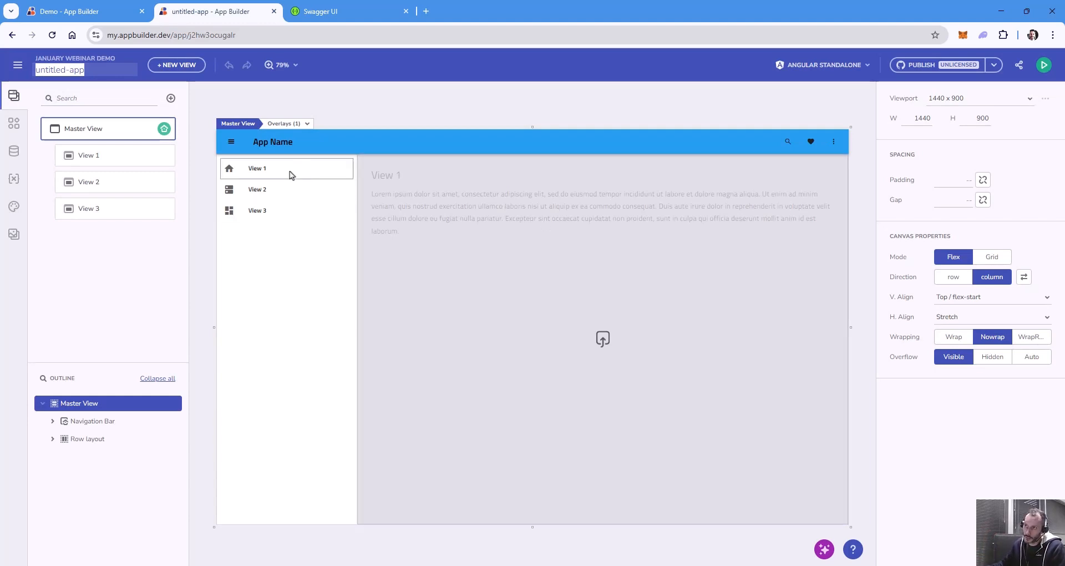
{"action": "left_click", "coordinate": [281, 142]}
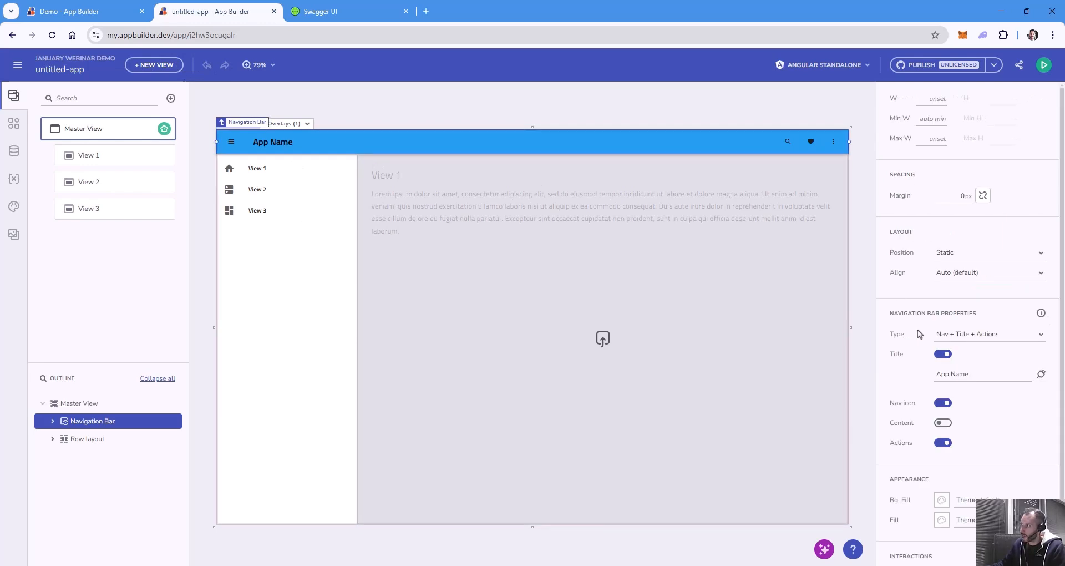
{"action": "triple_click", "coordinate": [967, 373]}
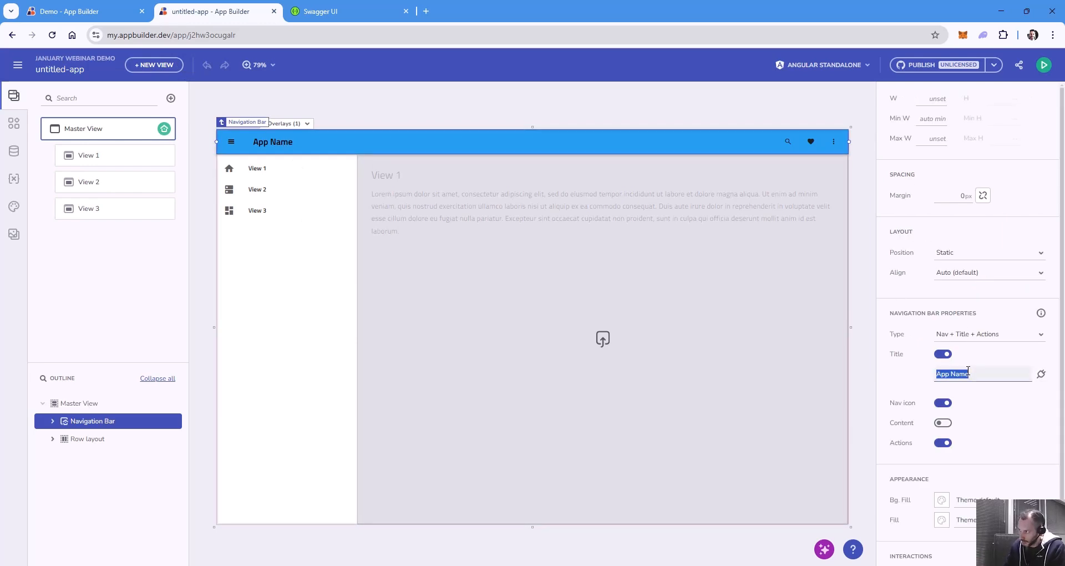
{"action": "type", "text": "Jan demo"}
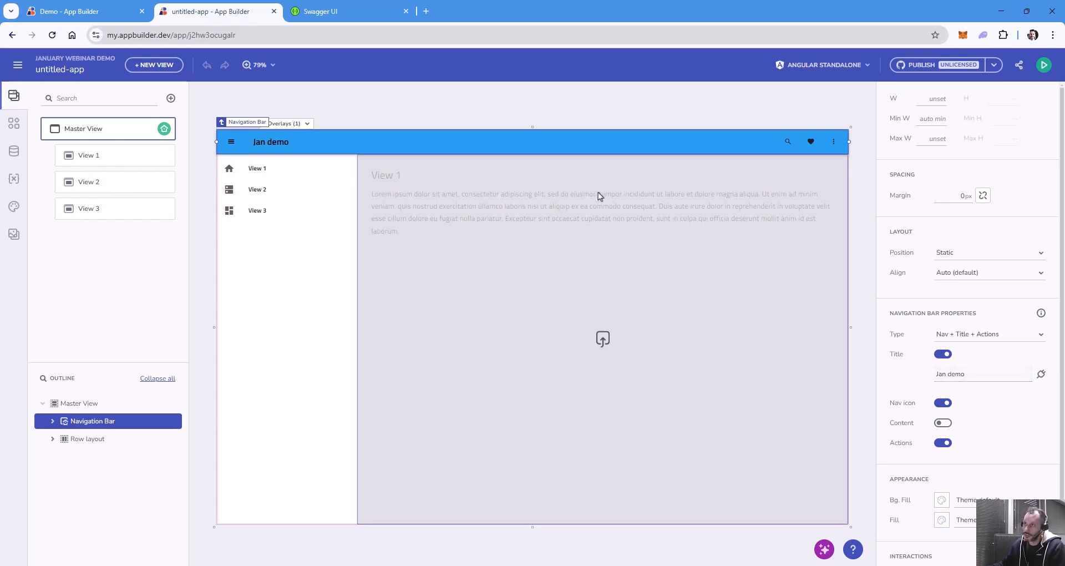
Retitle the three navigation drawer items as "Tree Grid", "Tree component" and "HGrid".
{"action": "left_click", "coordinate": [304, 176]}
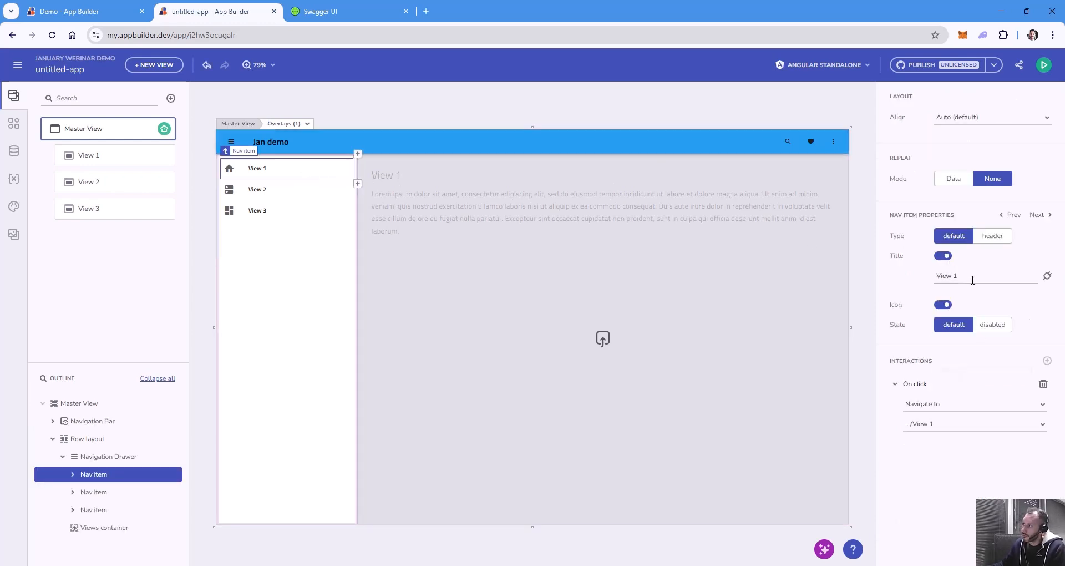
{"action": "left_click", "coordinate": [972, 277]}
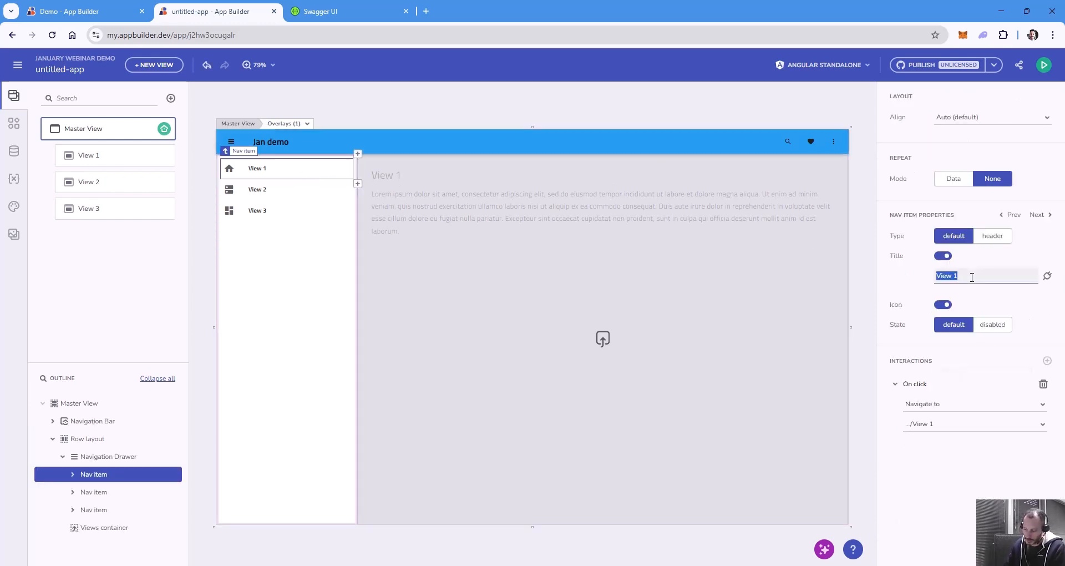
{"action": "type", "text": "Tree Grid"}
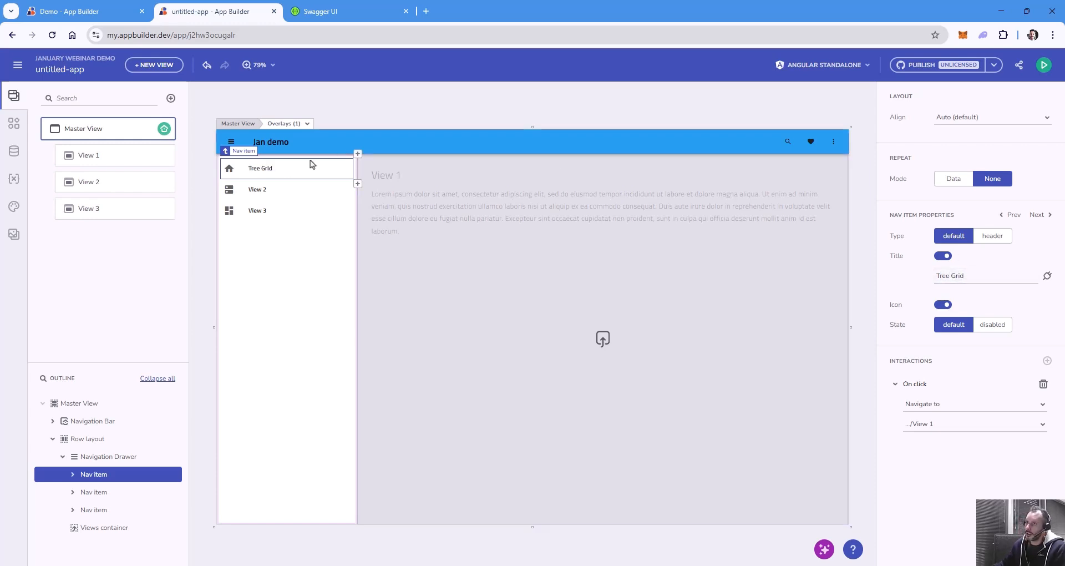
{"action": "left_click", "coordinate": [313, 189]}
{"action": "left_click", "coordinate": [938, 272]}
{"action": "type", "text": "Tre"}
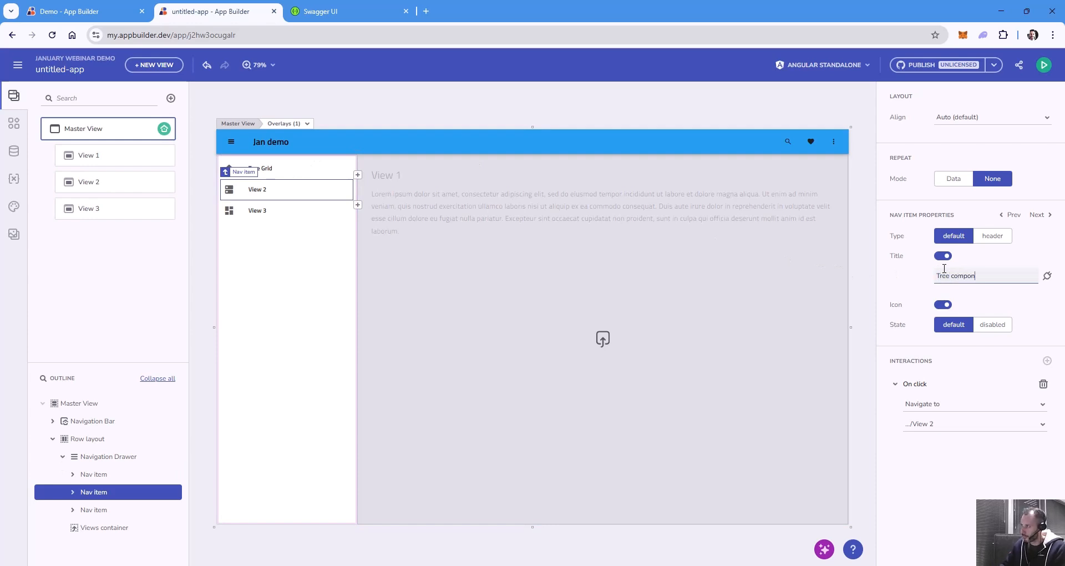
{"action": "left_click", "coordinate": [266, 210]}
{"action": "left_click", "coordinate": [973, 273]}
{"action": "type", "text": "H"}
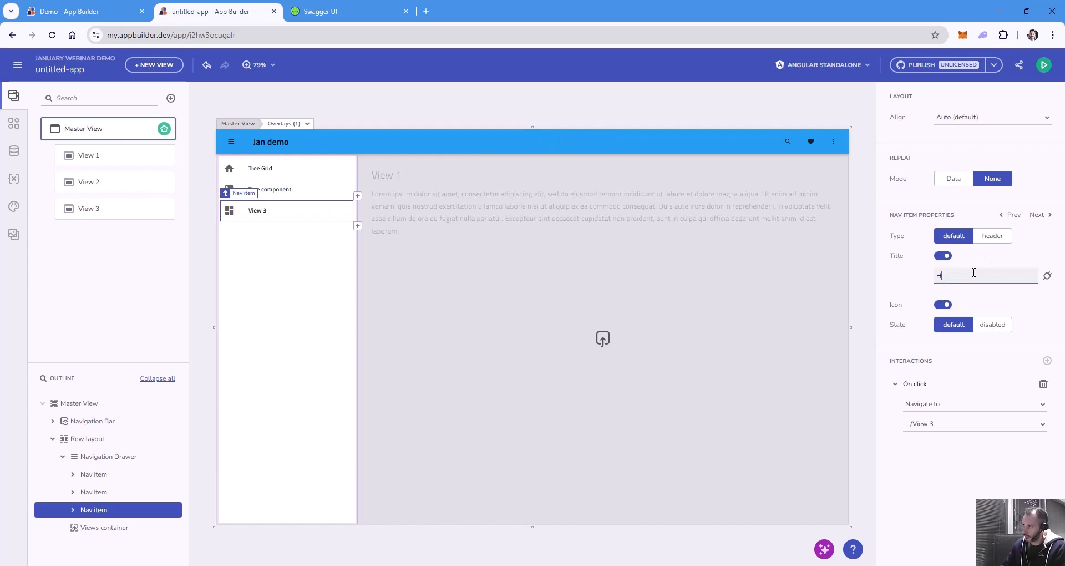
{"action": "type", "text": "Grid"}
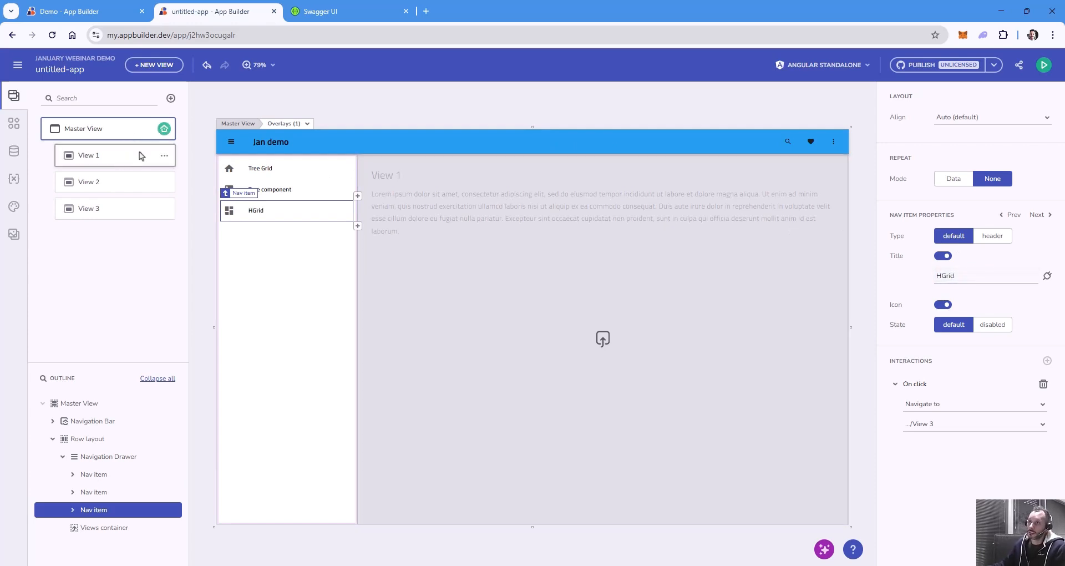
Delete the placeholder title and text from View 1, keeping its column layout.
{"action": "left_click", "coordinate": [139, 154]}
{"action": "left_click", "coordinate": [370, 261]}
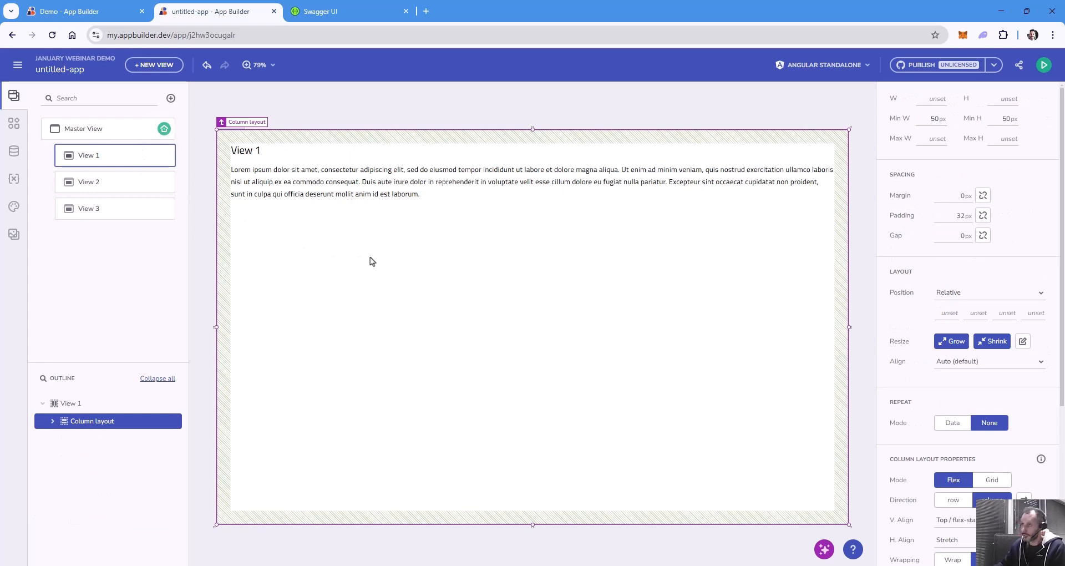
{"action": "key", "text": "Delete"}
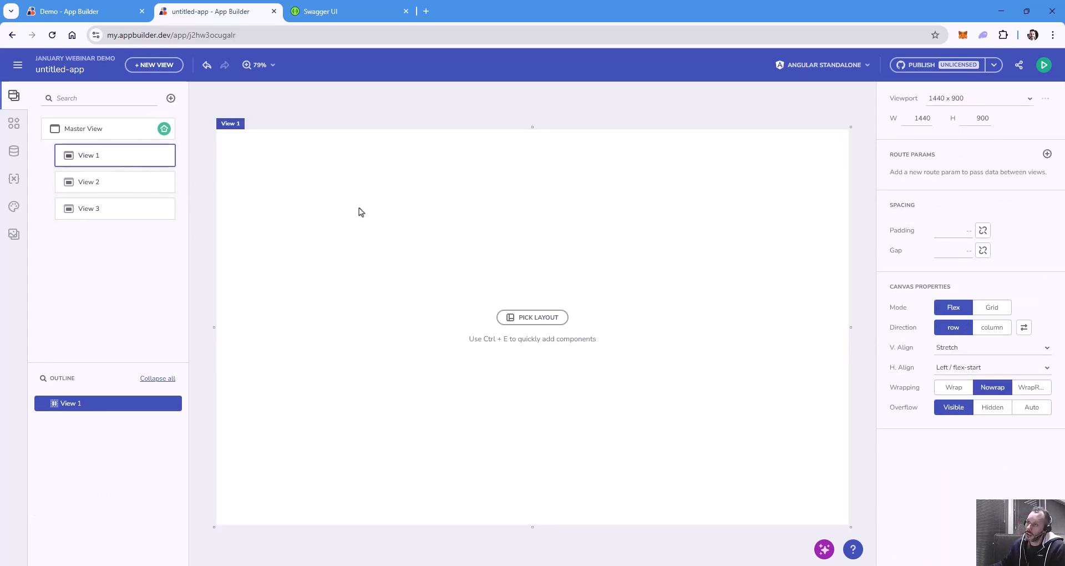
{"action": "key", "text": "ctrl+z"}
{"action": "left_click", "coordinate": [336, 186]}
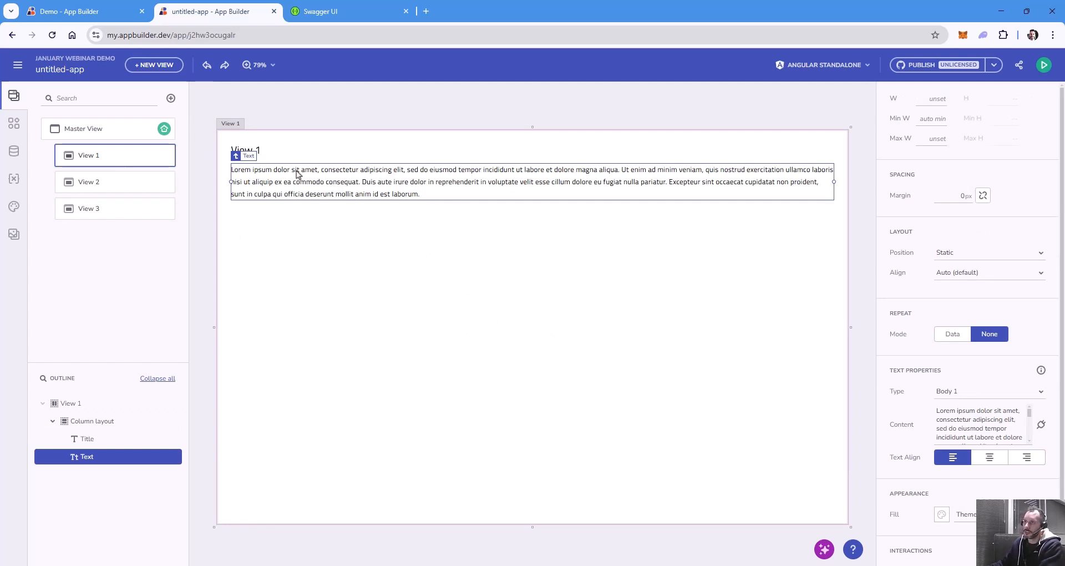
{"action": "key", "text": "Delete"}
{"action": "left_click", "coordinate": [256, 153]}
{"action": "key", "text": "Delete"}
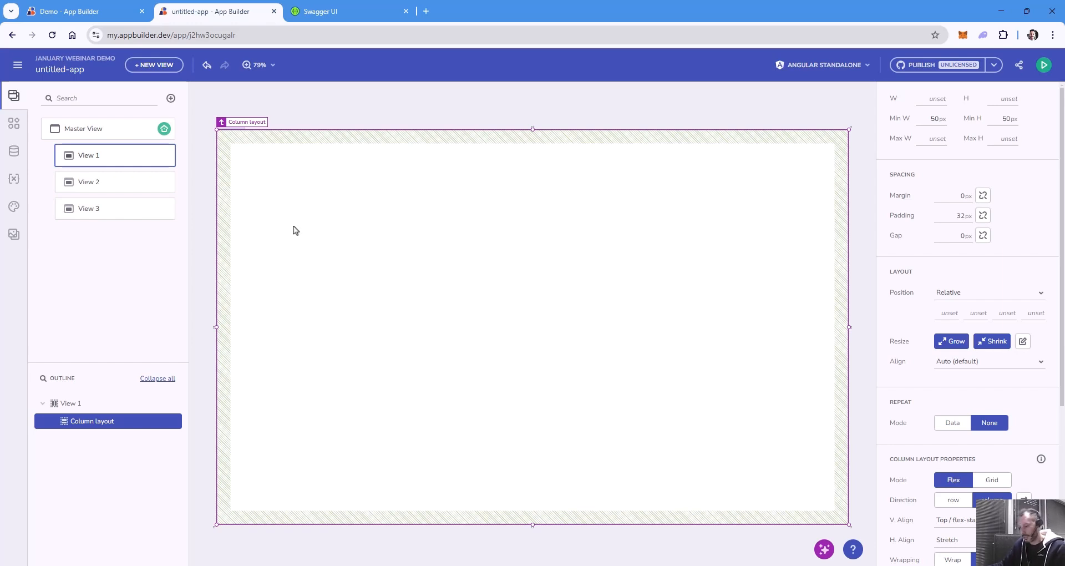
Add a Tree Grid component to View 1's empty column layout.
{"action": "key", "text": "ctrl+e"}
{"action": "type", "text": "tree"}
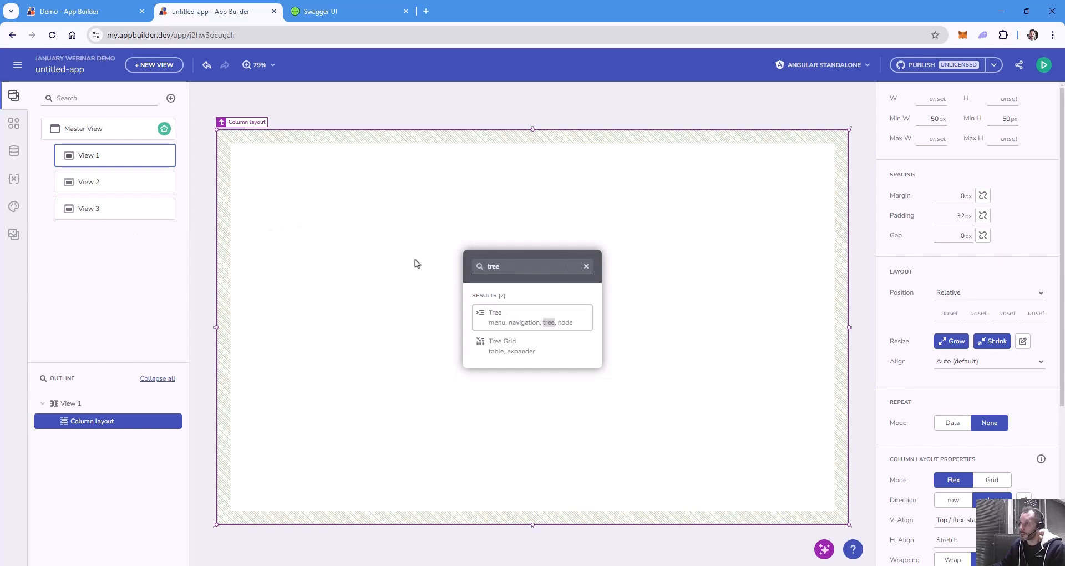
{"action": "left_click", "coordinate": [488, 345]}
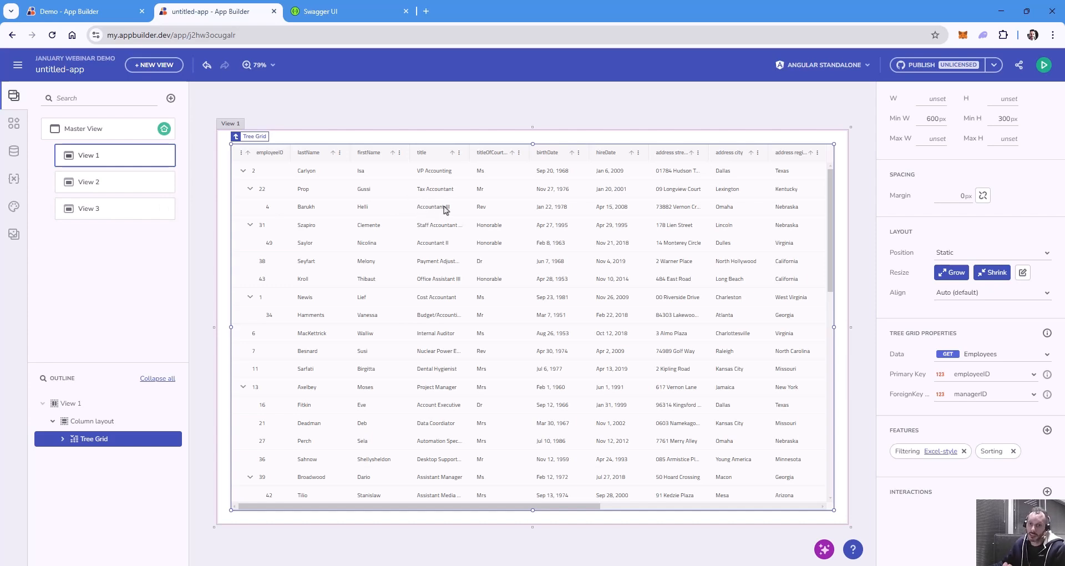
Review the features available for the Tree Grid and test collapsing and expanding employee rows 22 and 31 in the app preview.
{"action": "left_click", "coordinate": [1048, 431]}
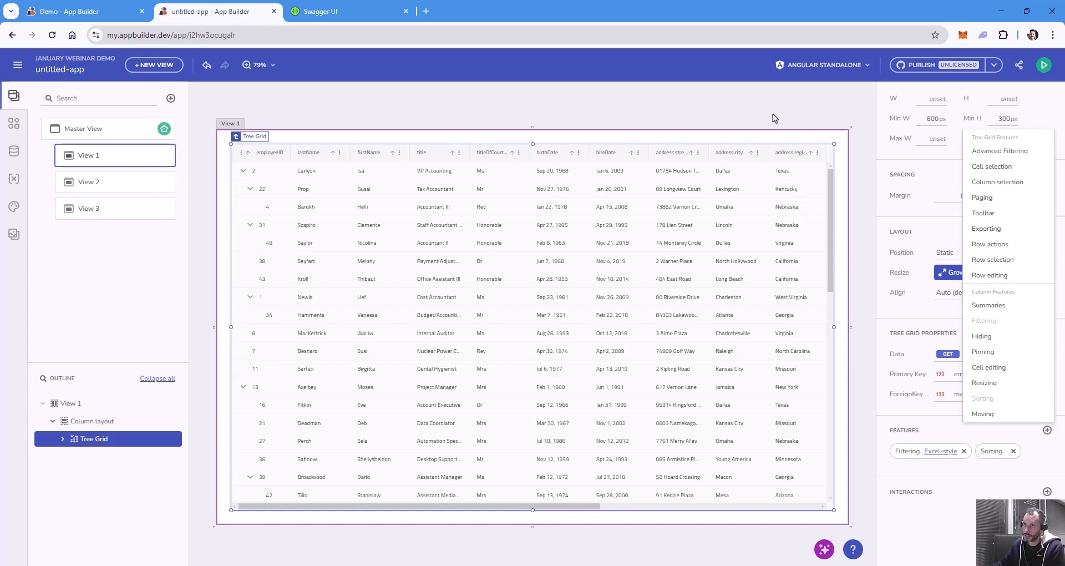
{"action": "left_click", "coordinate": [707, 201]}
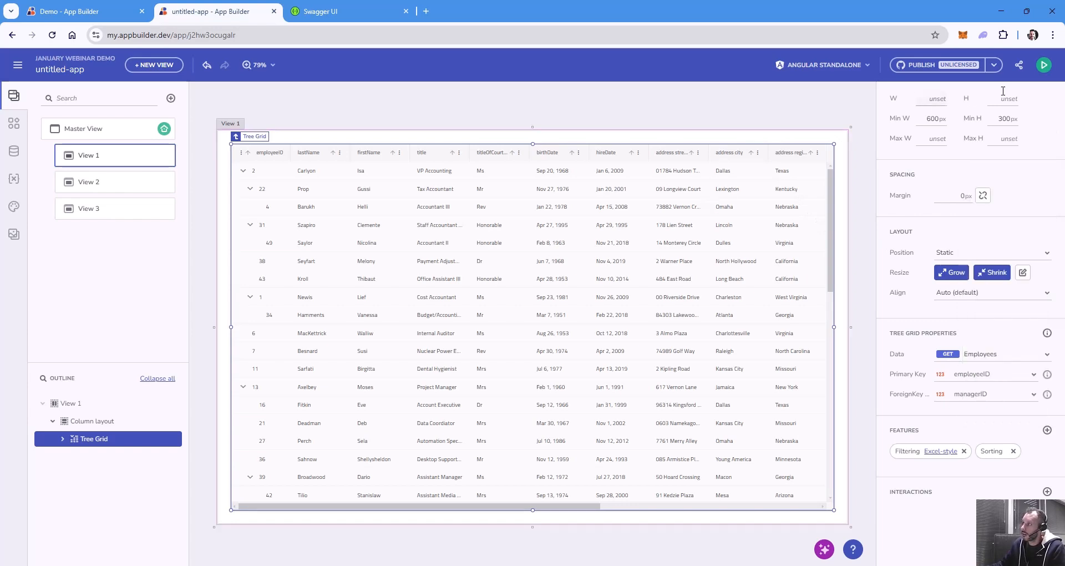
{"action": "left_click", "coordinate": [1040, 71]}
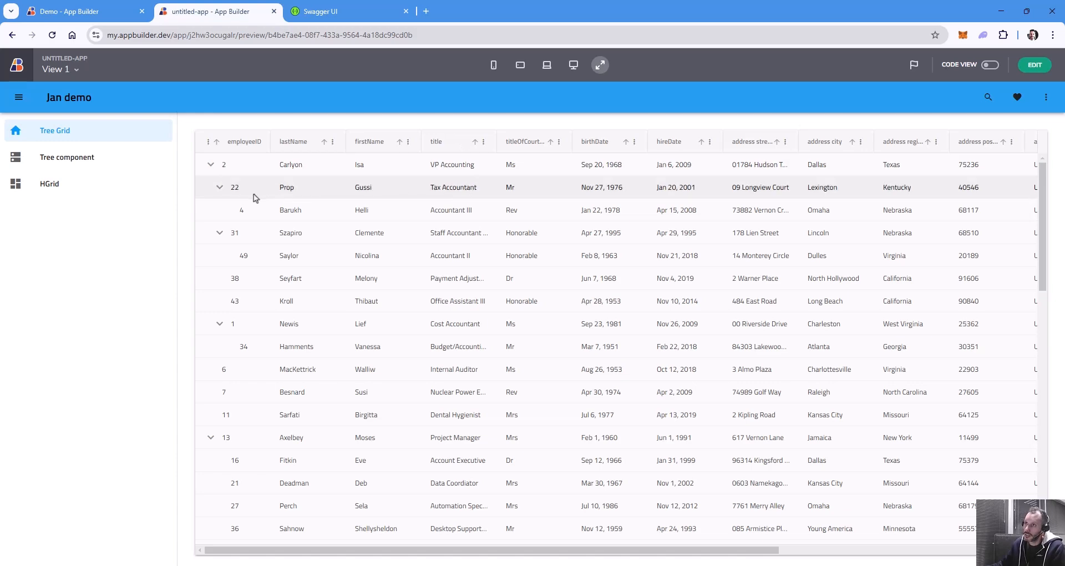
{"action": "left_click", "coordinate": [220, 187]}
{"action": "left_click", "coordinate": [220, 210]}
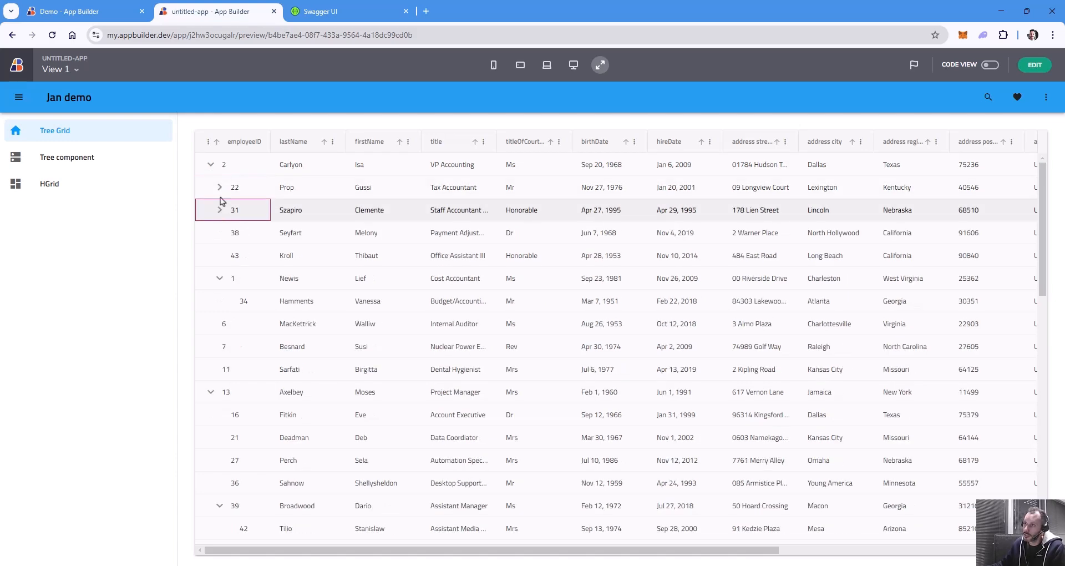
{"action": "left_click", "coordinate": [220, 188]}
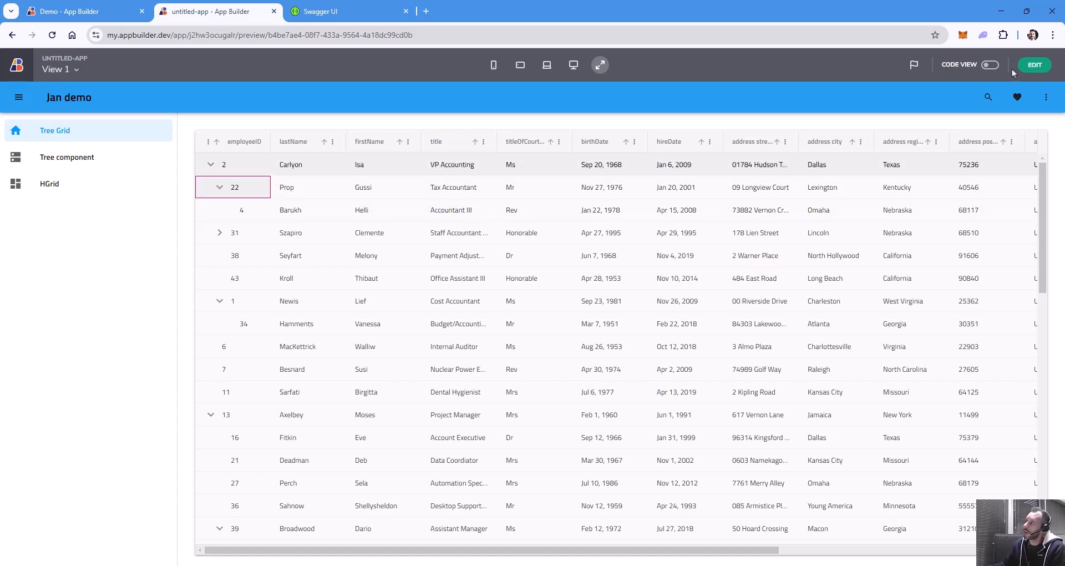
{"action": "left_click", "coordinate": [1036, 65]}
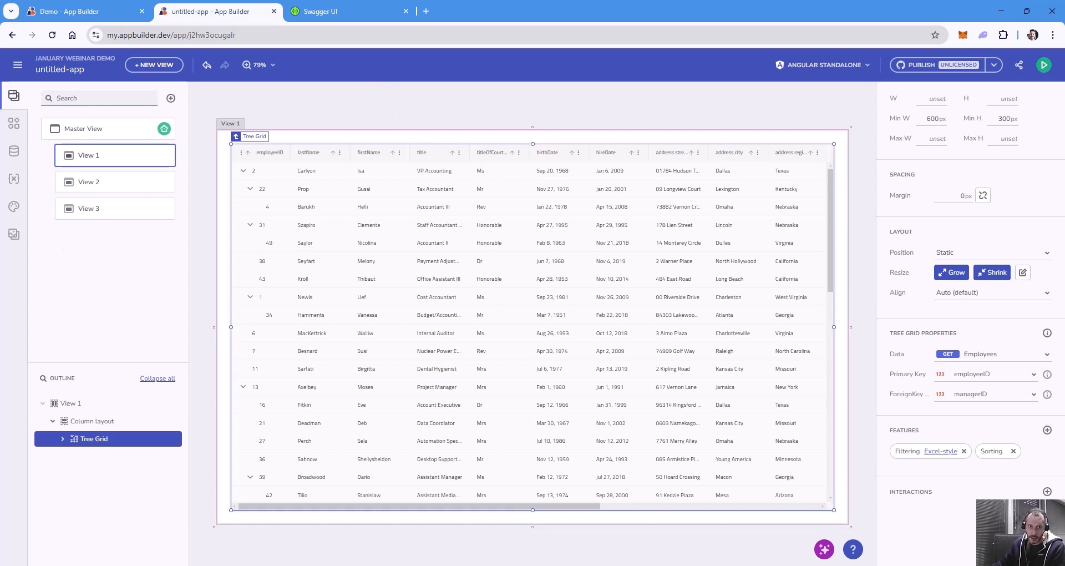
Replace the content of View 2 with the 2 columns layout.
{"action": "left_click", "coordinate": [103, 183]}
{"action": "left_click", "coordinate": [519, 319]}
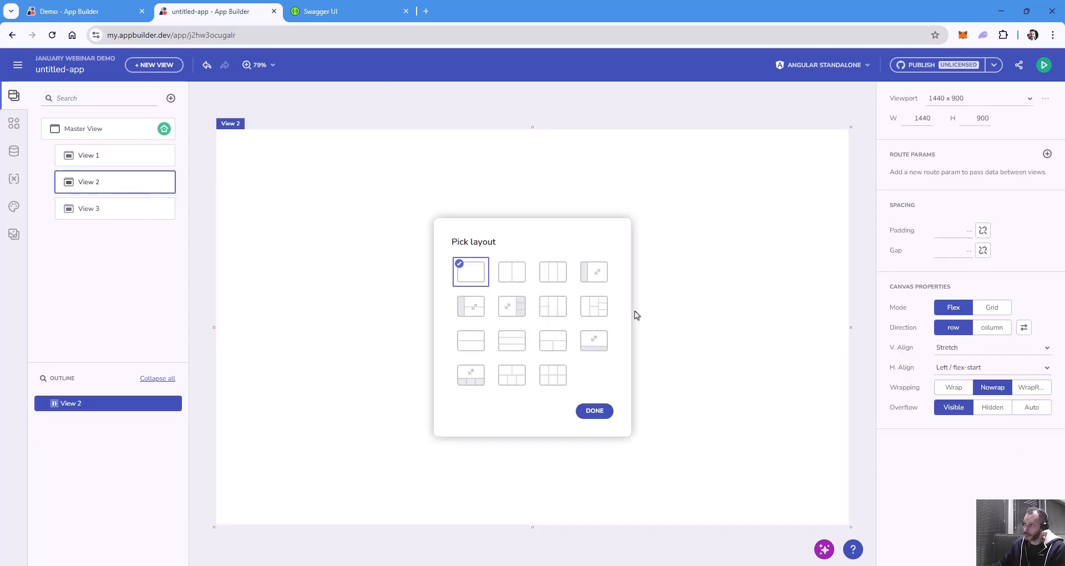
{"action": "left_click", "coordinate": [512, 273]}
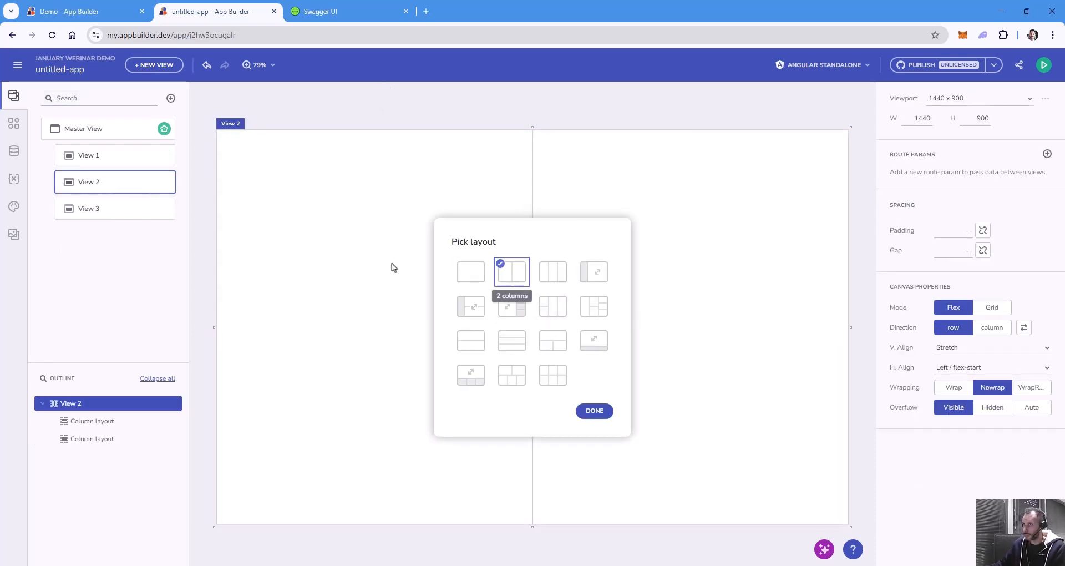
{"action": "left_click", "coordinate": [594, 411]}
Add a Tree component to the first column of View 2.
{"action": "double_click", "coordinate": [339, 304]}
{"action": "type", "text": "tree"}
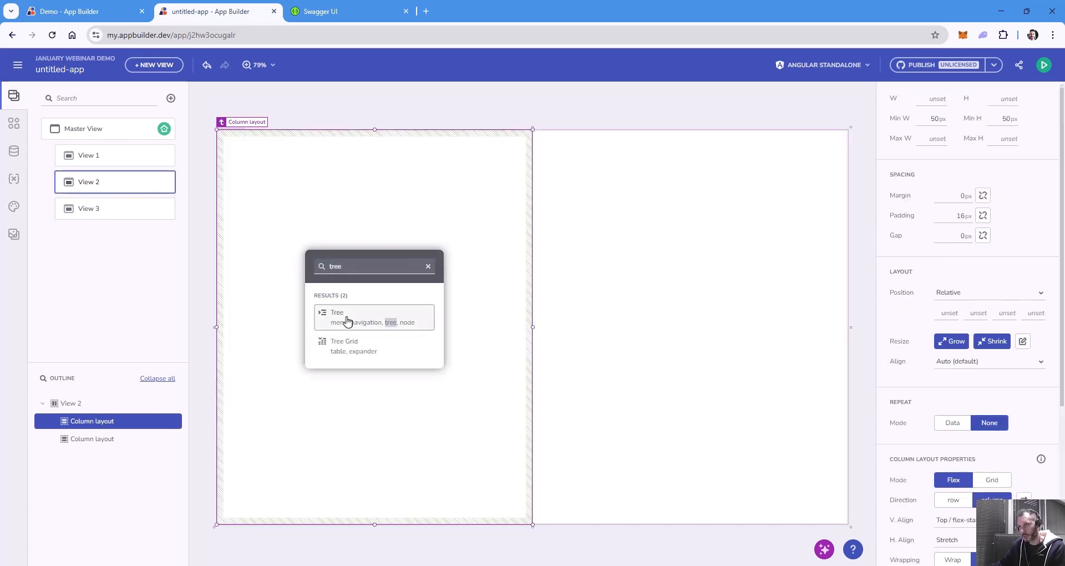
{"action": "left_click", "coordinate": [348, 318]}
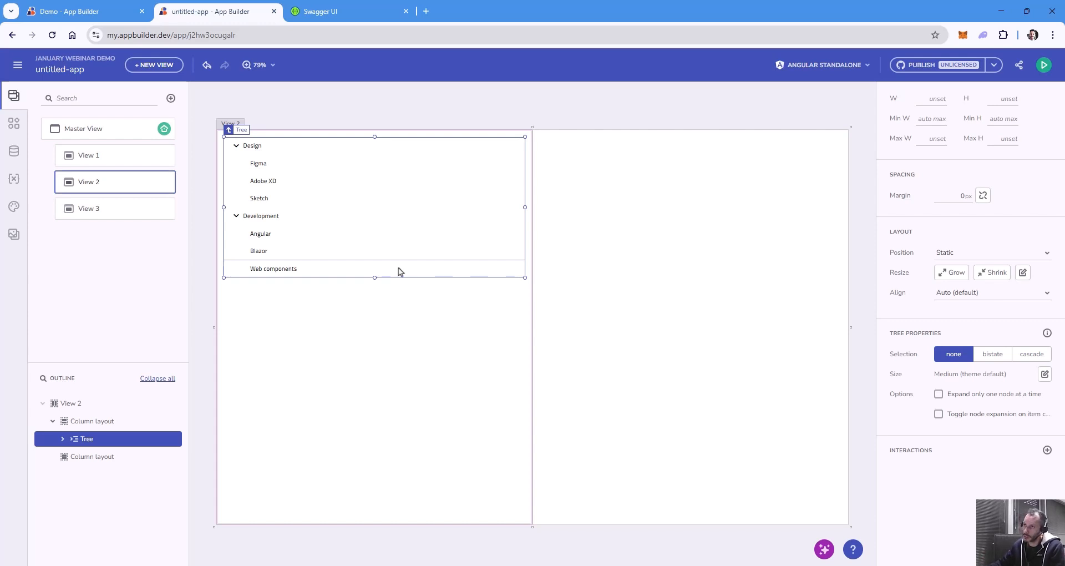
Remove all sample tree nodes except Design and its Figma child, and set the Design node's repeat mode to Data.
{"action": "left_click", "coordinate": [384, 270]}
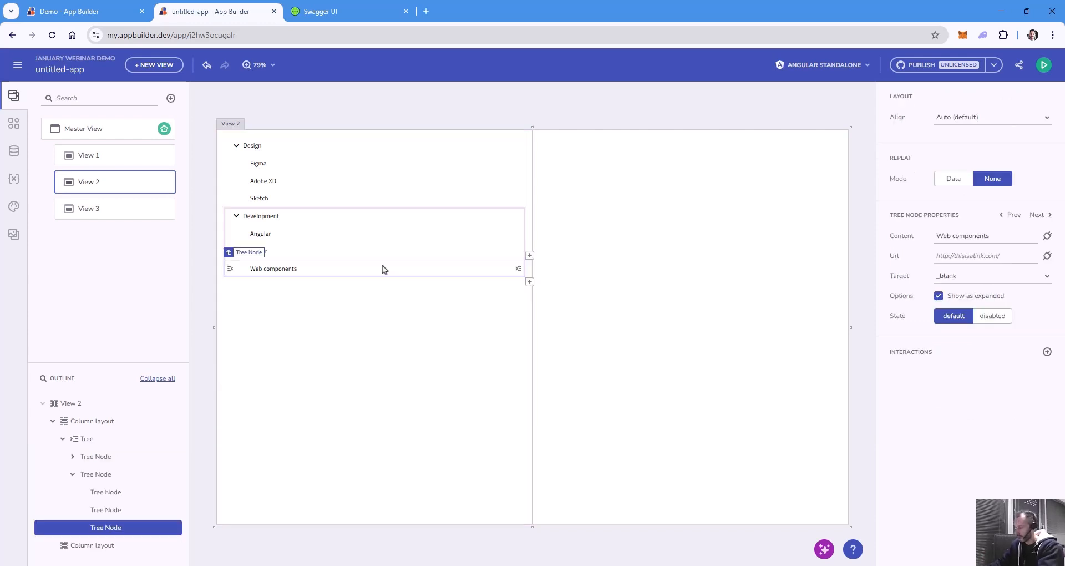
{"action": "key", "text": "Delete"}
{"action": "key", "text": "Delete"}
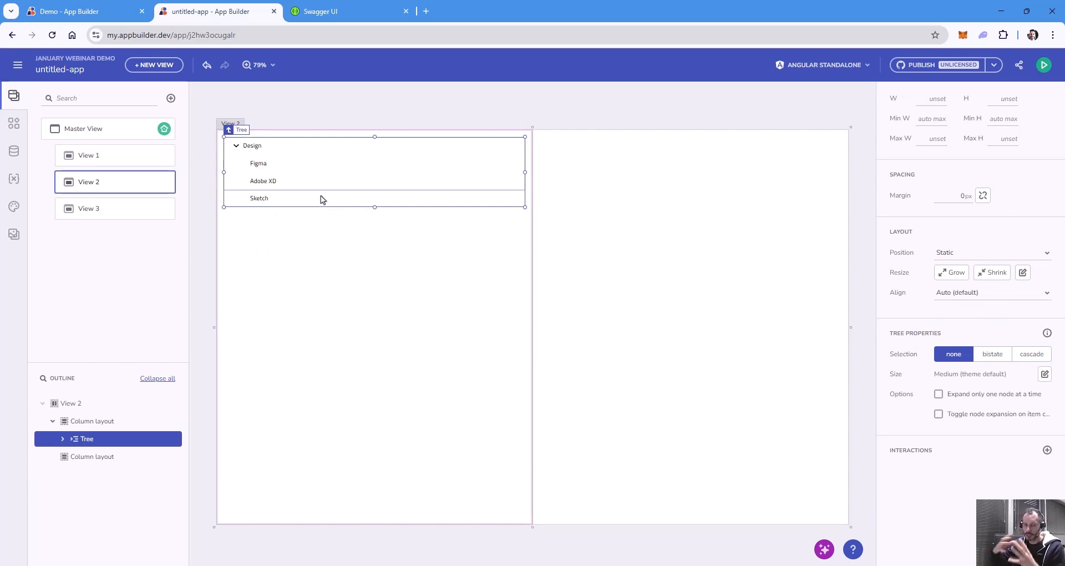
{"action": "left_click", "coordinate": [322, 198]}
{"action": "key", "text": "Delete"}
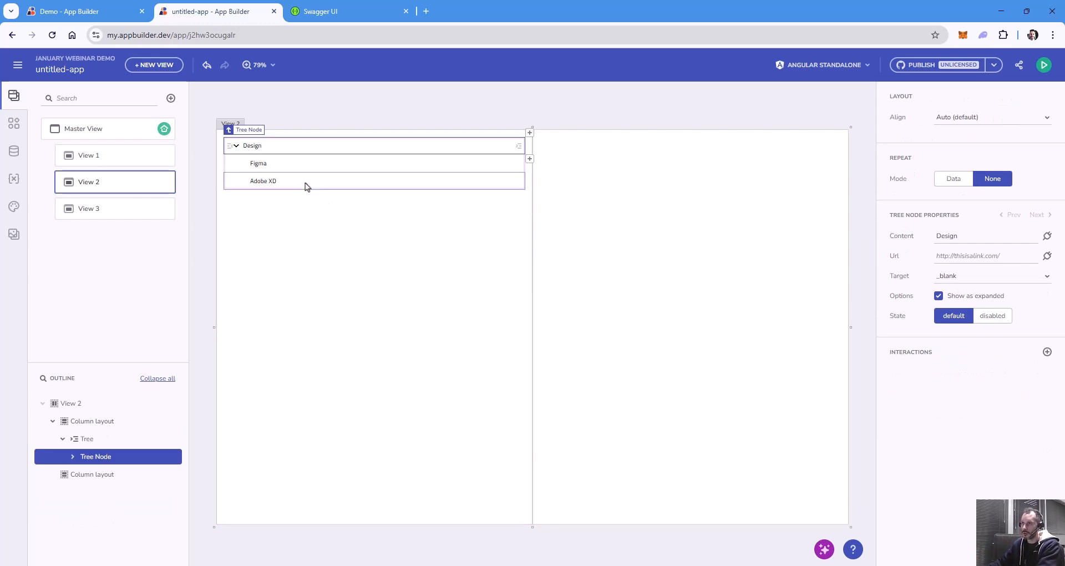
{"action": "left_click", "coordinate": [304, 184]}
{"action": "key", "text": "Delete"}
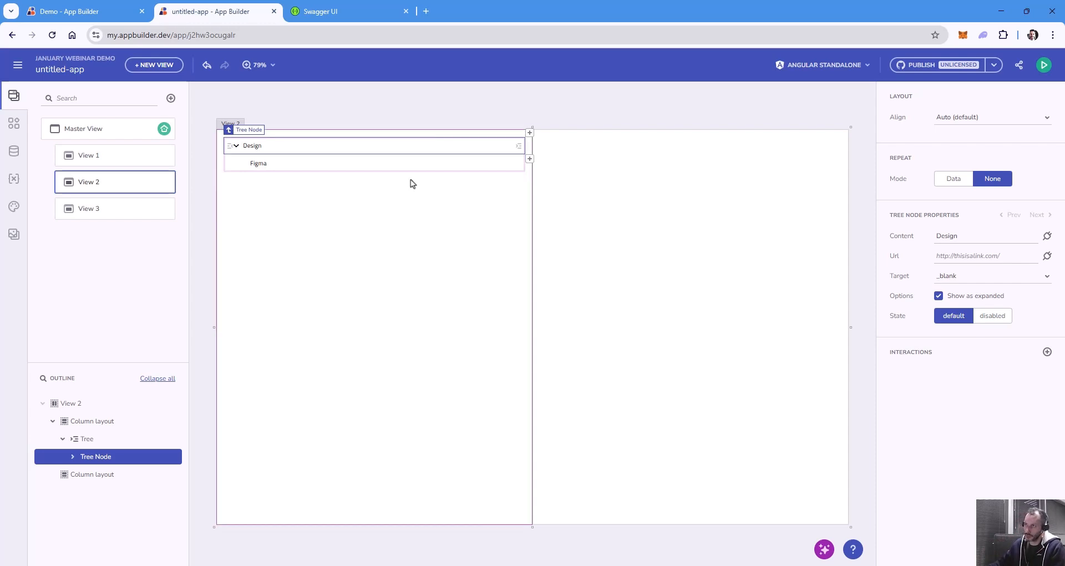
{"action": "left_click", "coordinate": [953, 180]}
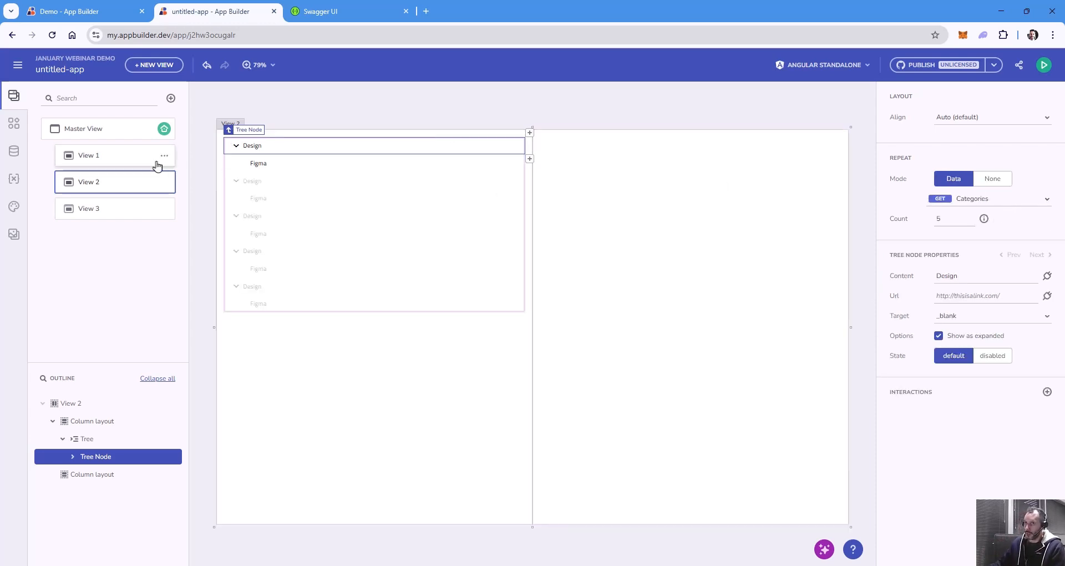
Examine the Categories, Customers and Employees endpoints of the Northwind Swagger data source, and return to the list of data sources.
{"action": "left_click", "coordinate": [14, 151]}
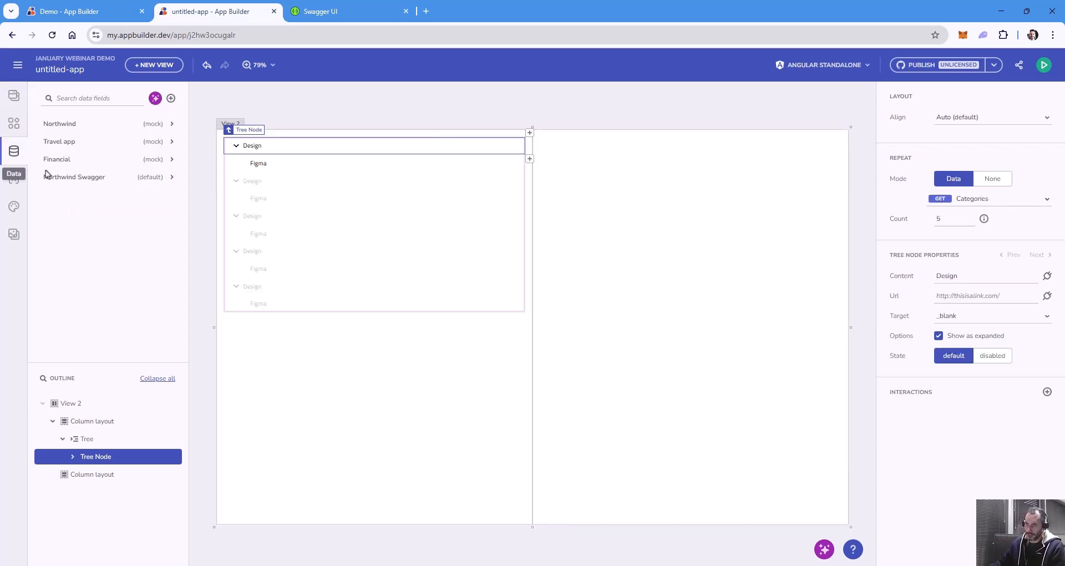
{"action": "left_click", "coordinate": [150, 180]}
{"action": "left_click", "coordinate": [100, 189]}
{"action": "left_click", "coordinate": [92, 183]}
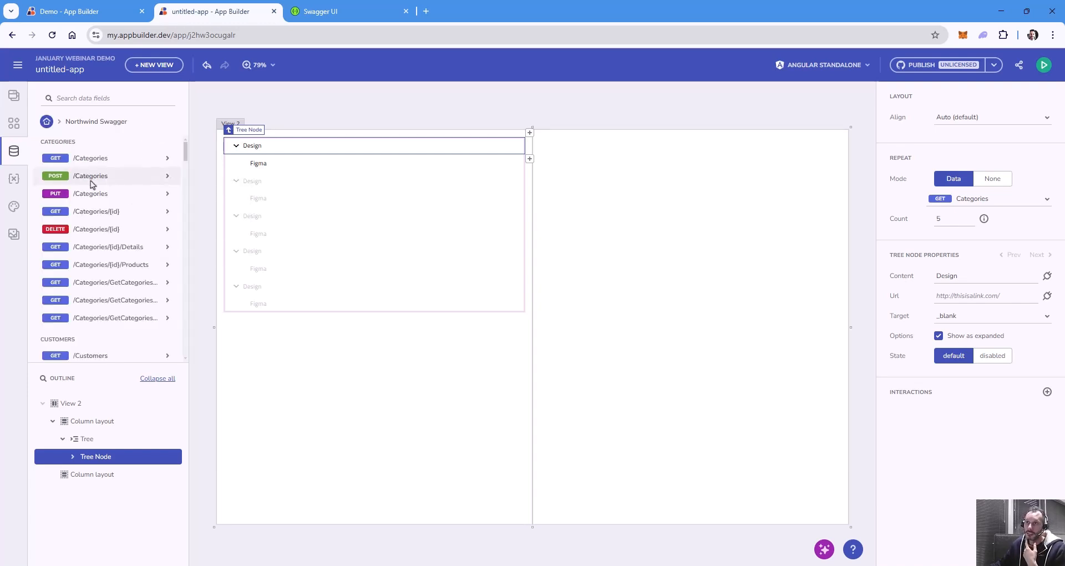
{"action": "scroll", "coordinate": [102, 200], "scroll_direction": "down", "scroll_amount": 3}
{"action": "scroll", "coordinate": [108, 206], "scroll_direction": "down", "scroll_amount": 5}
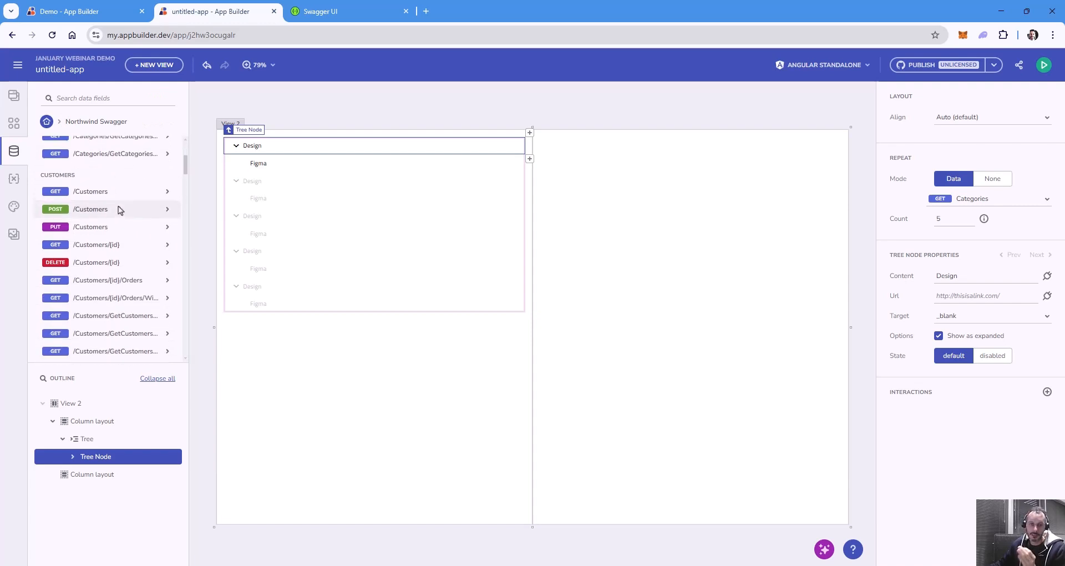
{"action": "scroll", "coordinate": [119, 226], "scroll_direction": "down", "scroll_amount": 4}
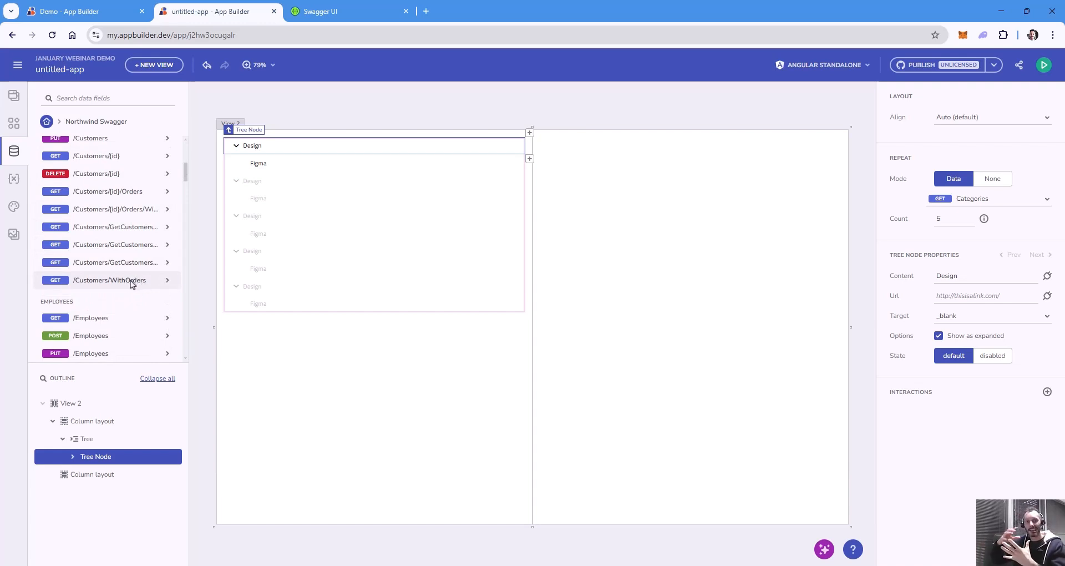
{"action": "left_click", "coordinate": [47, 122]}
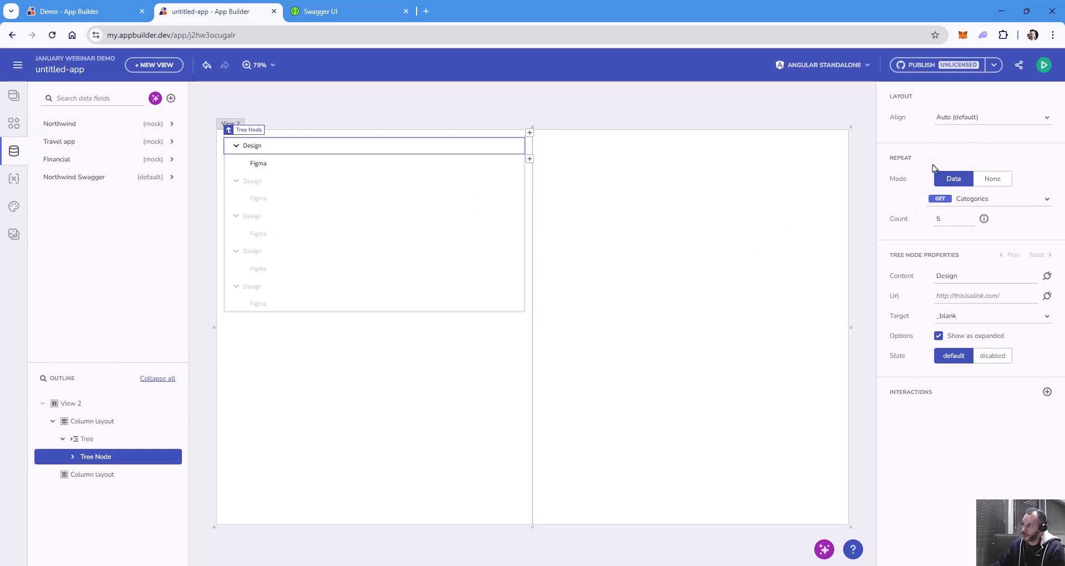
Repeat the Design tree node over the /Regions endpoint of the Northwind Swagger data source.
{"action": "left_click", "coordinate": [979, 198]}
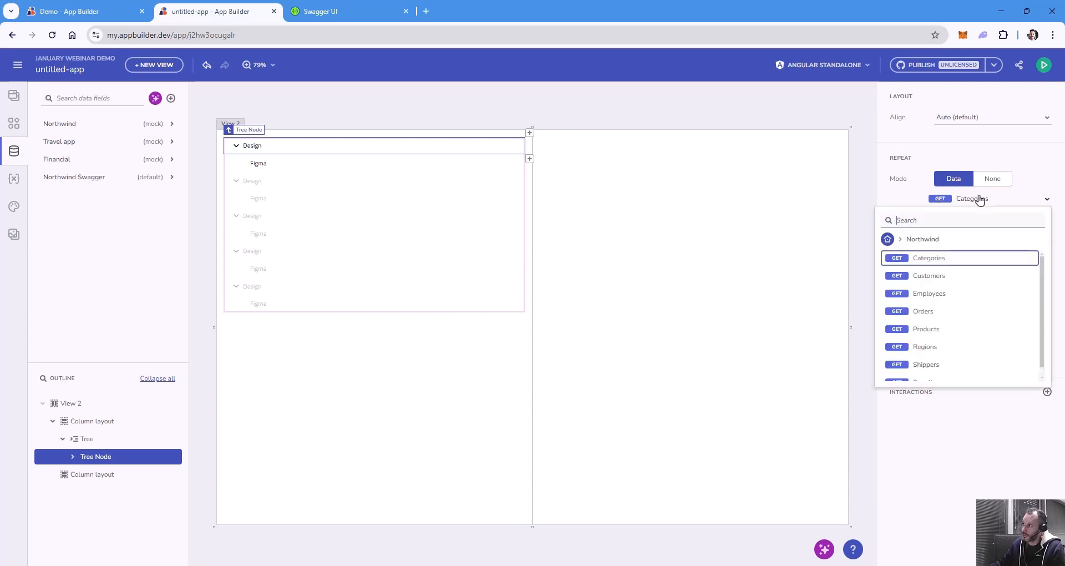
{"action": "left_click", "coordinate": [888, 239]}
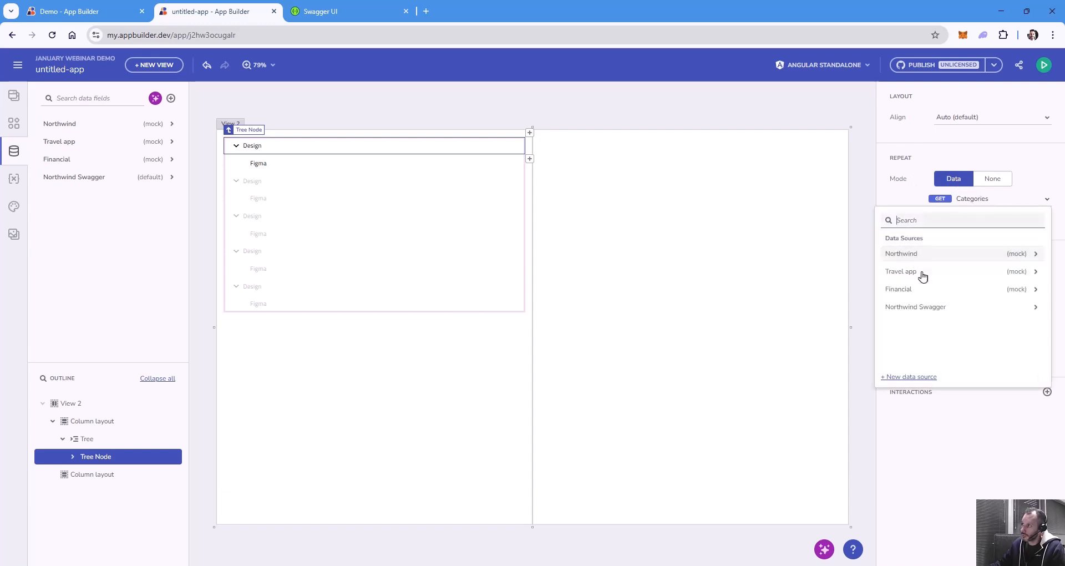
{"action": "left_click", "coordinate": [930, 306]}
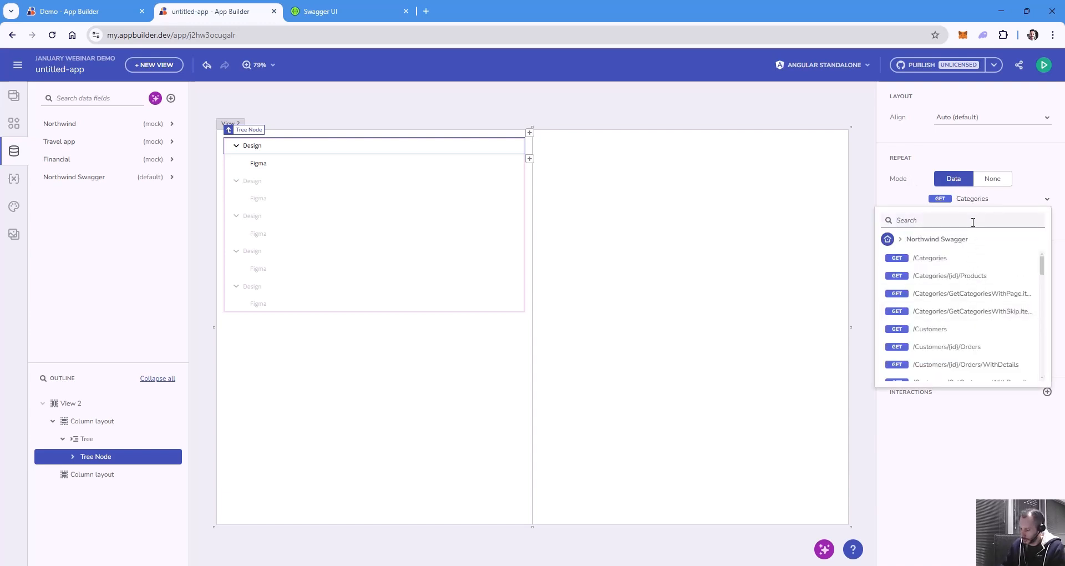
{"action": "type", "text": "regi"}
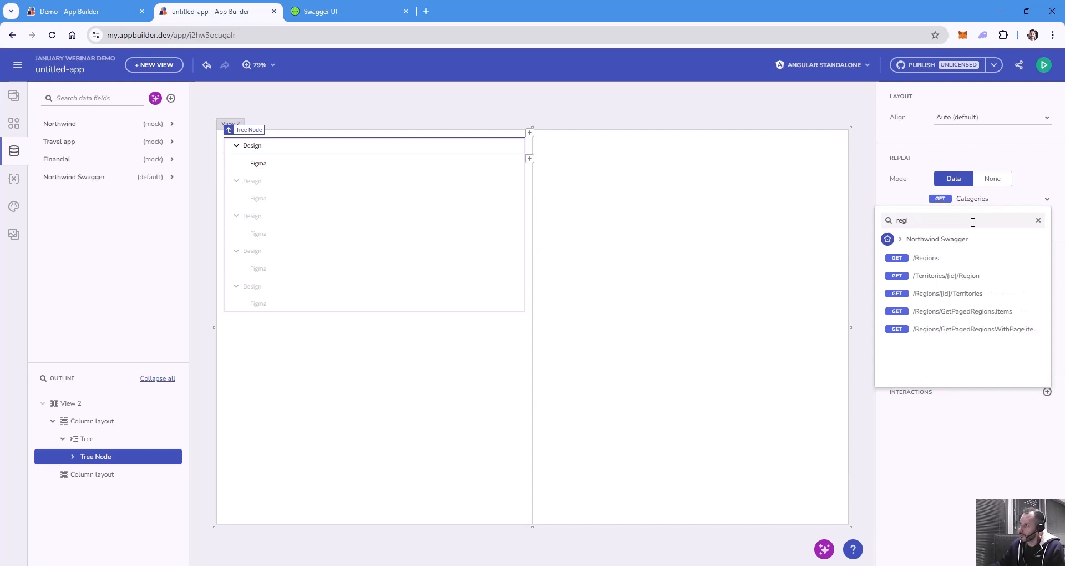
{"action": "left_click", "coordinate": [991, 257]}
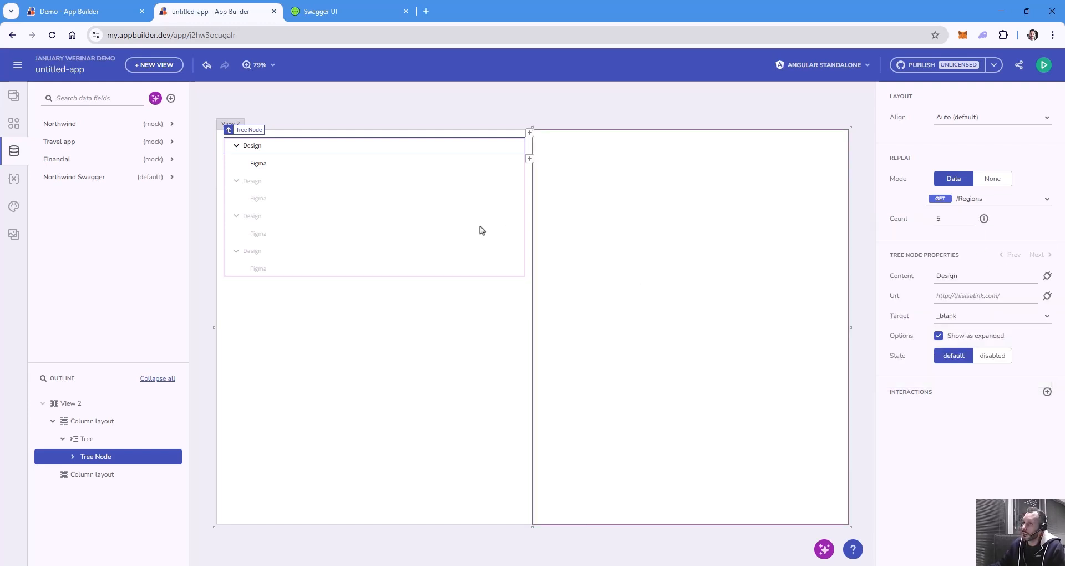
Bind the parent tree node's content to the regionDescription field of /Regions.
{"action": "left_click", "coordinate": [1047, 276]}
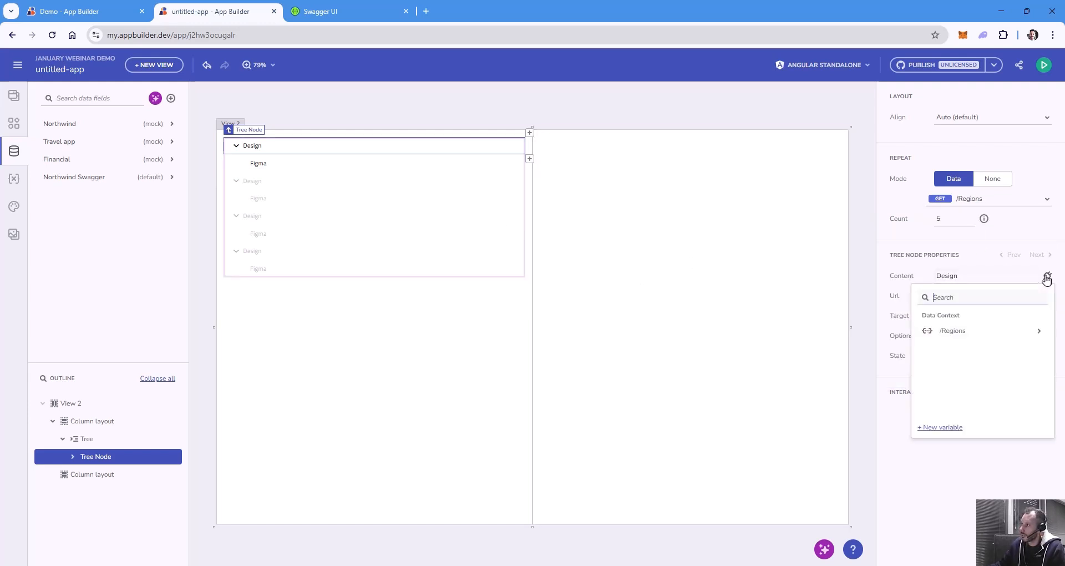
{"action": "left_click", "coordinate": [973, 331]}
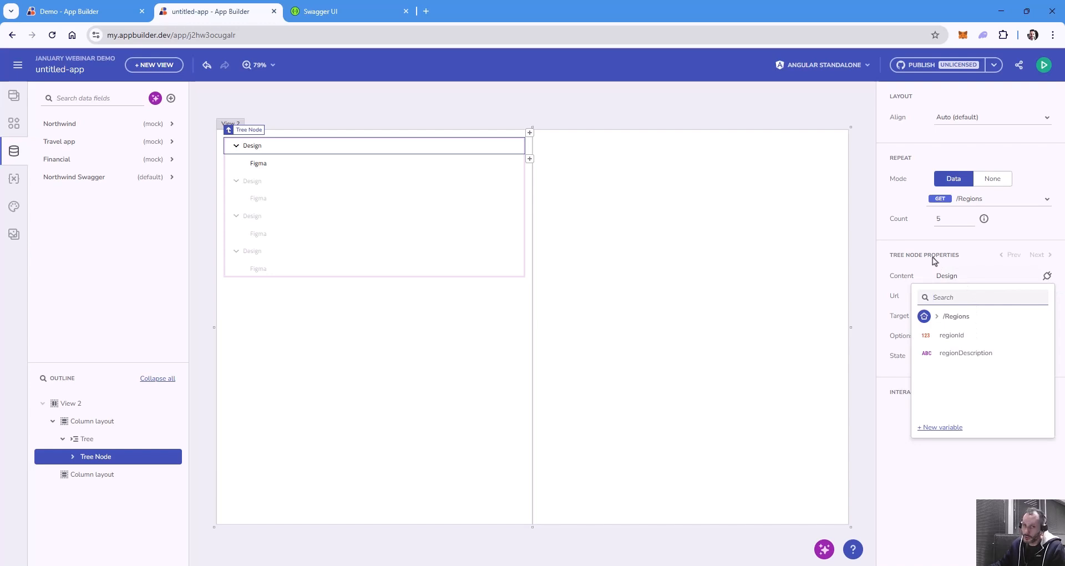
{"action": "left_click", "coordinate": [974, 257]}
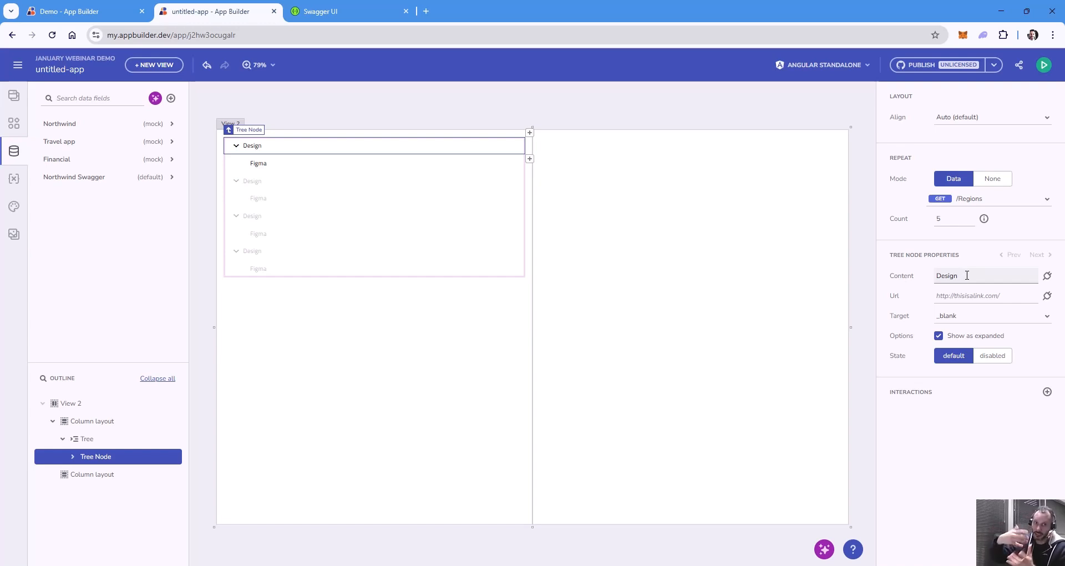
{"action": "left_click", "coordinate": [1047, 276]}
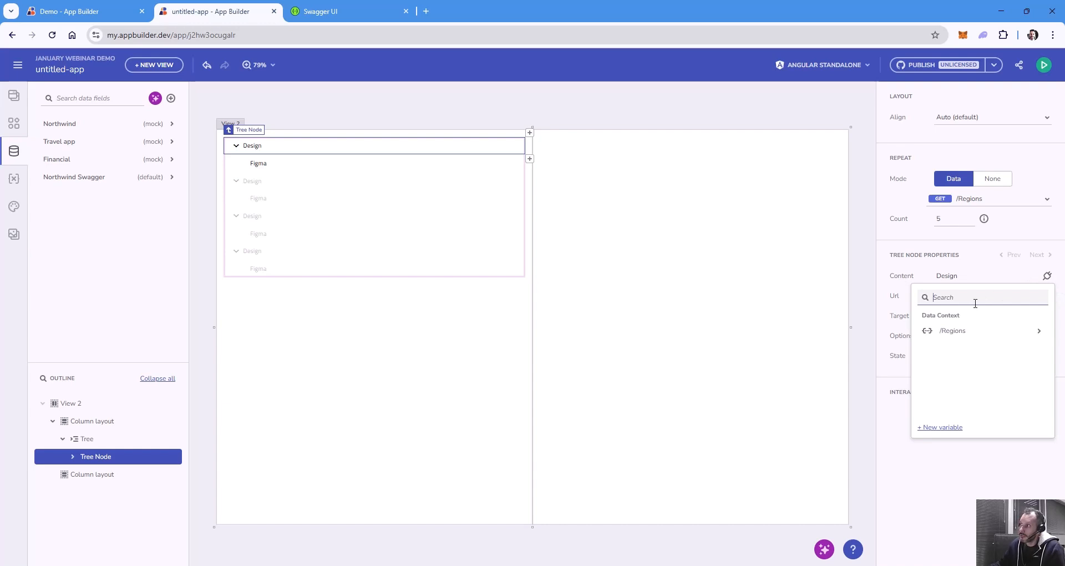
{"action": "left_click", "coordinate": [976, 332]}
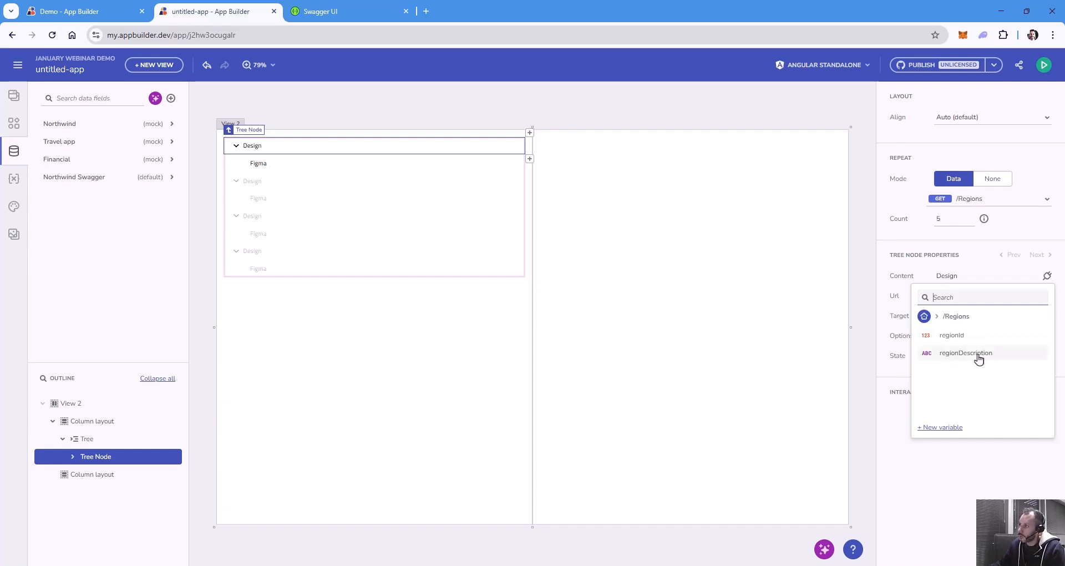
{"action": "left_click", "coordinate": [978, 355]}
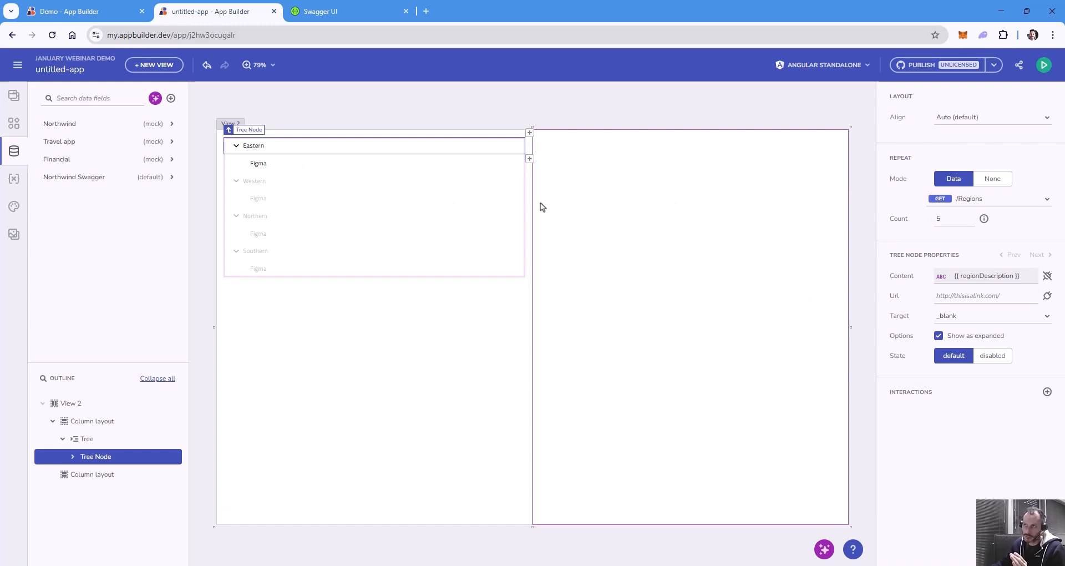
Set the Figma child node's repeat mode to Data and open the Northwind Swagger source for its endpoint selection.
{"action": "left_click", "coordinate": [477, 166]}
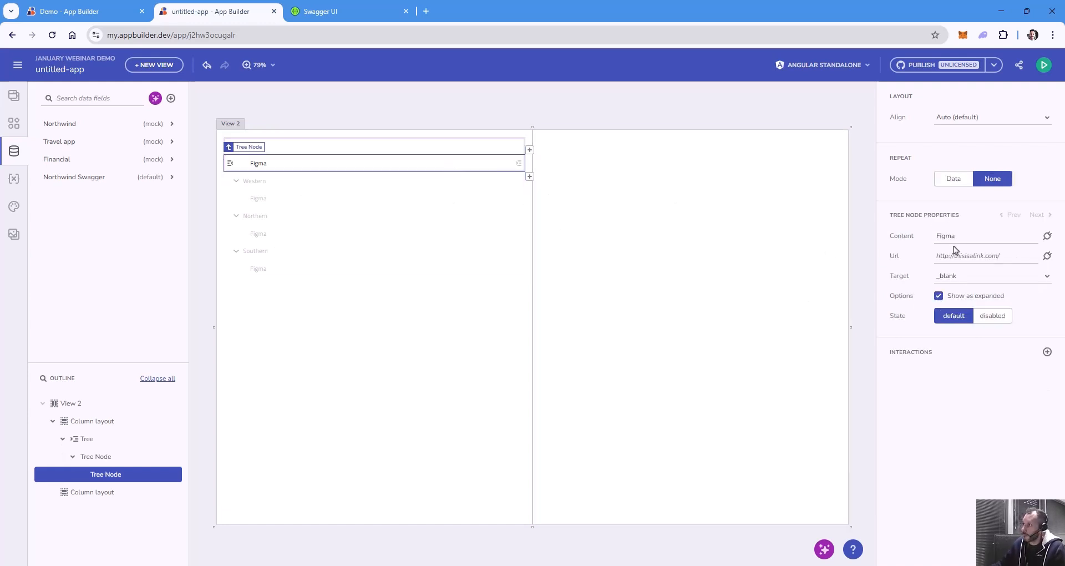
{"action": "left_click", "coordinate": [962, 186]}
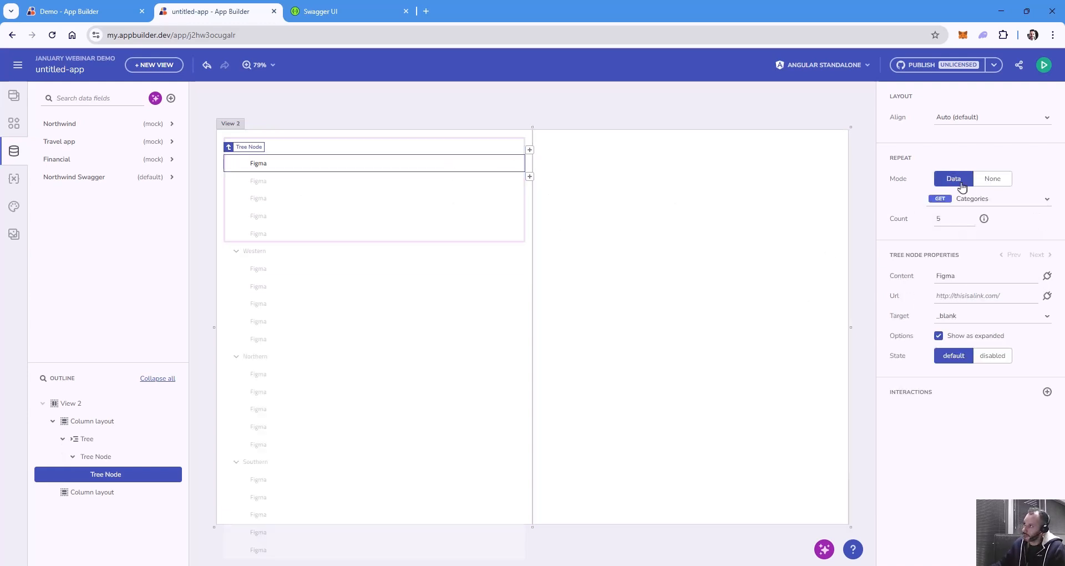
{"action": "left_click", "coordinate": [971, 200]}
{"action": "left_click", "coordinate": [888, 241]}
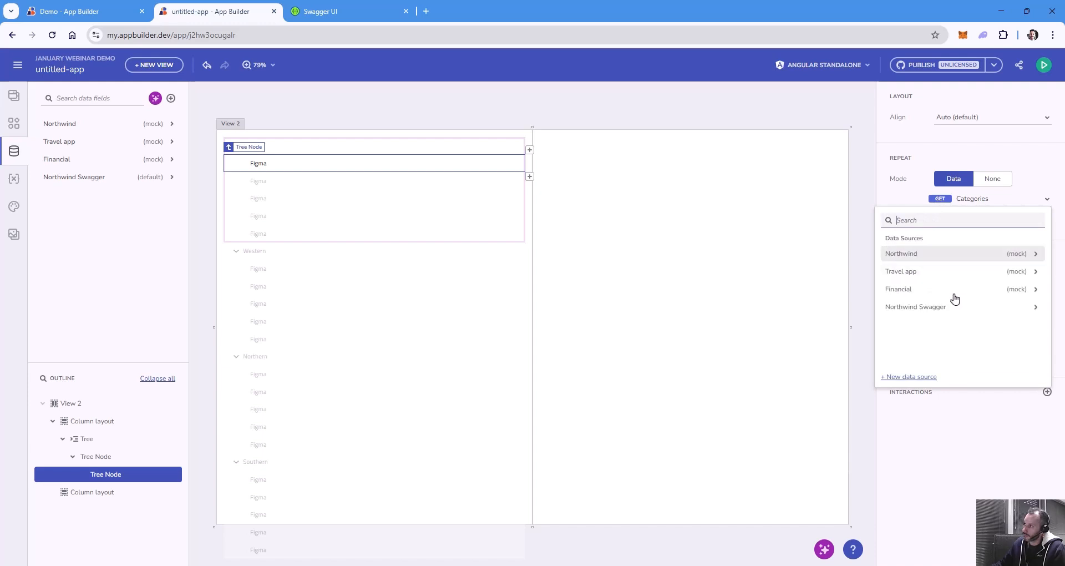
{"action": "left_click", "coordinate": [957, 307]}
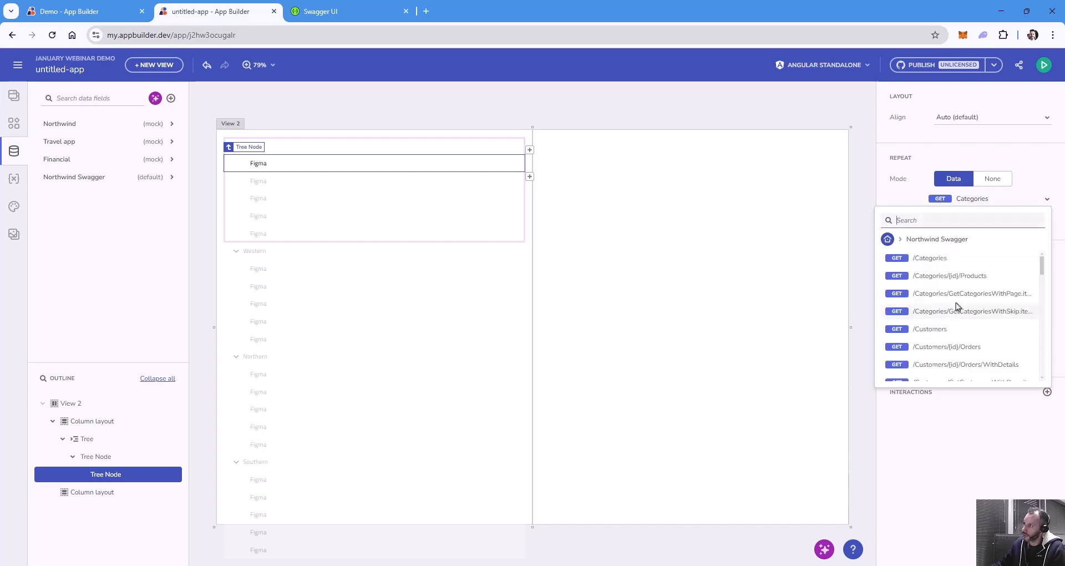
Switch to the Swagger UI page and look up the Northwind API's Regions endpoints by searching for "region".
{"action": "left_click", "coordinate": [361, 16]}
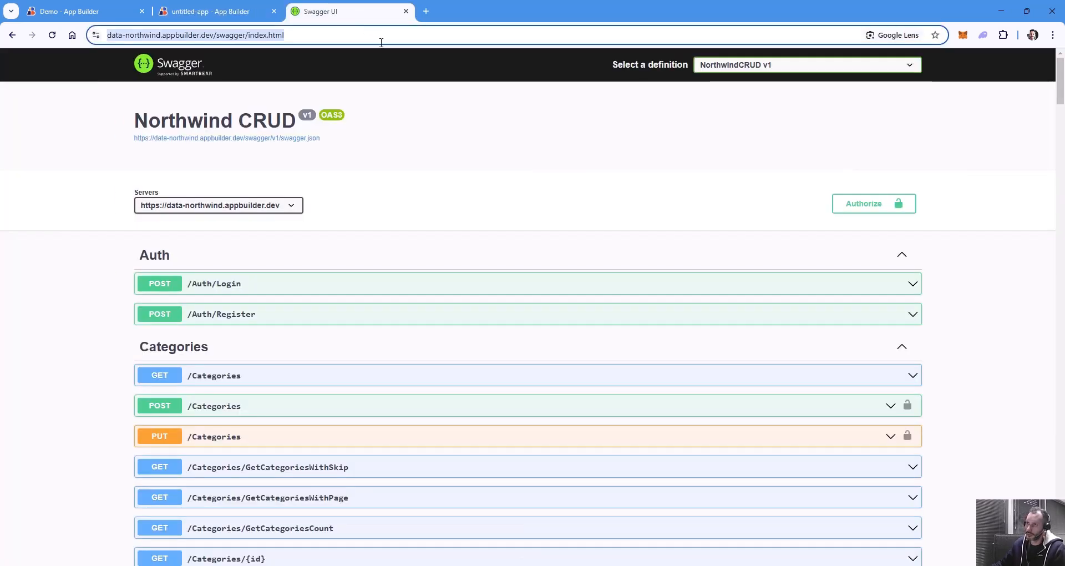
{"action": "left_click", "coordinate": [554, 165]}
{"action": "key", "text": "ctrl+f"}
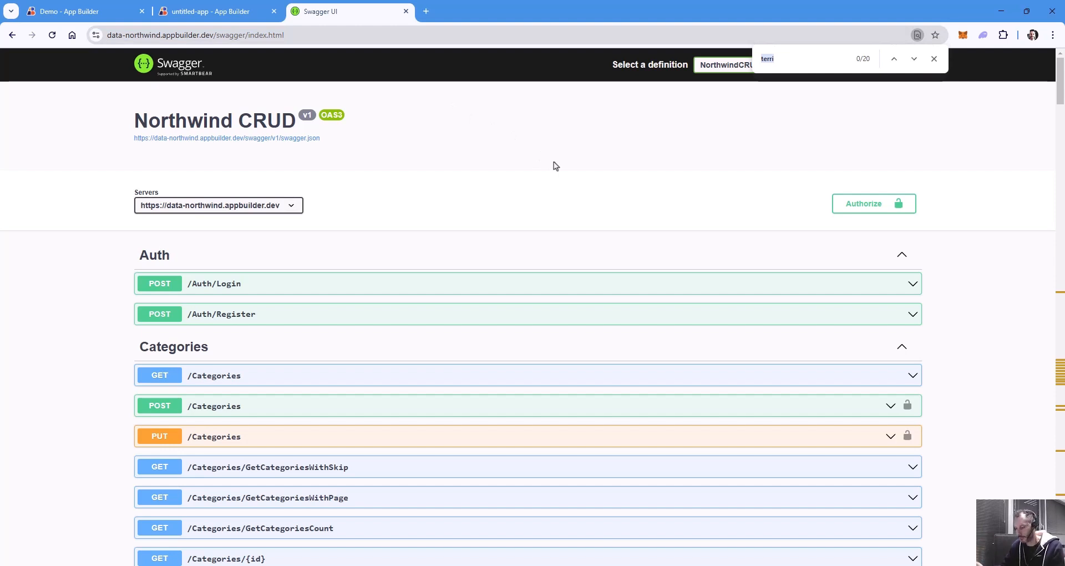
{"action": "type", "text": "categ"}
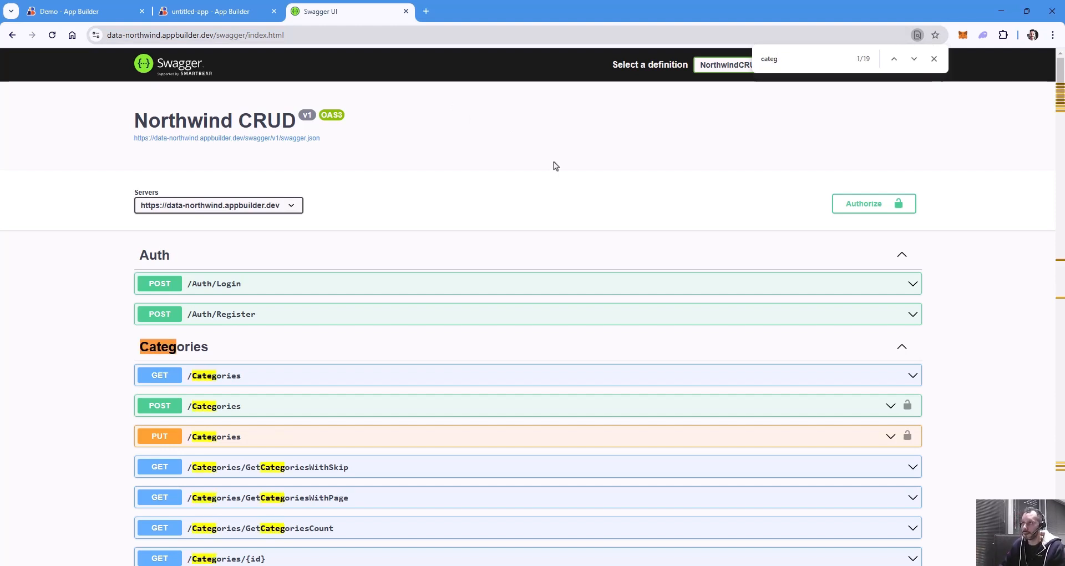
{"action": "key", "text": "ctrl+a"}
{"action": "type", "text": "region"}
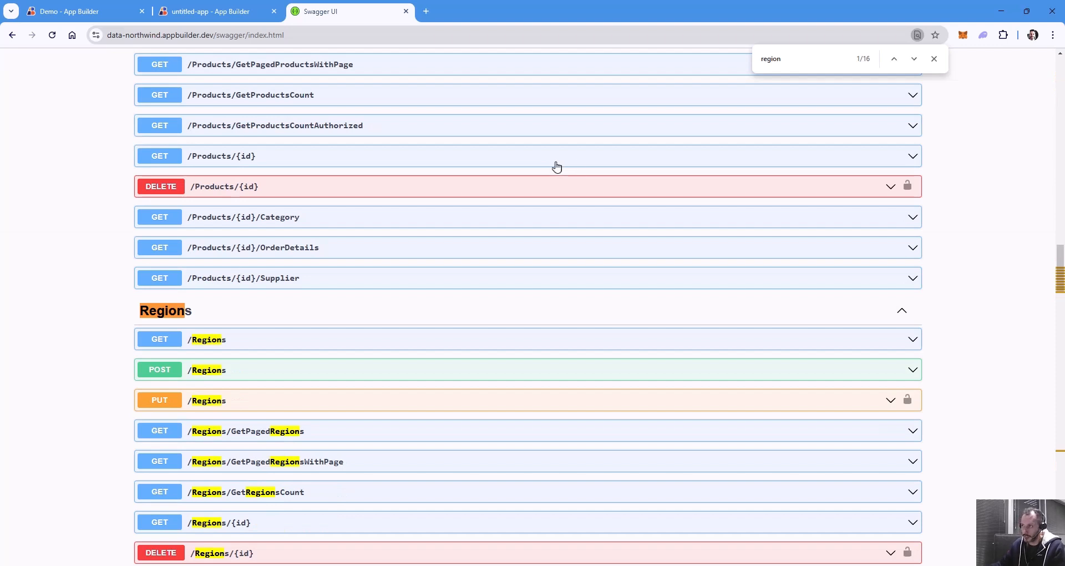
{"action": "scroll", "coordinate": [582, 171], "scroll_direction": "down", "scroll_amount": 2}
{"action": "scroll", "coordinate": [443, 321], "scroll_direction": "down", "scroll_amount": 1}
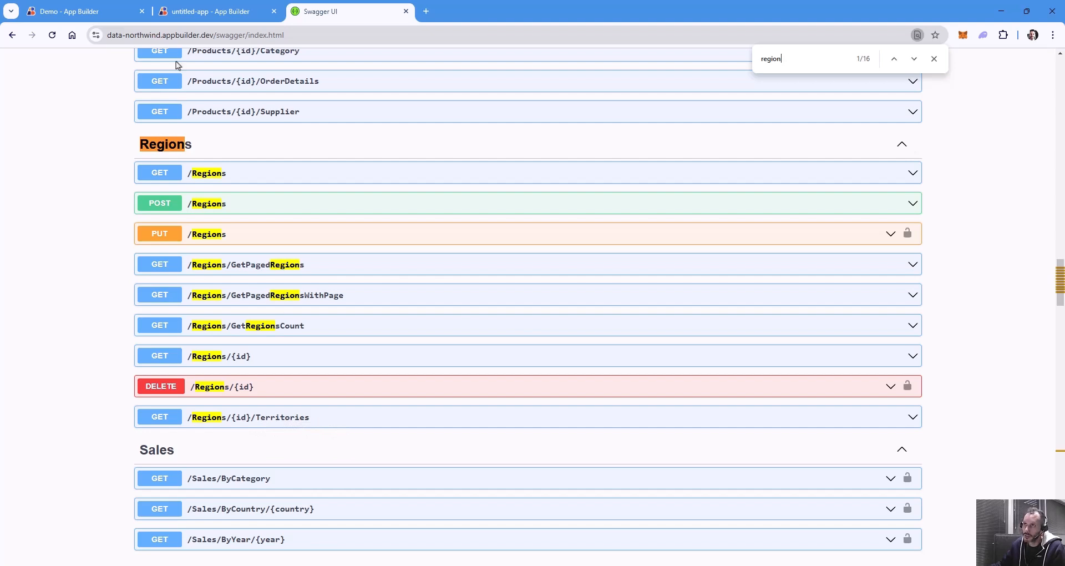
Switch back to App Builder and repeat the Figma child node over the /Regions/{id}/Territories endpoint.
{"action": "left_click", "coordinate": [196, 12]}
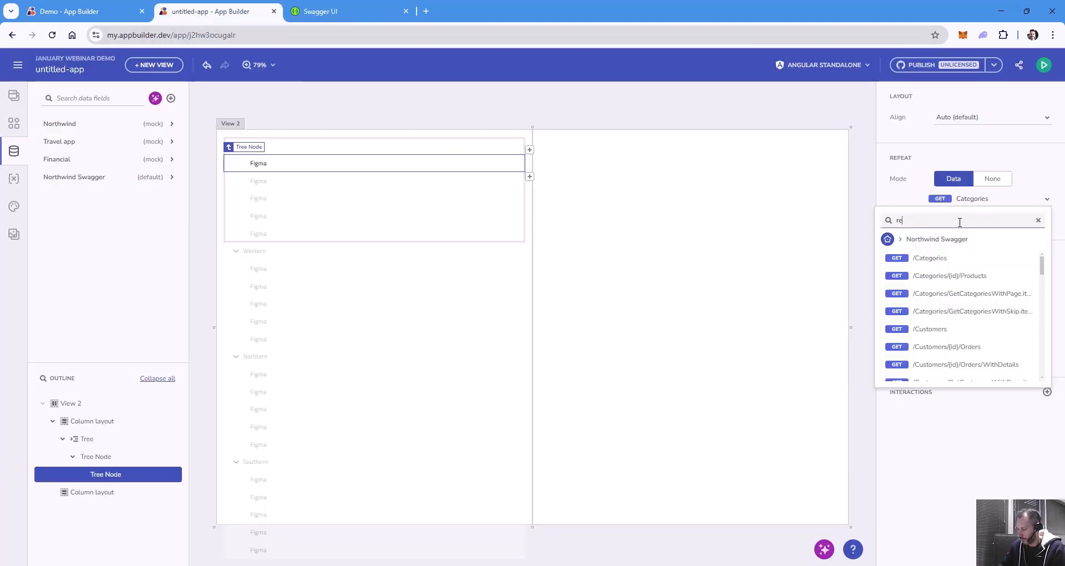
{"action": "type", "text": "gion"}
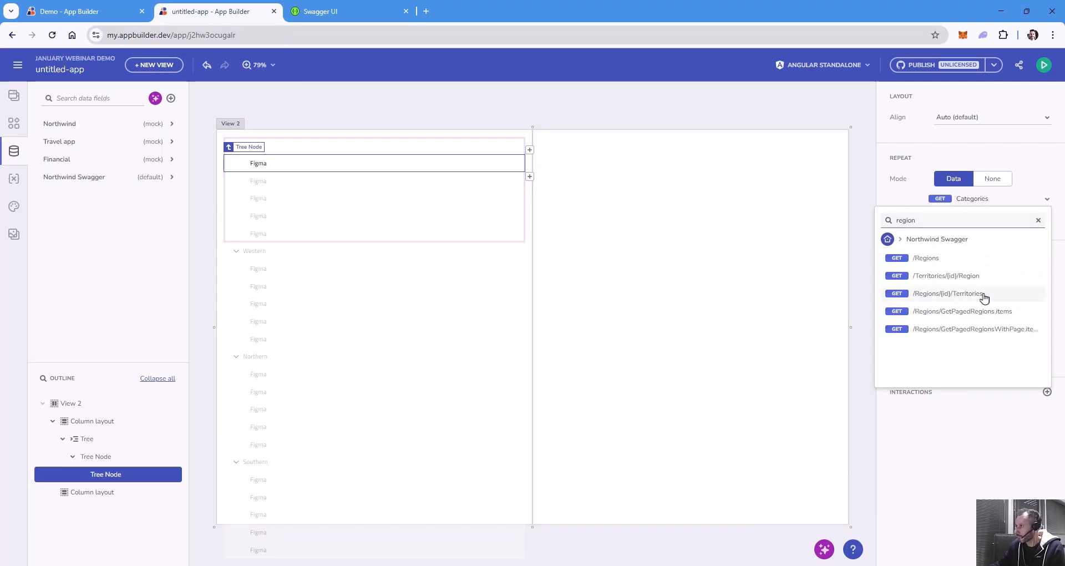
{"action": "left_click", "coordinate": [984, 294]}
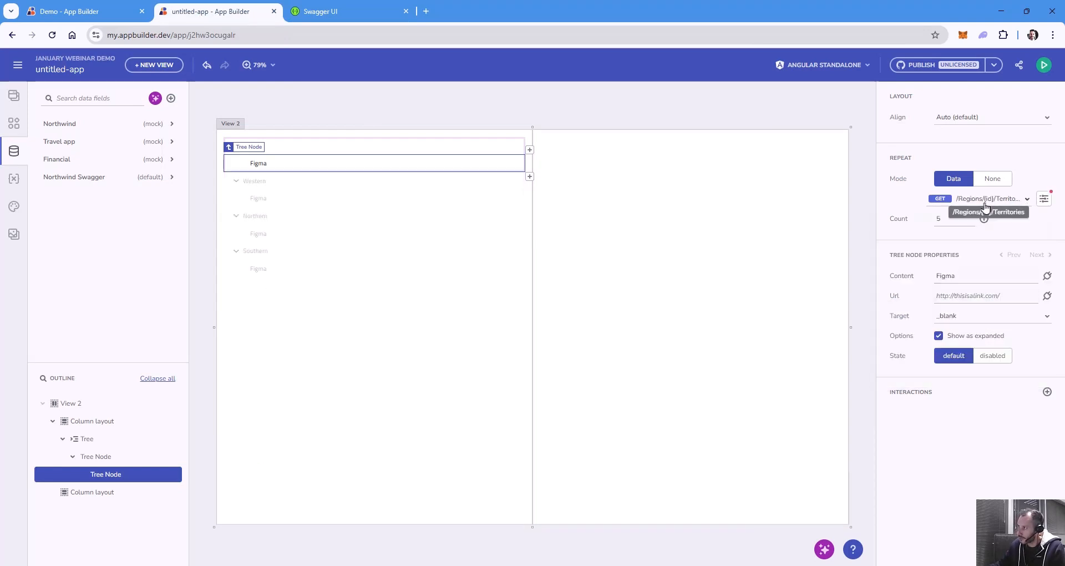
Bind the id path parameter of the child node's /Regions/{id}/Territories endpoint to the regionId field of /Regions.
{"action": "left_click", "coordinate": [1042, 201]}
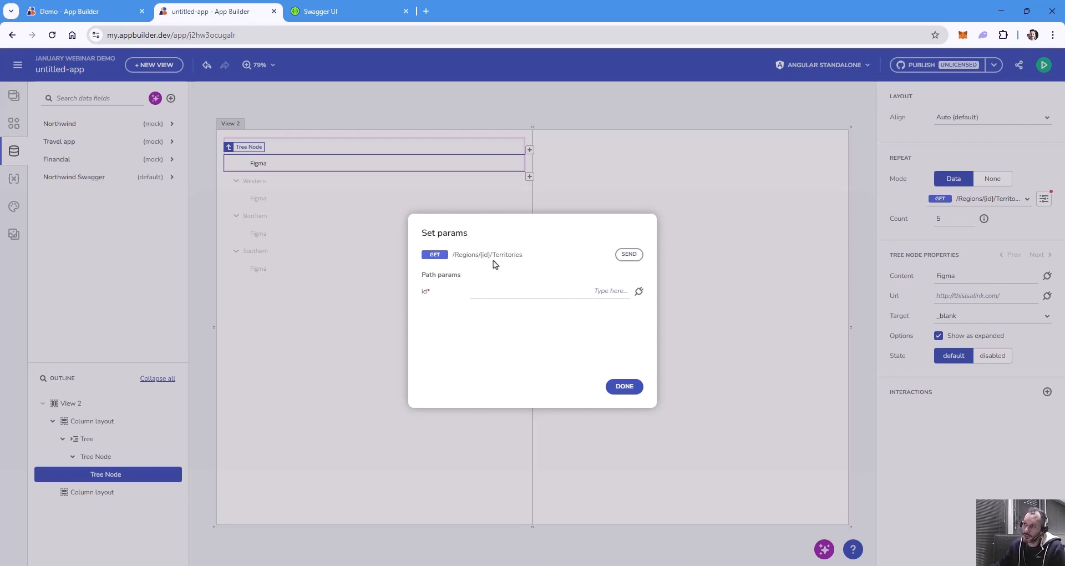
{"action": "left_click", "coordinate": [638, 292]}
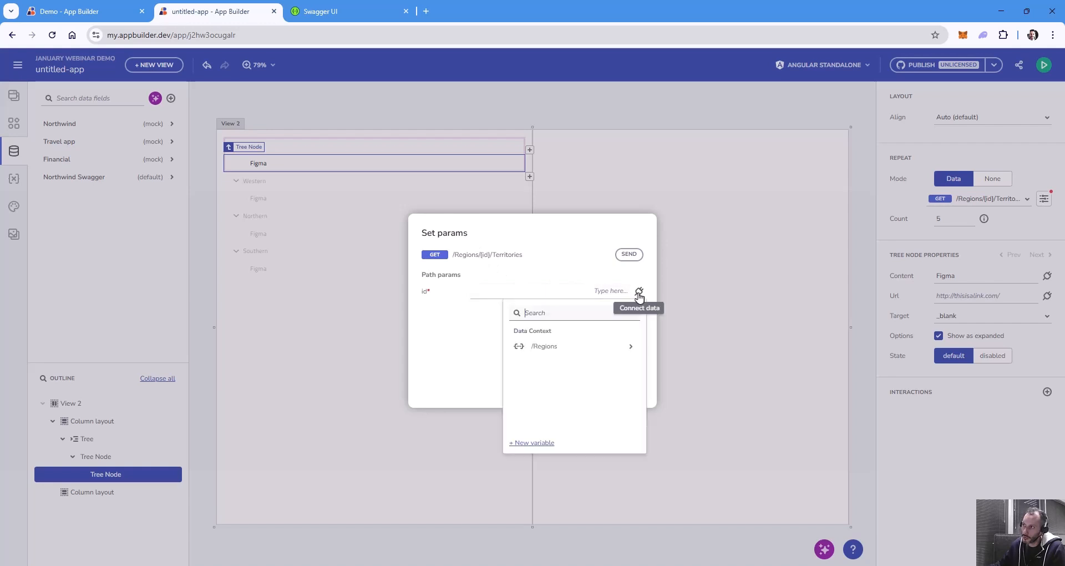
{"action": "left_click", "coordinate": [565, 345]}
{"action": "left_click", "coordinate": [566, 350]}
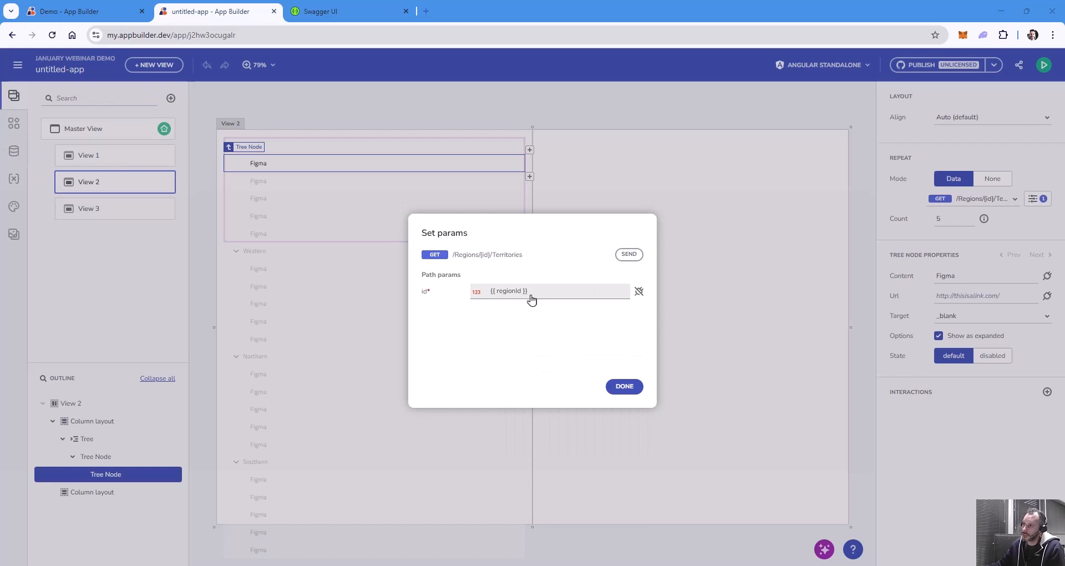
Send a test request for /Regions/{id}/Territories, review its response content, and accept the parameter settings.
{"action": "left_click", "coordinate": [629, 254]}
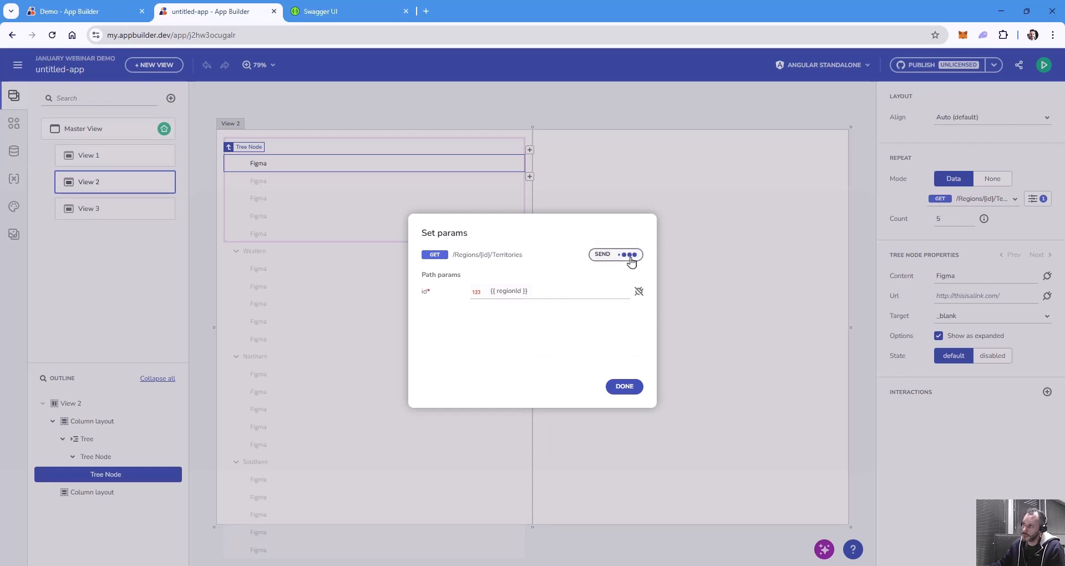
{"action": "left_click", "coordinate": [610, 281]}
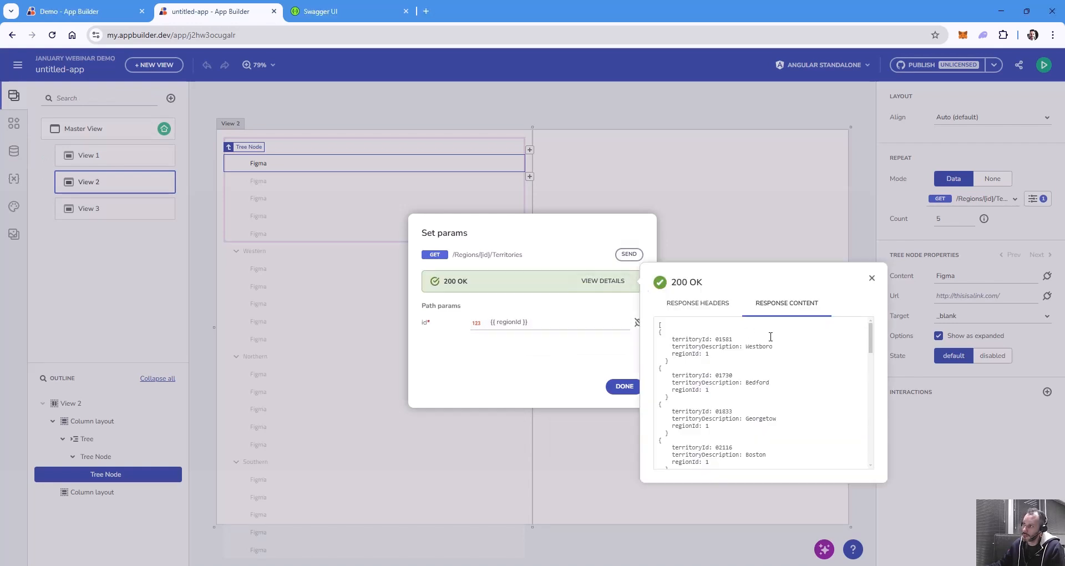
{"action": "scroll", "coordinate": [778, 340], "scroll_direction": "down", "scroll_amount": 5}
{"action": "scroll", "coordinate": [788, 339], "scroll_direction": "up", "scroll_amount": 8}
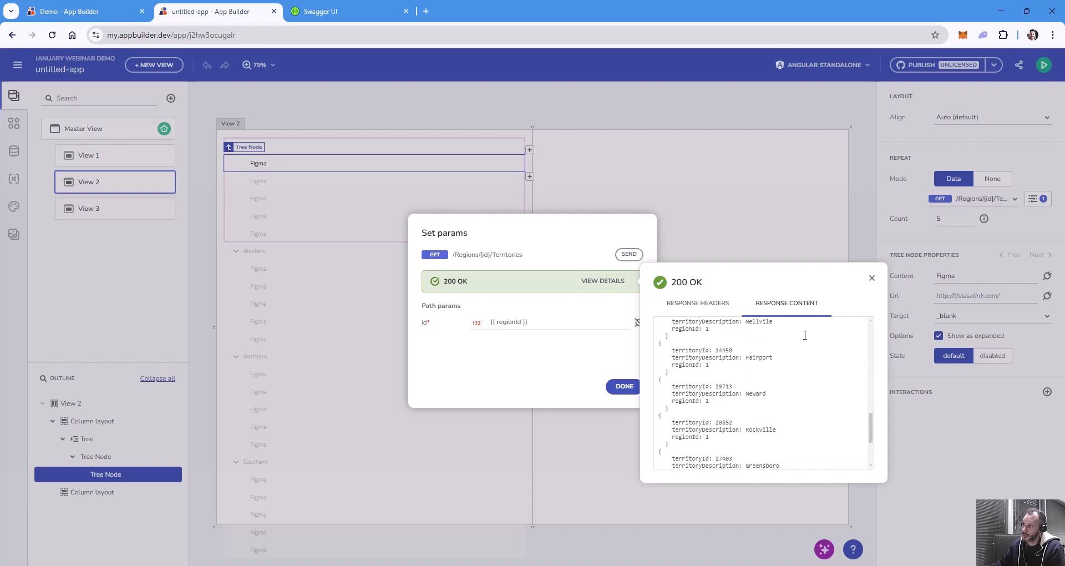
{"action": "left_click", "coordinate": [871, 278]}
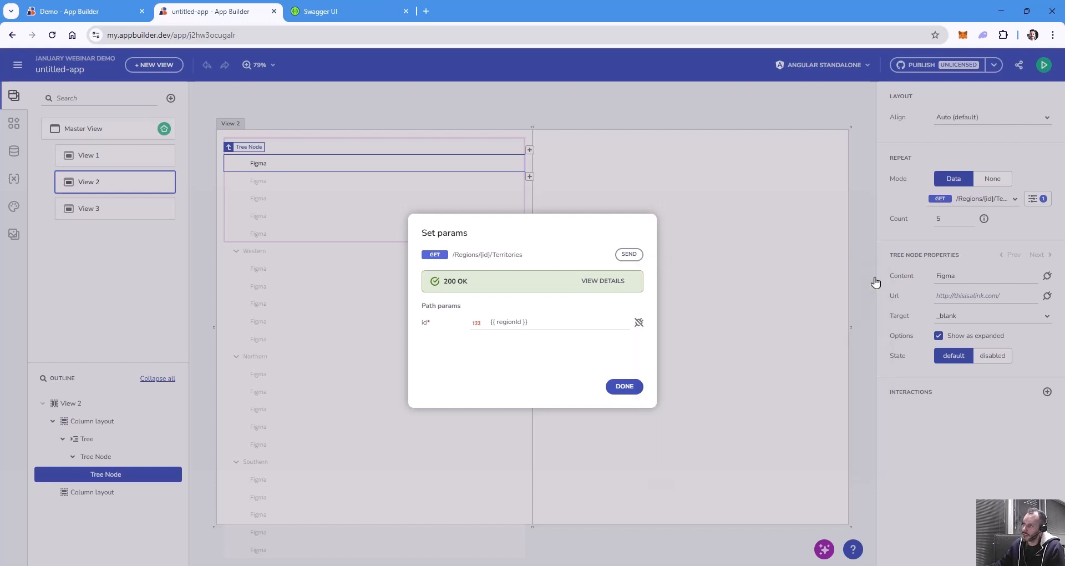
{"action": "left_click", "coordinate": [625, 386]}
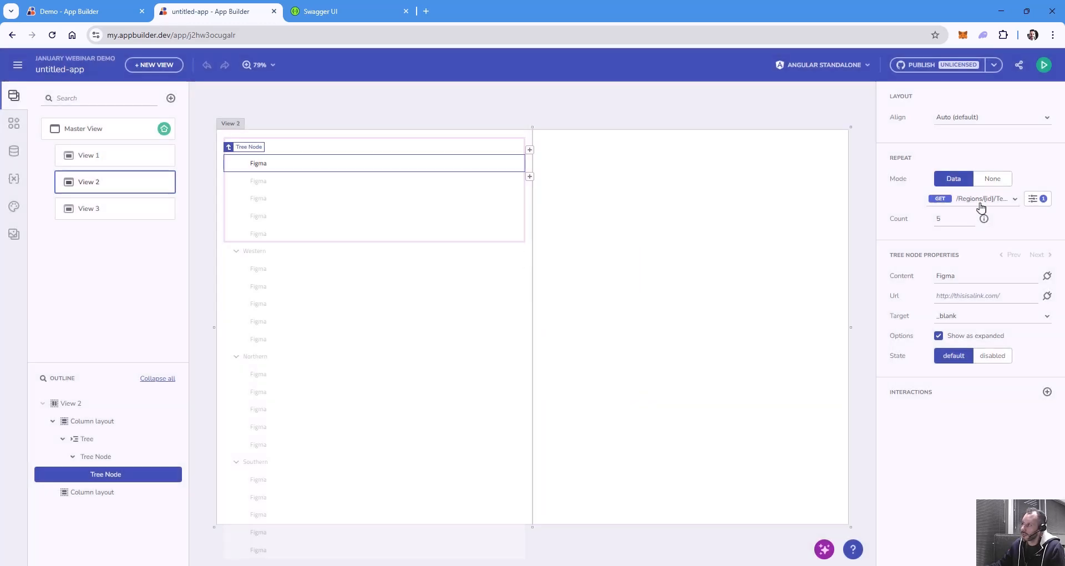
Bind the child tree node's content to the territoryDescription field of /Regions/{id}/Territories.
{"action": "left_click", "coordinate": [1047, 276]}
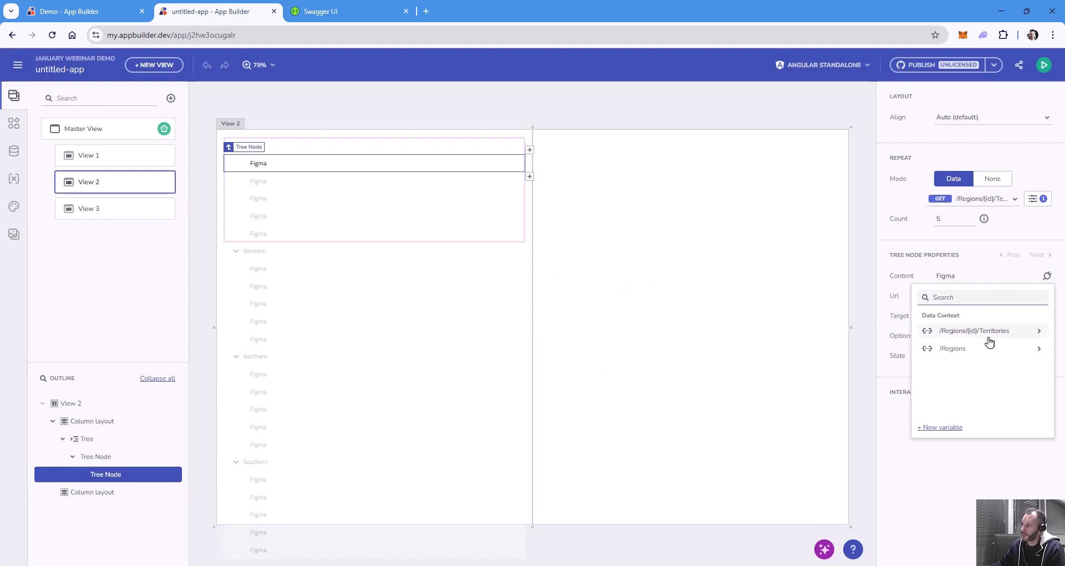
{"action": "left_click", "coordinate": [992, 333]}
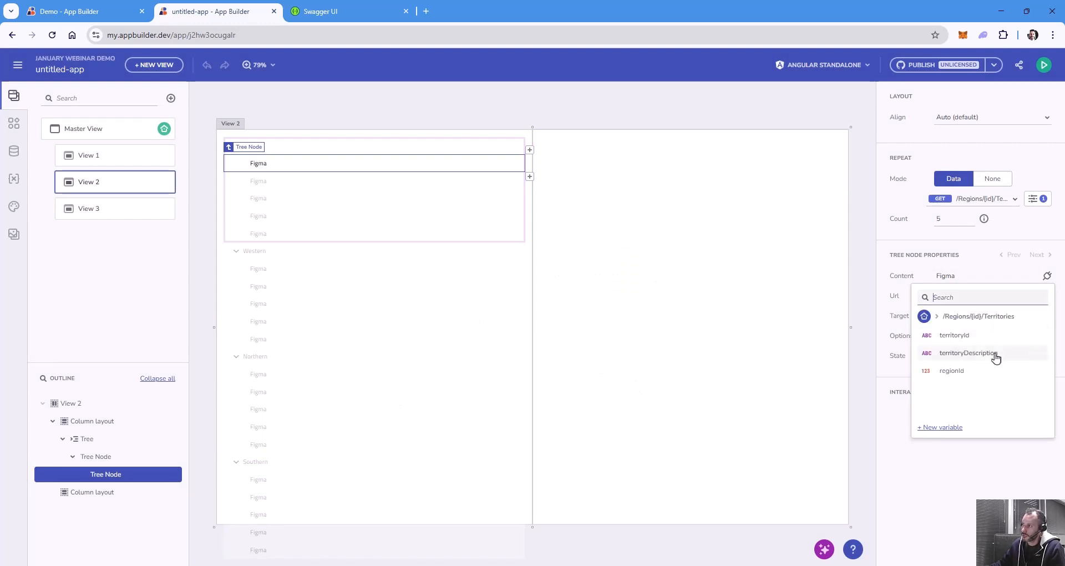
{"action": "left_click", "coordinate": [993, 354]}
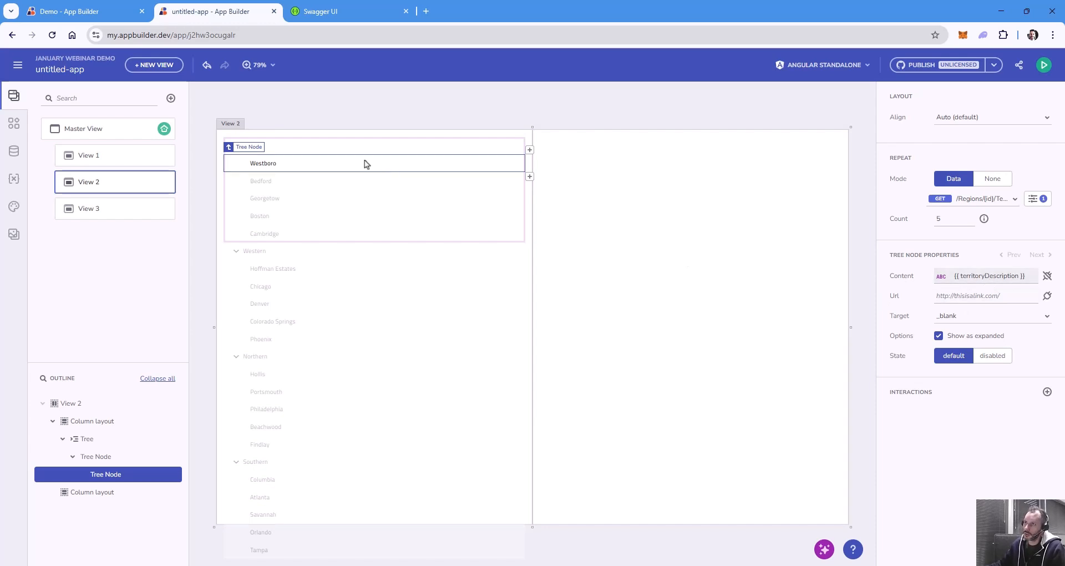
Narrow the column layout holding the tree to about 462 px wide.
{"action": "left_click", "coordinate": [492, 306]}
{"action": "left_click", "coordinate": [530, 294]}
{"action": "left_click_drag", "start_coordinate": [533, 327], "coordinate": [418, 325]}
Set the tree's column layout wrapping to Wrap and its overflow to Auto.
{"action": "left_click", "coordinate": [401, 270]}
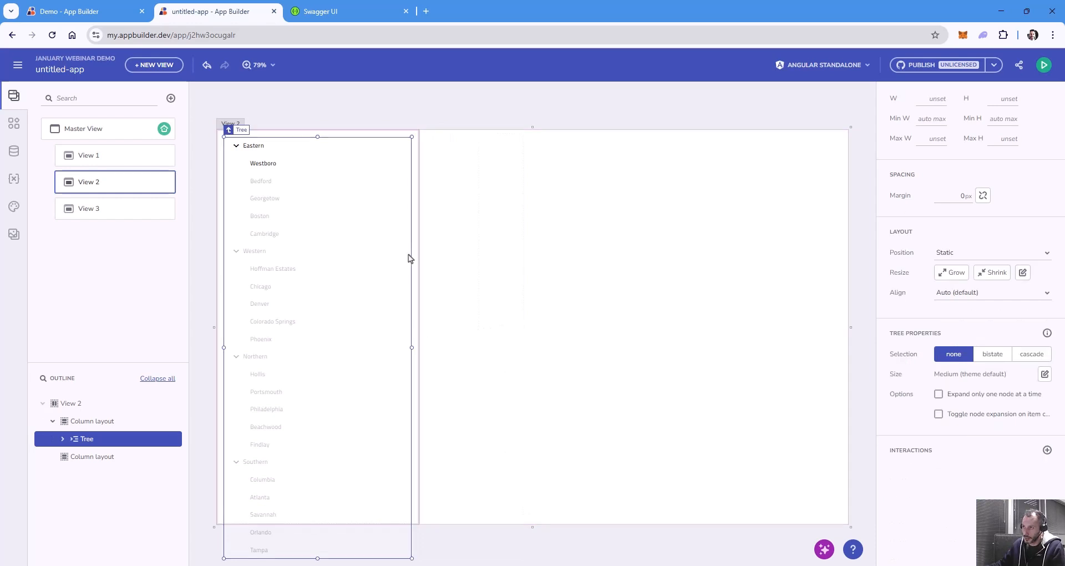
{"action": "left_click", "coordinate": [416, 248]}
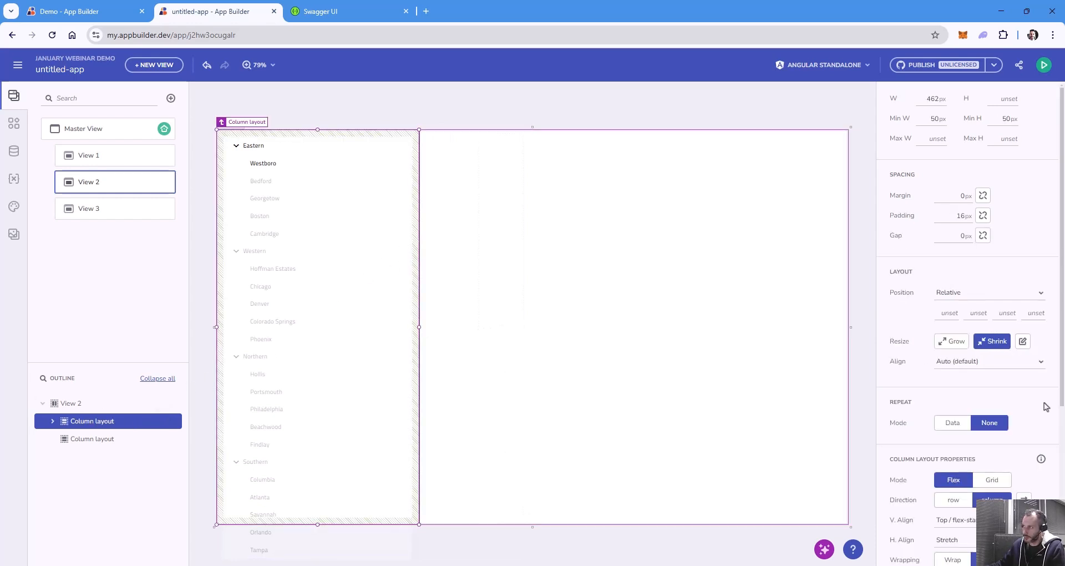
{"action": "scroll", "coordinate": [1045, 407], "scroll_direction": "down", "scroll_amount": 3}
{"action": "left_click", "coordinate": [952, 395]}
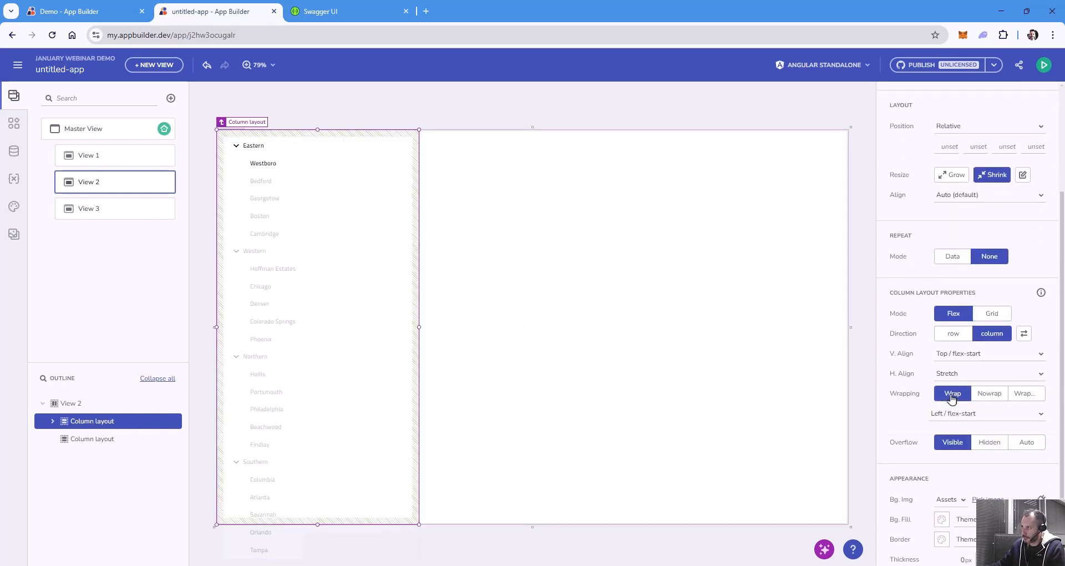
{"action": "left_click", "coordinate": [1030, 444]}
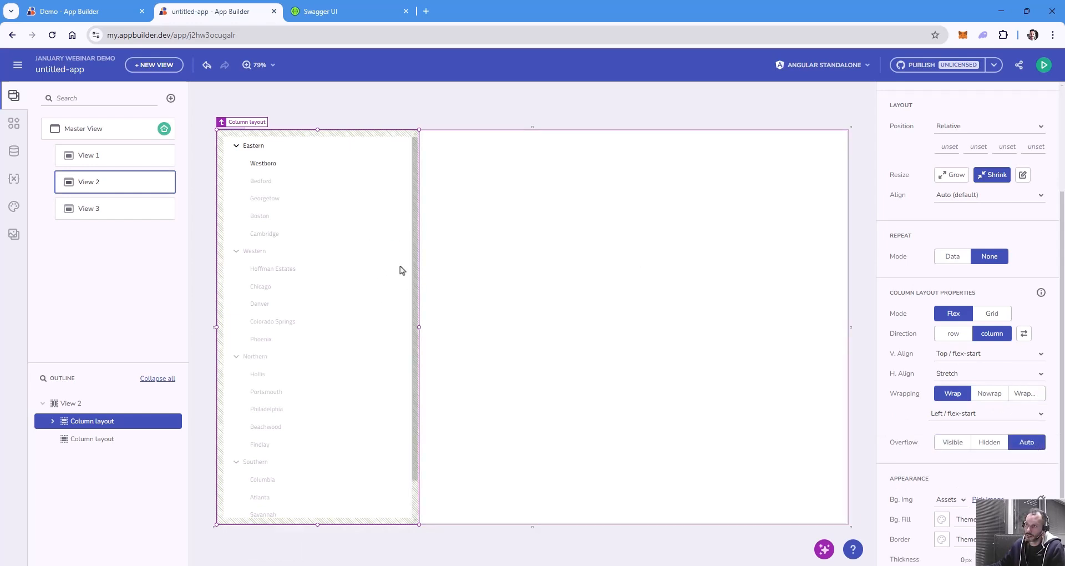
Preview the app and test the tree by collapsing its region nodes and expanding Eastern to examine its territories.
{"action": "left_click", "coordinate": [507, 270]}
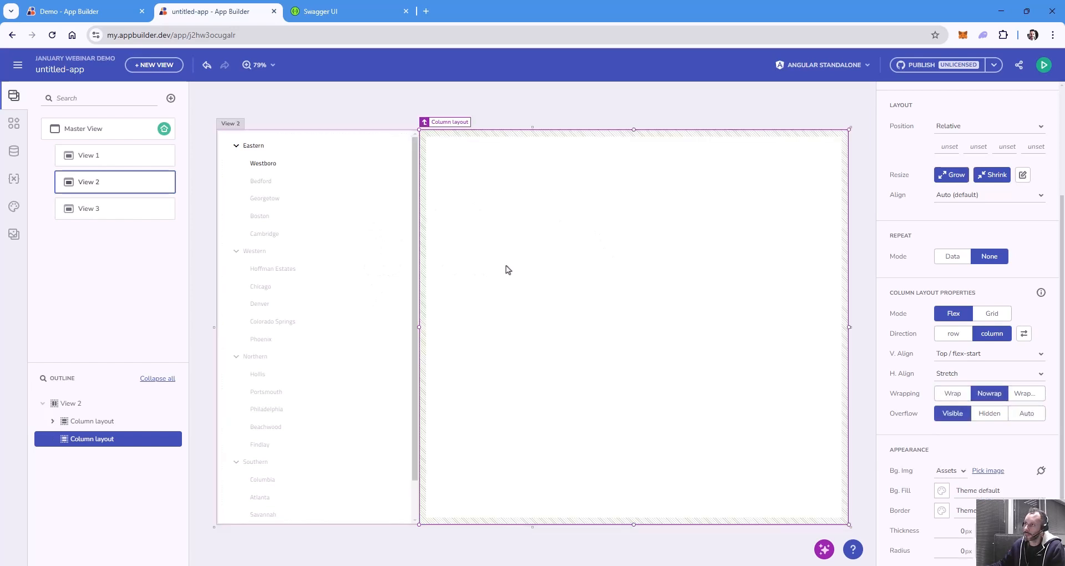
{"action": "left_click", "coordinate": [1043, 65]}
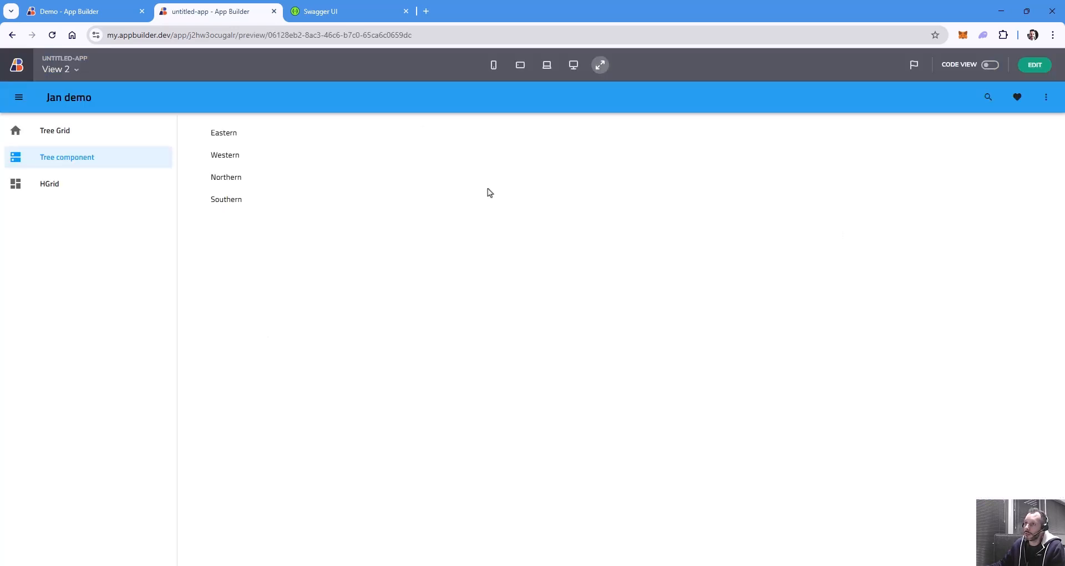
{"action": "left_click", "coordinate": [202, 133]}
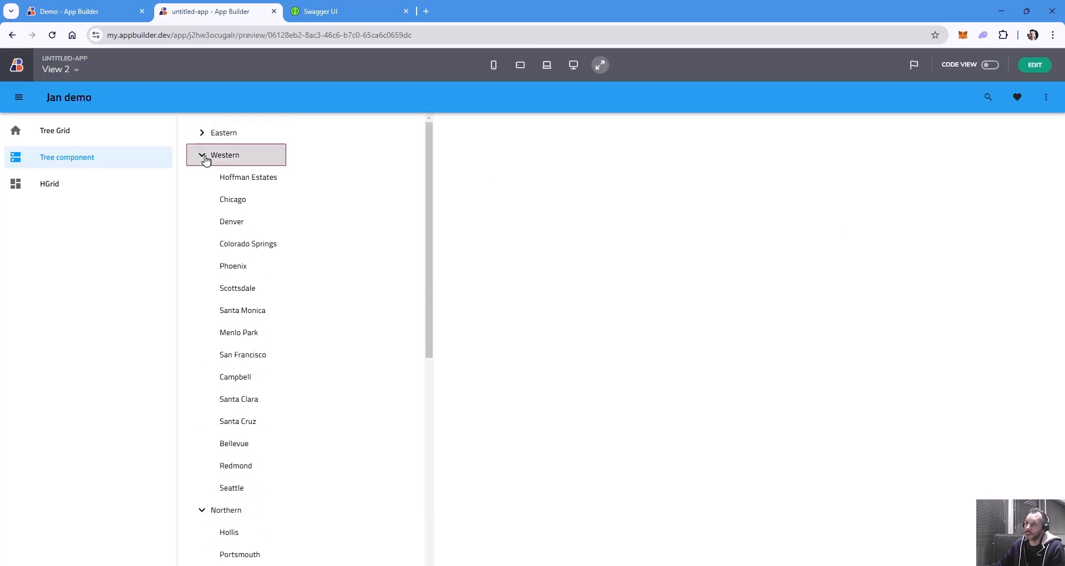
{"action": "left_click", "coordinate": [201, 153]}
{"action": "left_click", "coordinate": [202, 177]}
{"action": "left_click", "coordinate": [202, 199]}
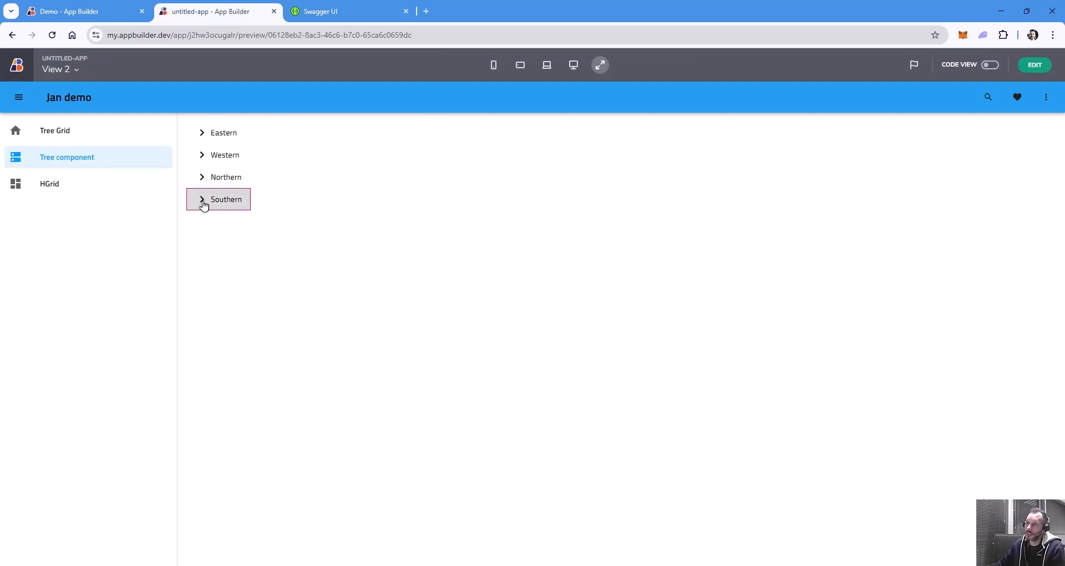
{"action": "left_click", "coordinate": [202, 200]}
{"action": "left_click", "coordinate": [202, 134]}
{"action": "scroll", "coordinate": [264, 217], "scroll_direction": "down", "scroll_amount": 1}
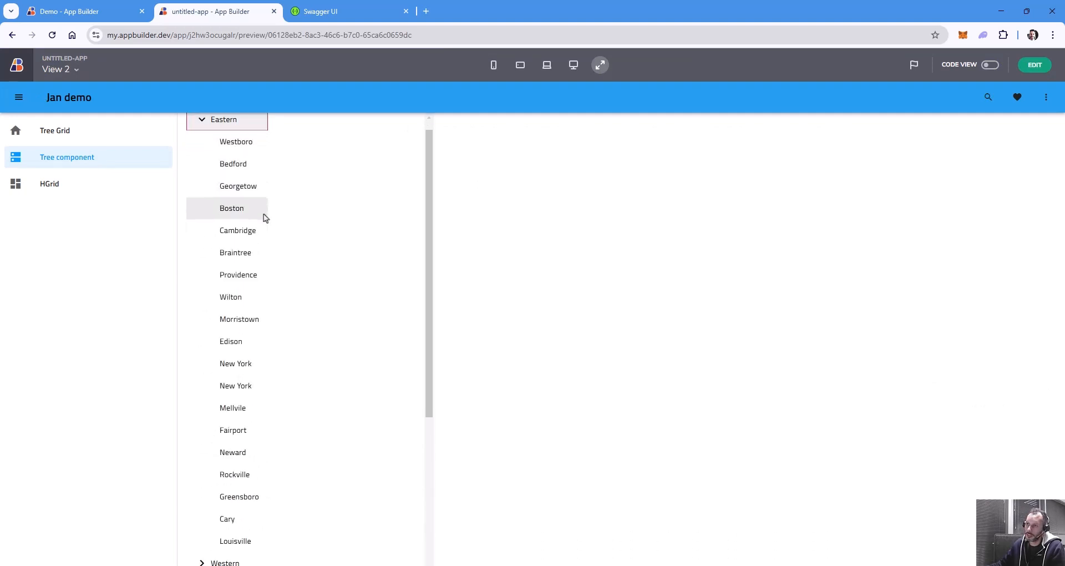
{"action": "scroll", "coordinate": [239, 164], "scroll_direction": "up", "scroll_amount": 1}
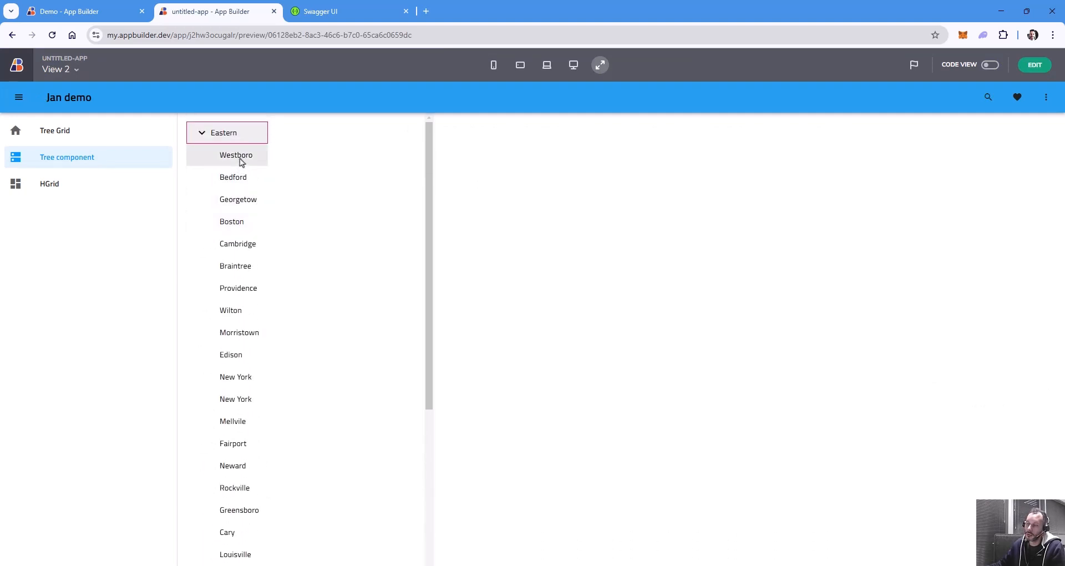
Return to editing and add a Grid component to the empty column layout beside the tree.
{"action": "left_click", "coordinate": [1024, 69]}
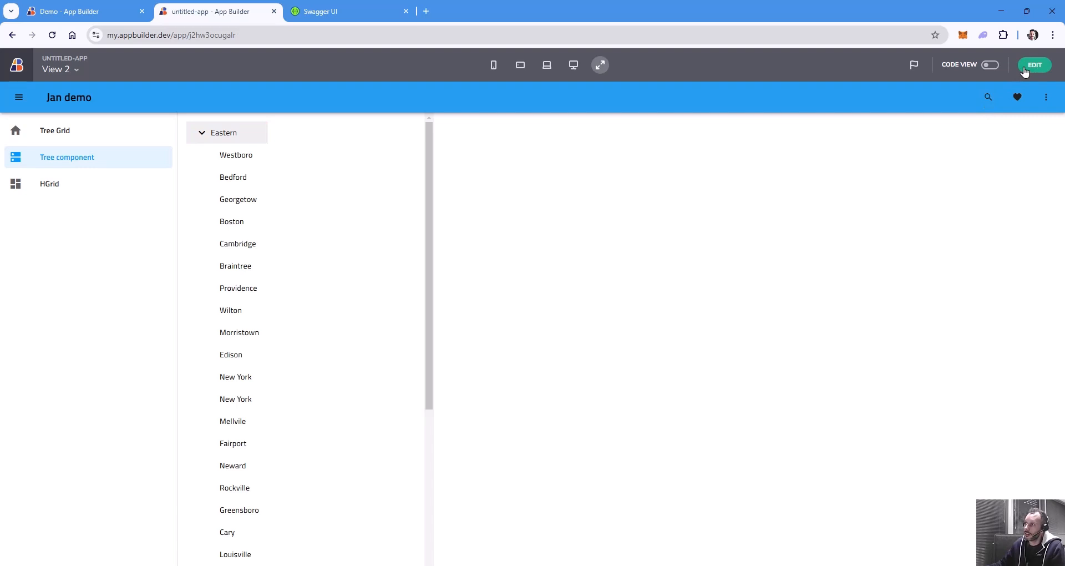
{"action": "key", "text": "ctrl+e"}
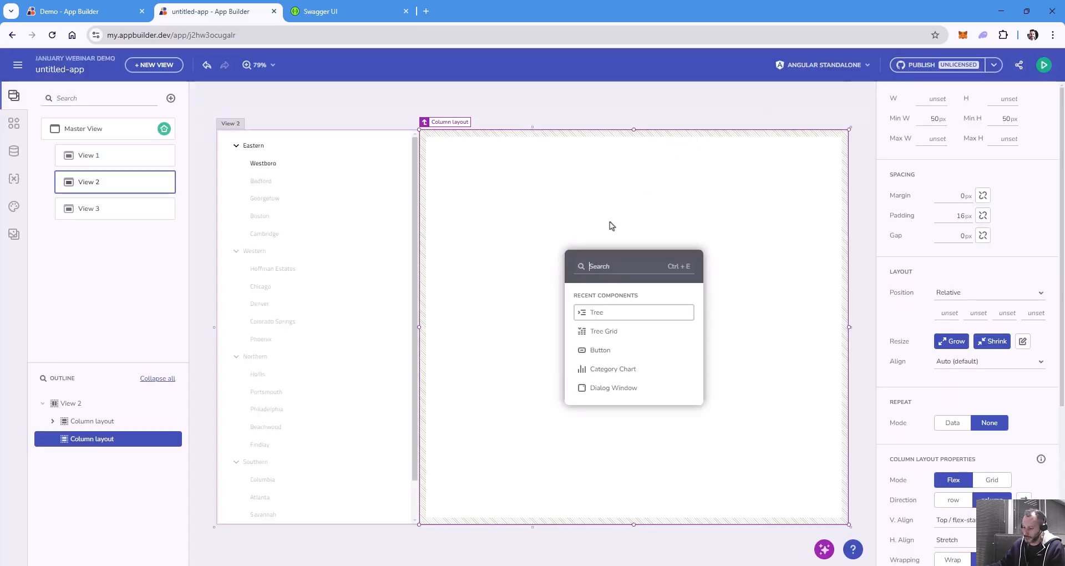
{"action": "type", "text": "grid"}
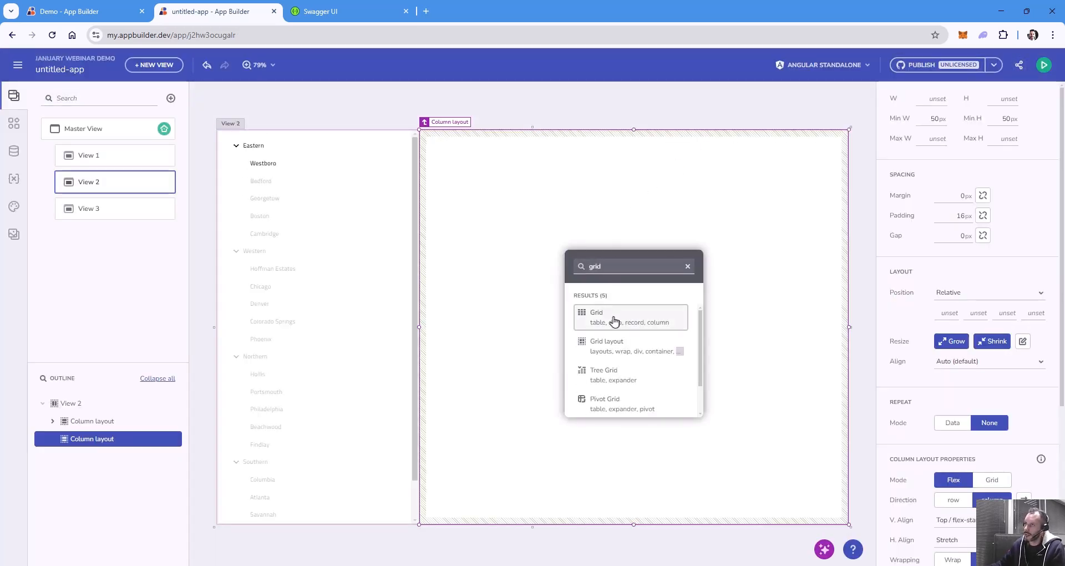
{"action": "left_click", "coordinate": [613, 317]}
Switch to the Swagger UI page and look up the Territories endpoints by searching for "terr".
{"action": "left_click", "coordinate": [361, 15]}
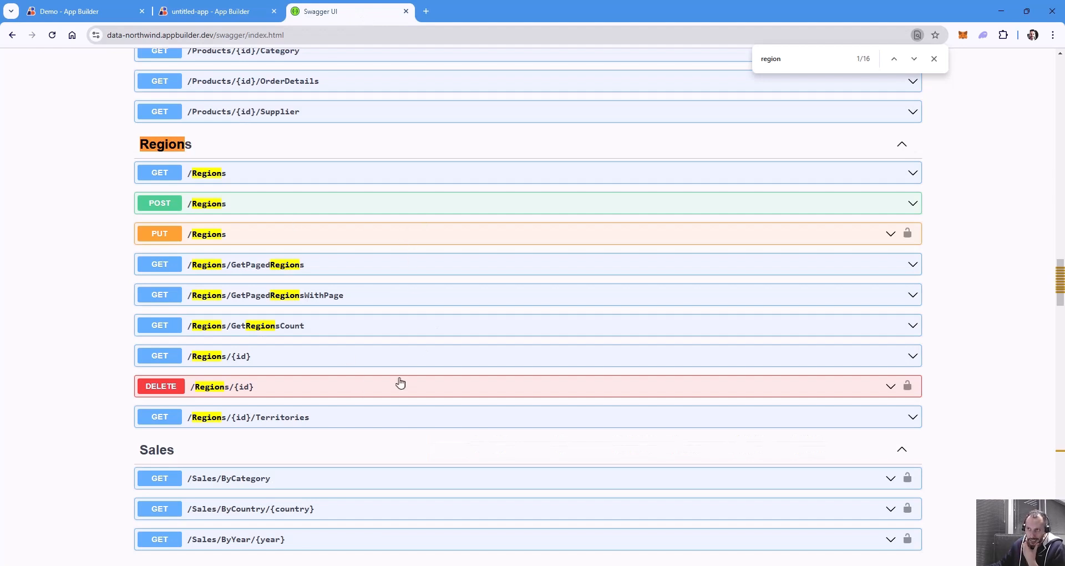
{"action": "double_click", "coordinate": [792, 62]}
{"action": "type", "text": "teri"}
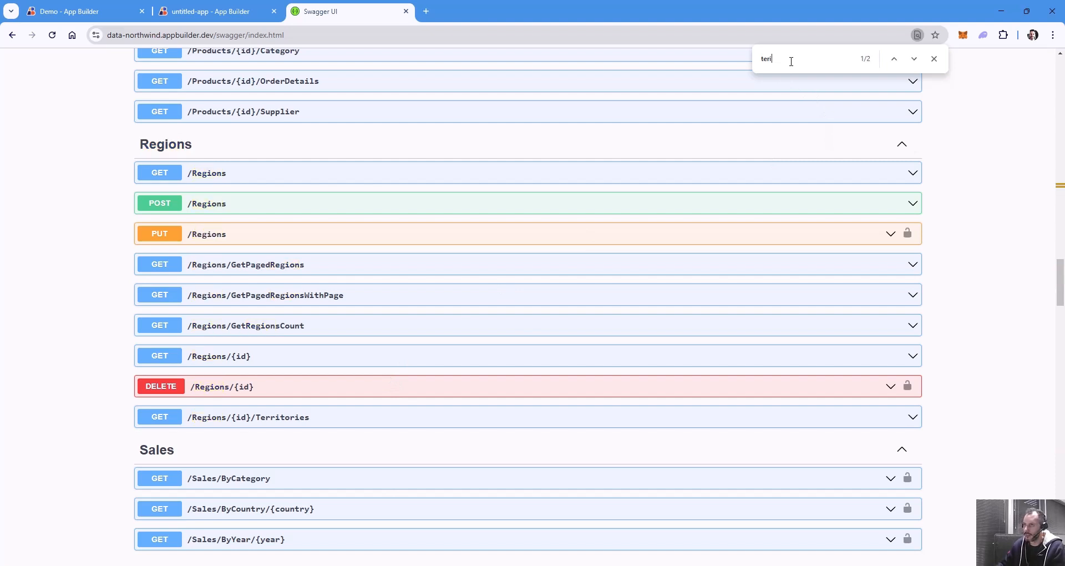
{"action": "key", "text": "BackSpace"}
{"action": "type", "text": "r"}
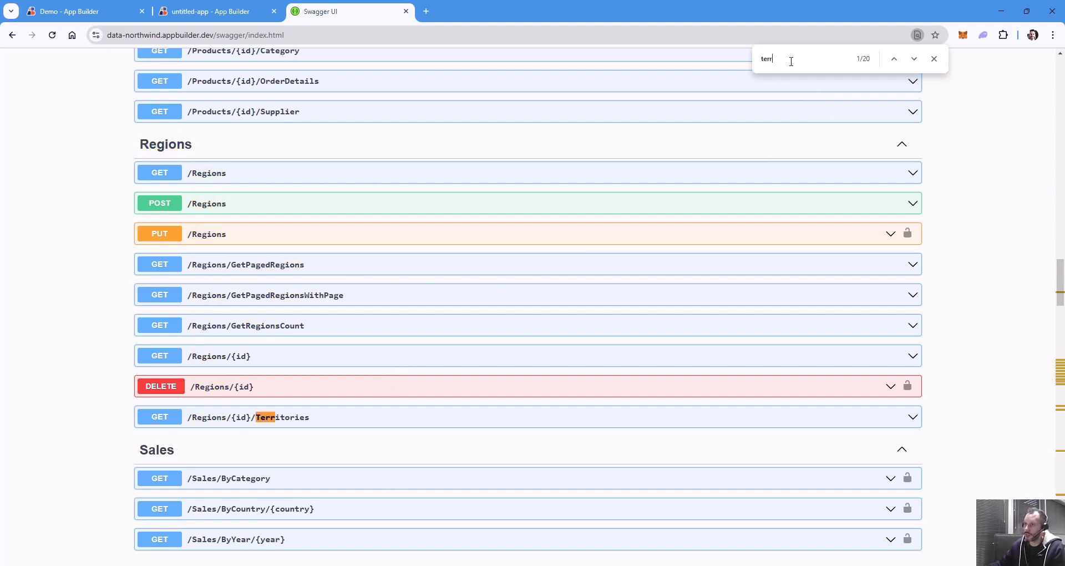
{"action": "key", "text": "Return"}
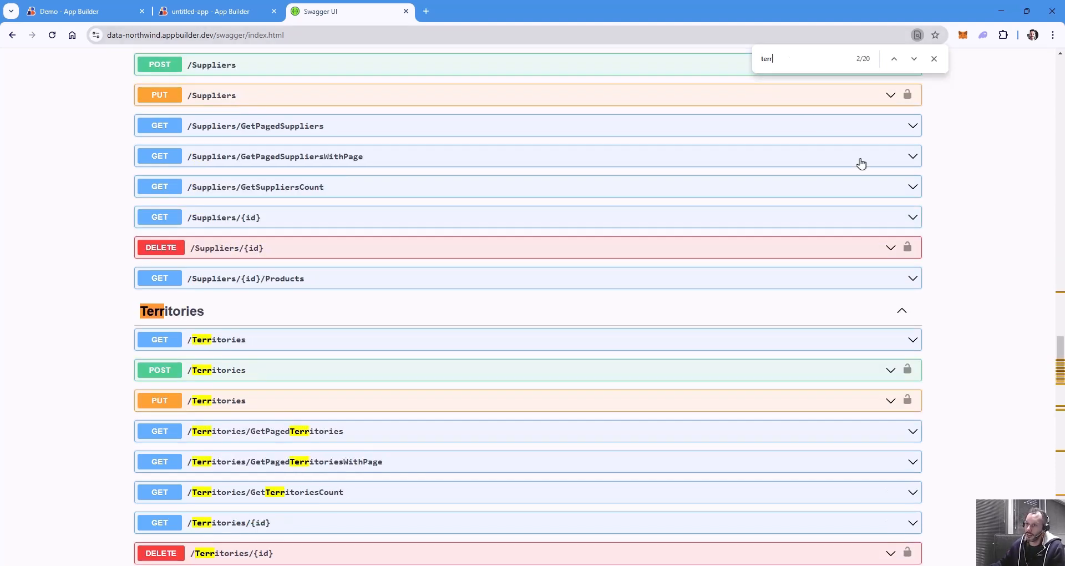
{"action": "scroll", "coordinate": [691, 277], "scroll_direction": "down", "scroll_amount": 2}
{"action": "scroll", "coordinate": [447, 424], "scroll_direction": "down", "scroll_amount": 1}
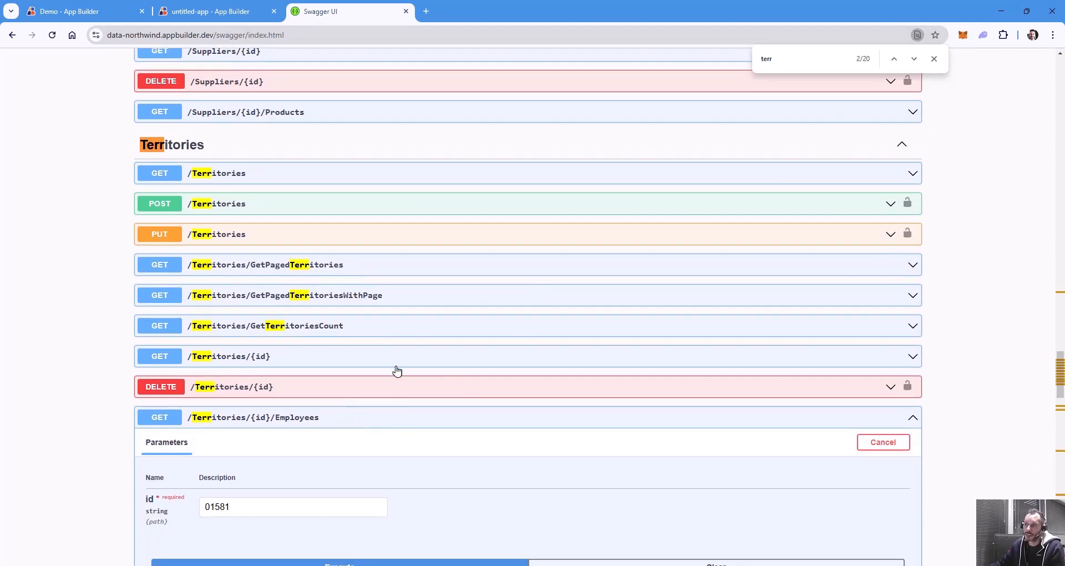
Switch back to App Builder and set the grid's data to the Northwind Swagger endpoint /Territories/{id}/Employees.
{"action": "left_click", "coordinate": [225, 12]}
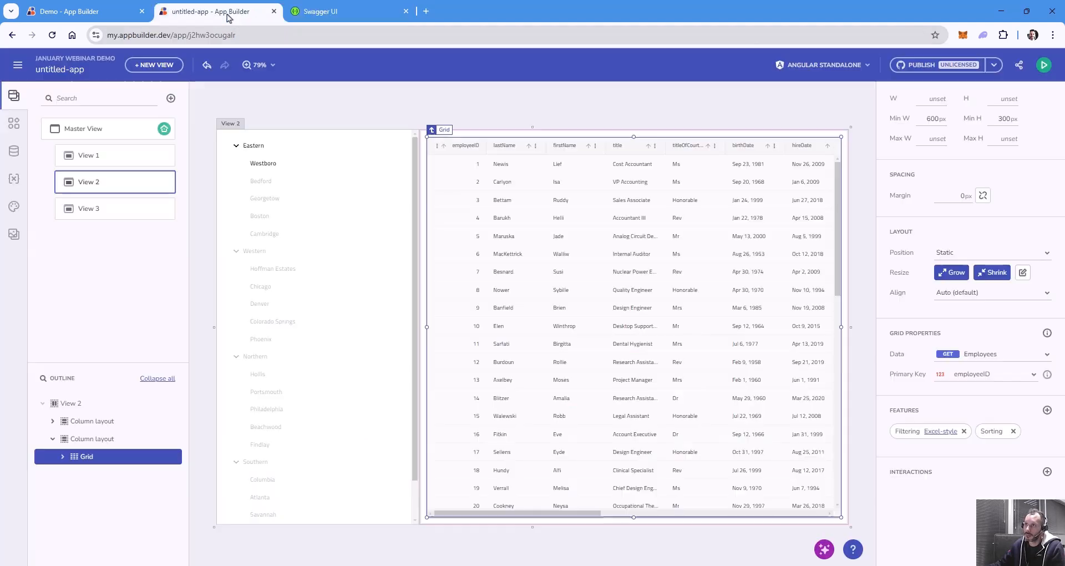
{"action": "left_click", "coordinate": [987, 356]}
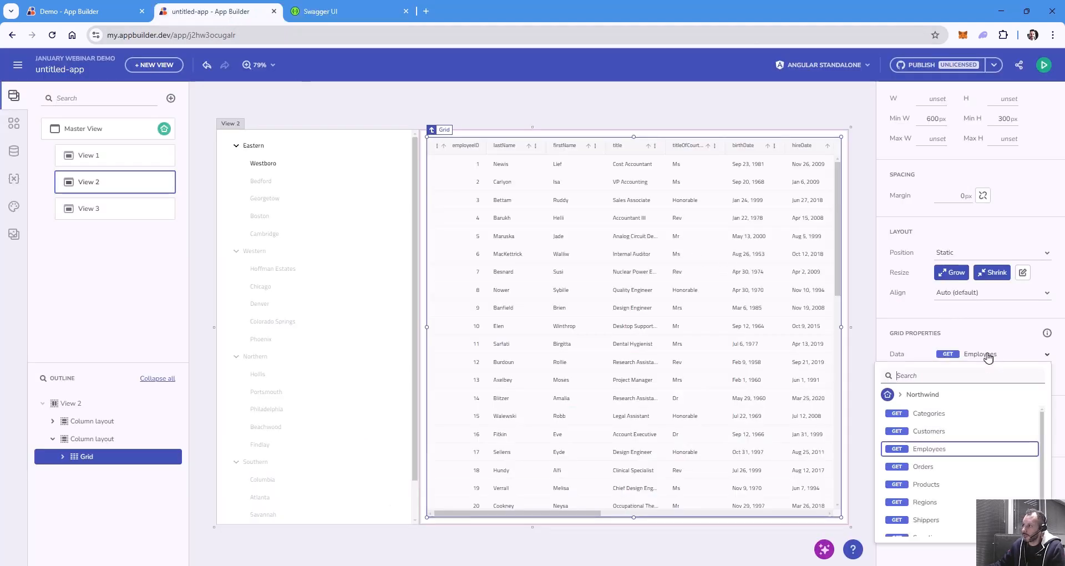
{"action": "left_click", "coordinate": [901, 393]}
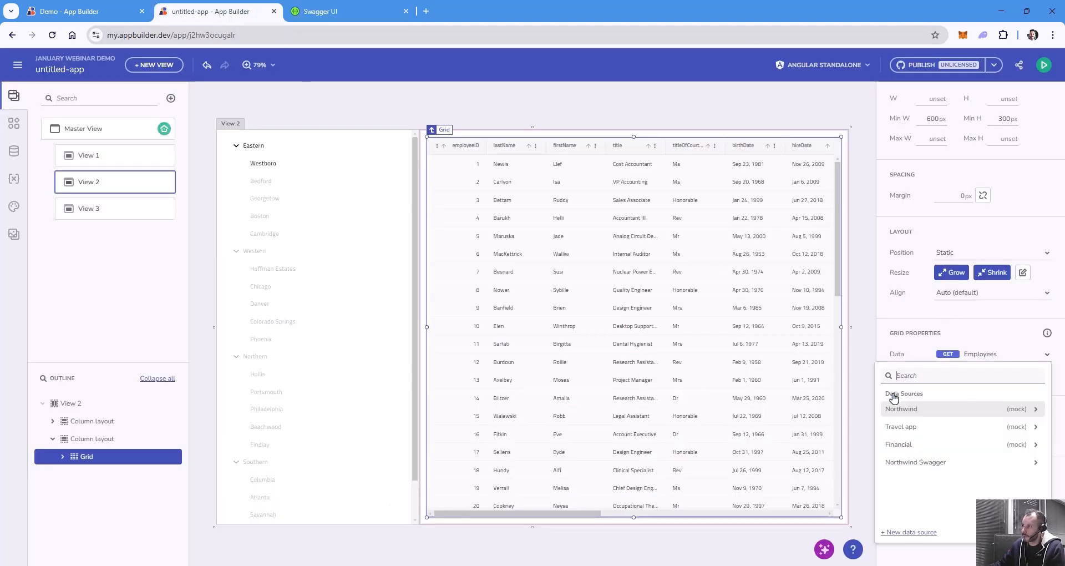
{"action": "left_click", "coordinate": [932, 465]}
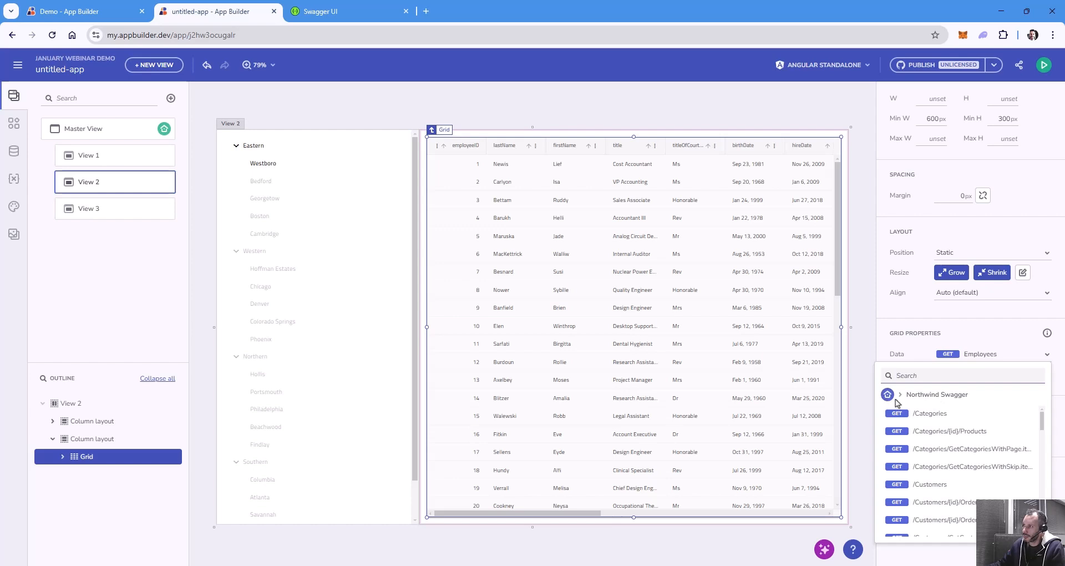
{"action": "left_click", "coordinate": [956, 376]}
{"action": "type", "text": "terr"}
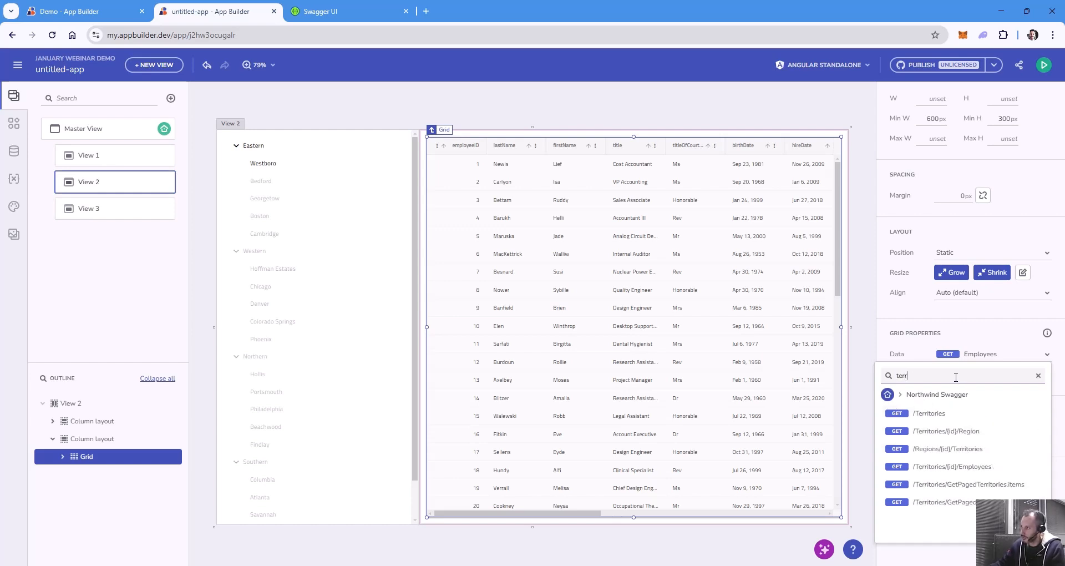
{"action": "left_click", "coordinate": [990, 469]}
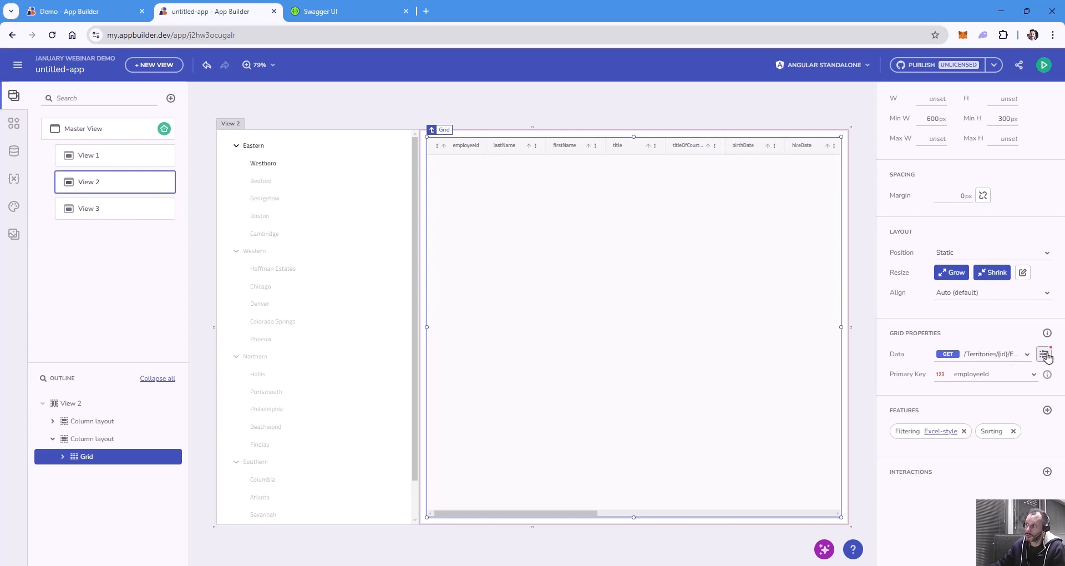
Add an on-click interaction to the Westboro territory tree node that sets a variable, with territoryId from /Regions/{id}/Territories as its value.
{"action": "left_click", "coordinate": [287, 170]}
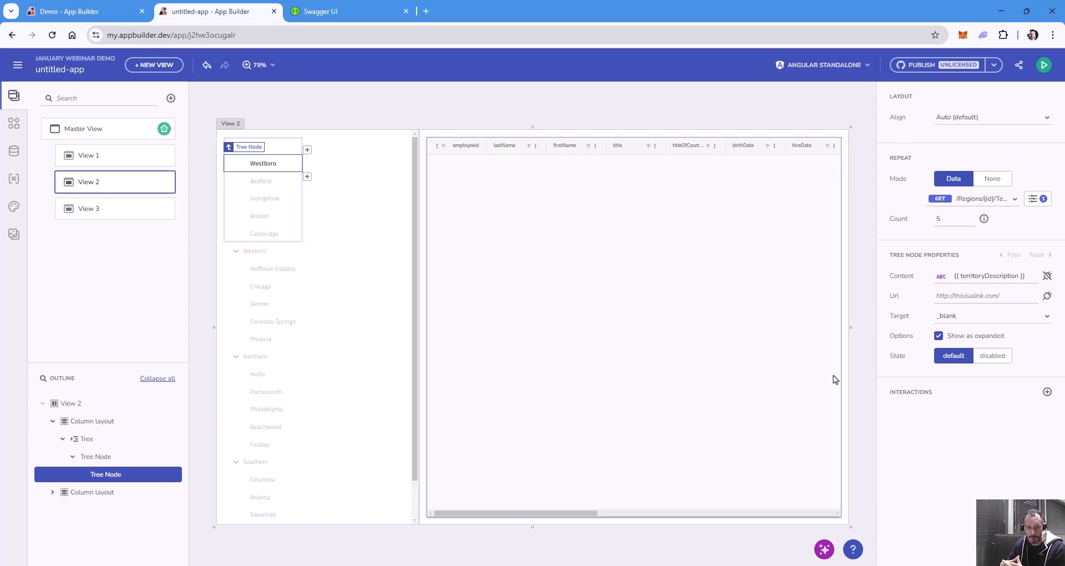
{"action": "left_click", "coordinate": [1047, 392]}
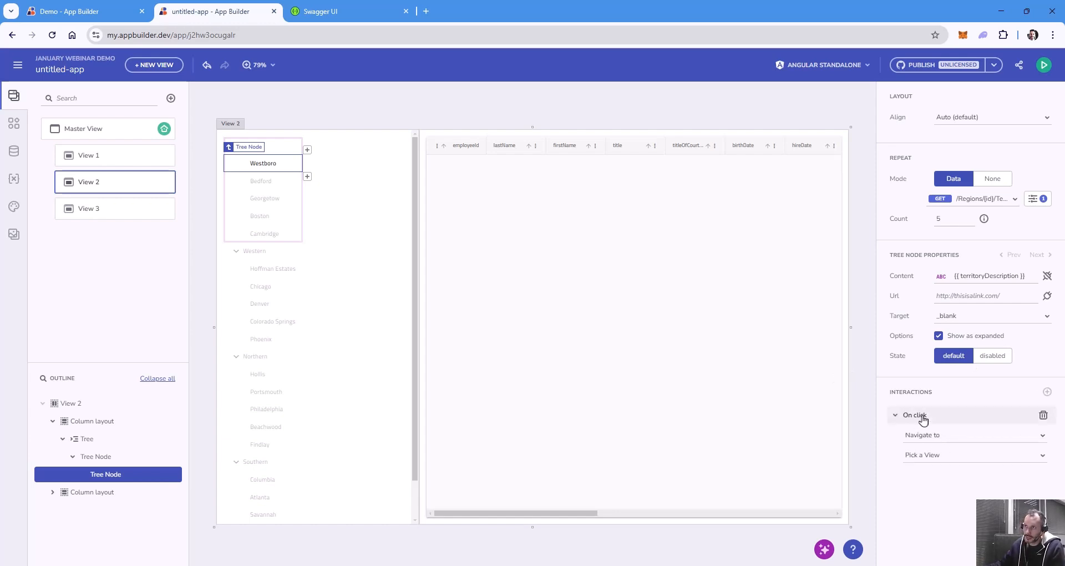
{"action": "left_click", "coordinate": [956, 438]}
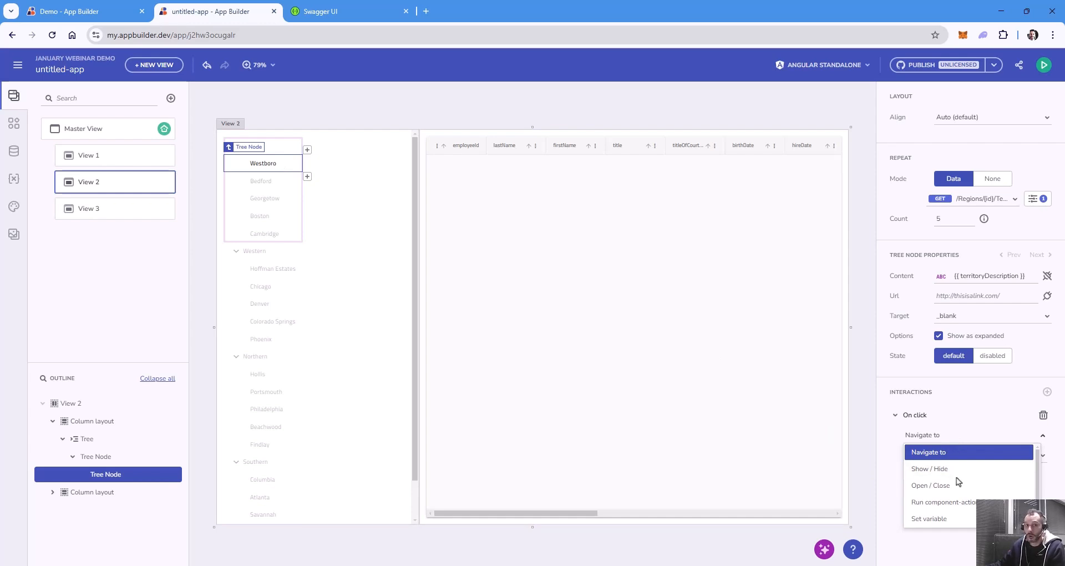
{"action": "scroll", "coordinate": [968, 503], "scroll_direction": "down", "scroll_amount": 1}
{"action": "left_click", "coordinate": [969, 508]}
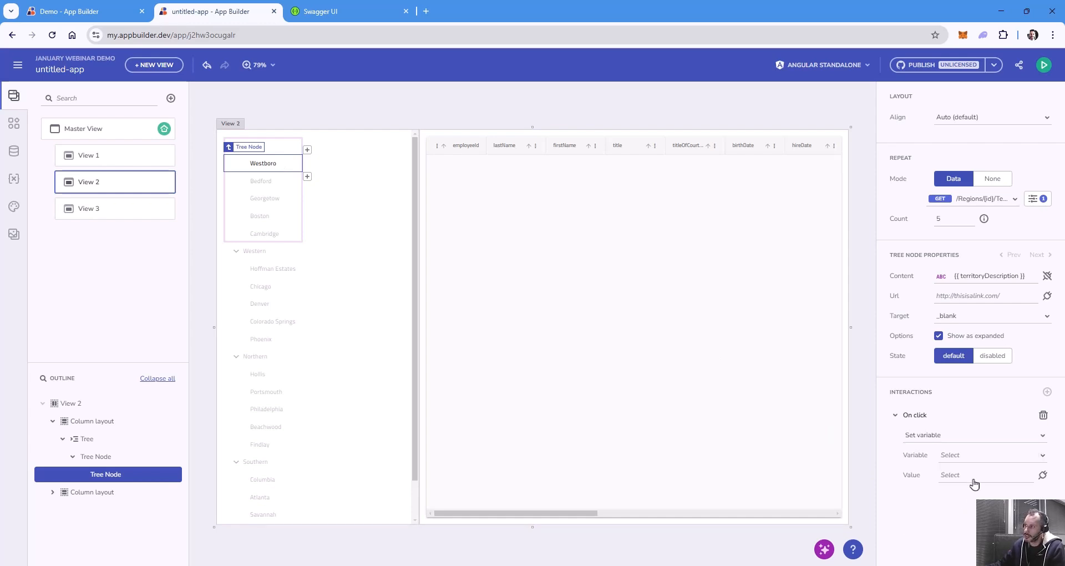
{"action": "left_click", "coordinate": [999, 479]}
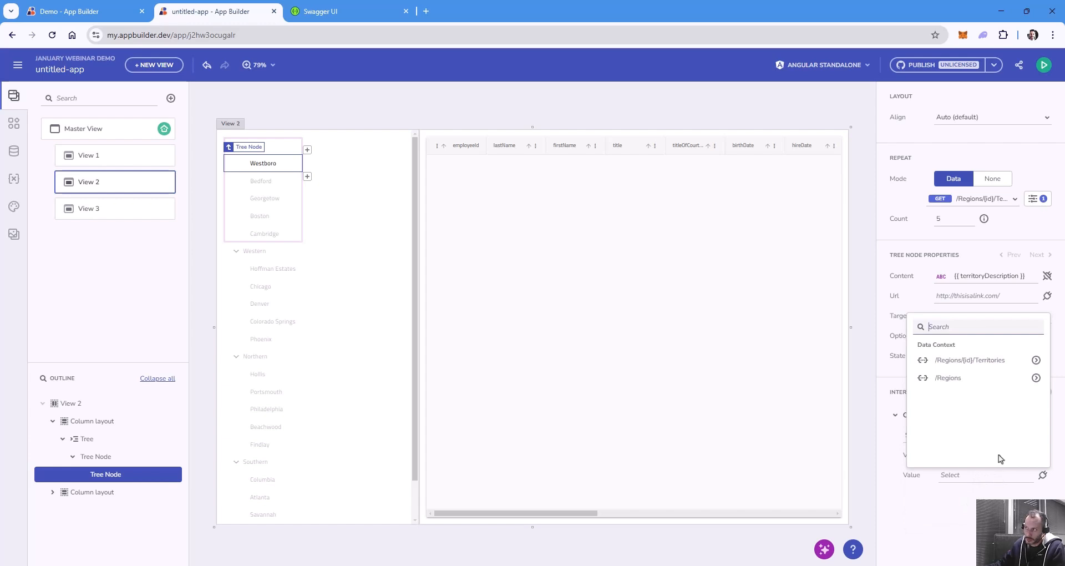
{"action": "left_click", "coordinate": [1036, 361]}
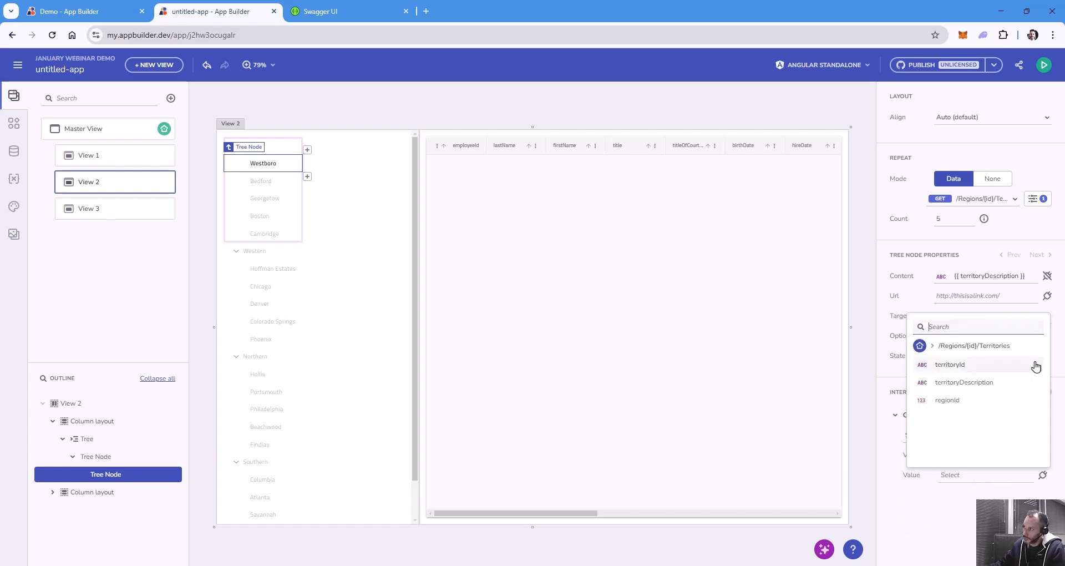
{"action": "left_click", "coordinate": [985, 366]}
Create a local string variable named TID as the variable set by the tree node's click interaction.
{"action": "left_click", "coordinate": [972, 456]}
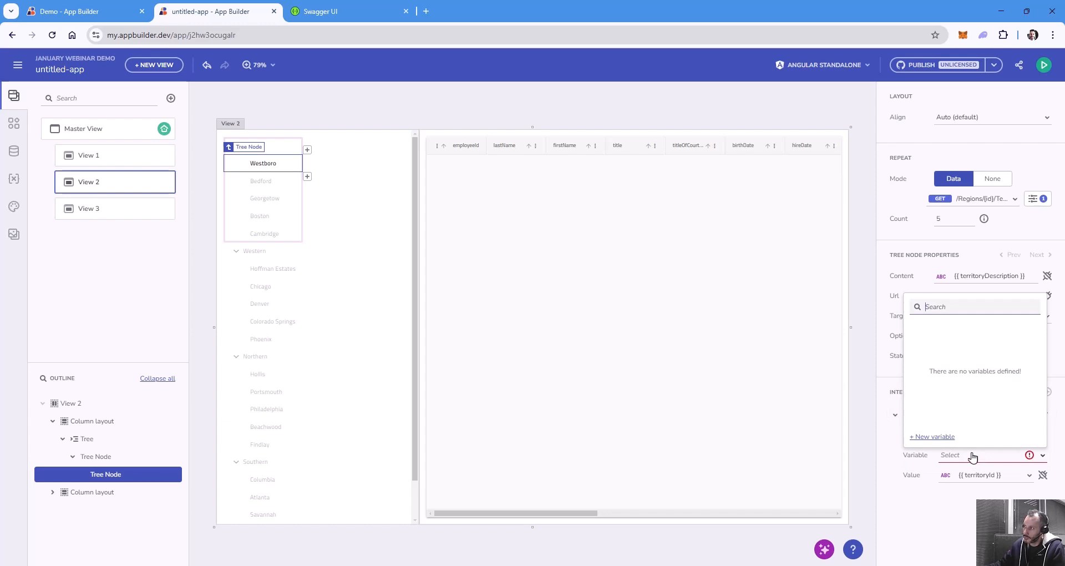
{"action": "left_click", "coordinate": [937, 437]}
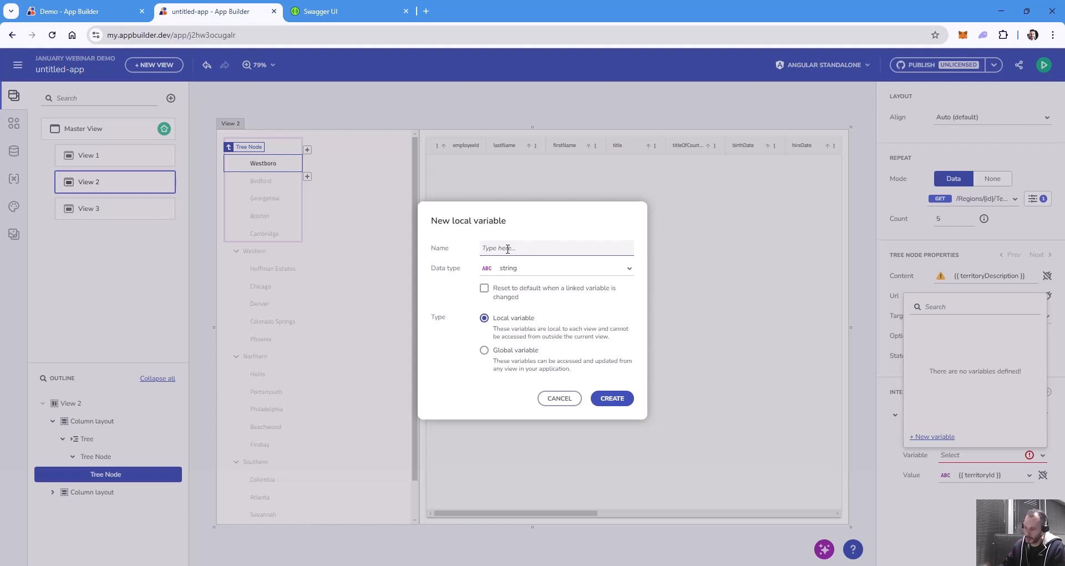
{"action": "type", "text": "TID"}
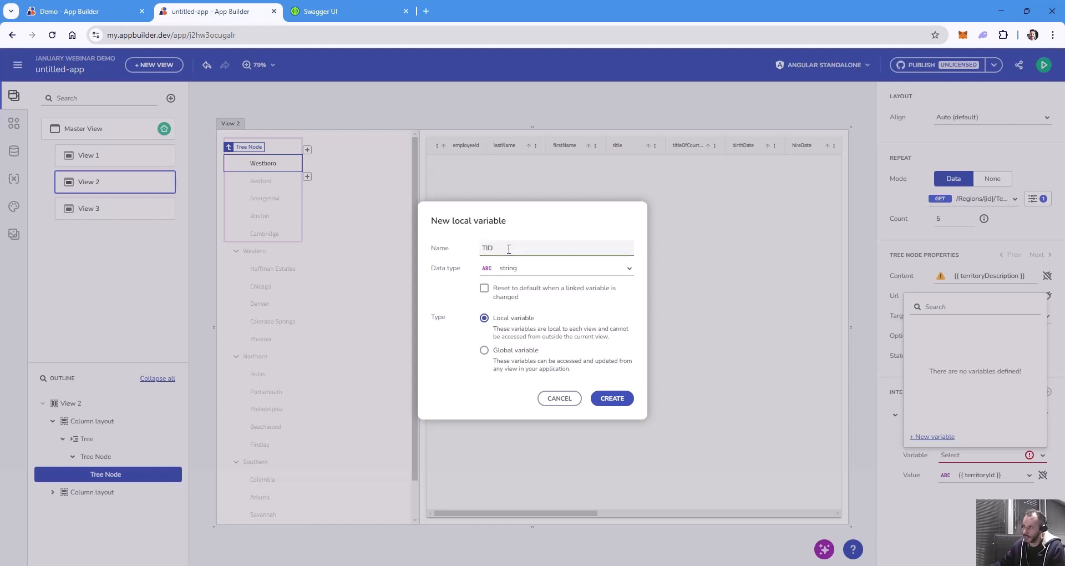
{"action": "left_click", "coordinate": [612, 398]}
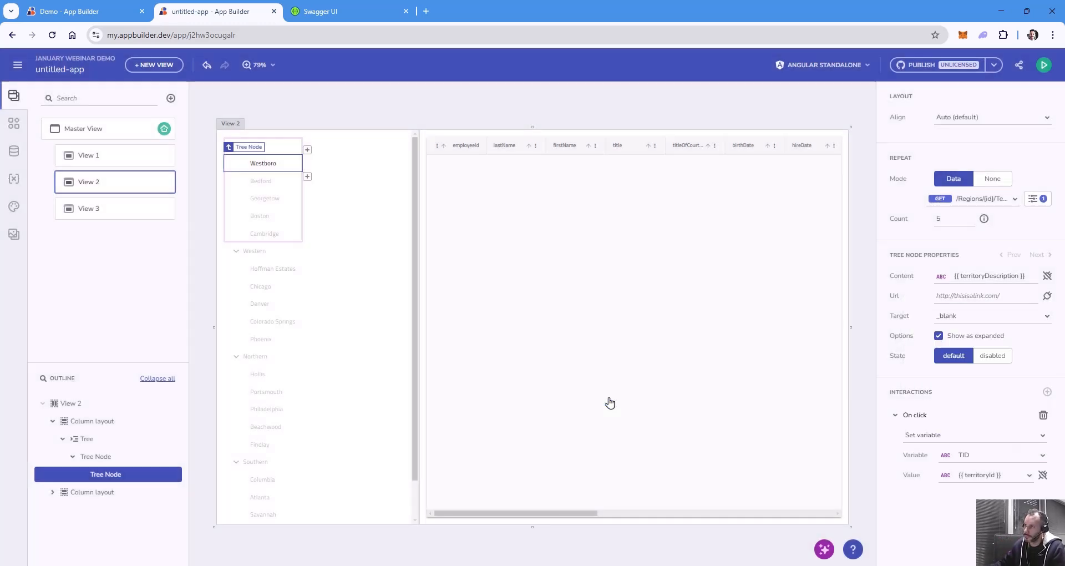
Connect the id path parameter of the grid's /Territories/{id}/Employees data to the TID variable.
{"action": "left_click", "coordinate": [654, 326]}
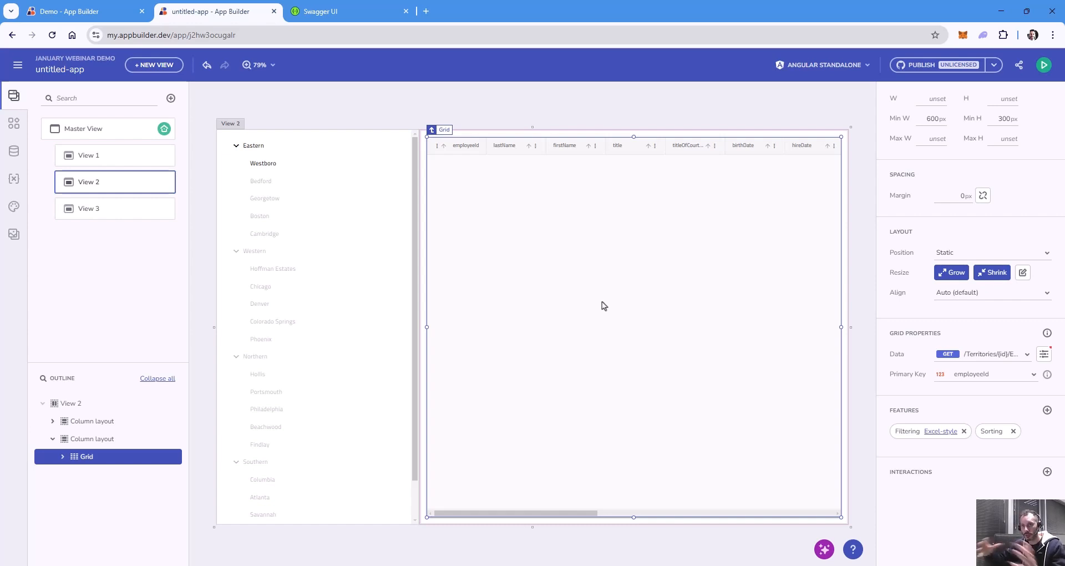
{"action": "left_click", "coordinate": [1043, 354]}
{"action": "left_click", "coordinate": [639, 292]}
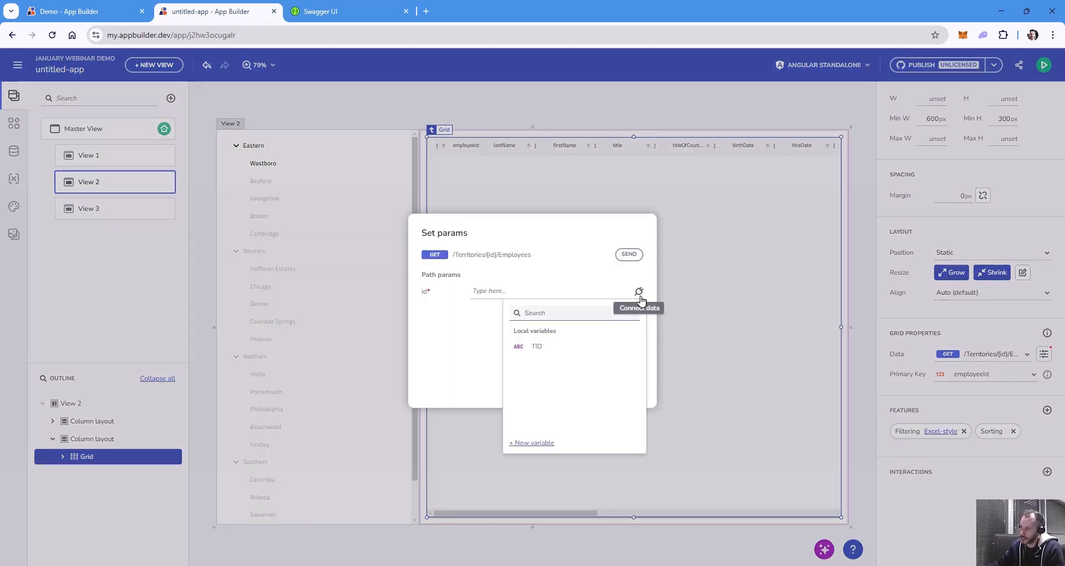
{"action": "left_click", "coordinate": [556, 353]}
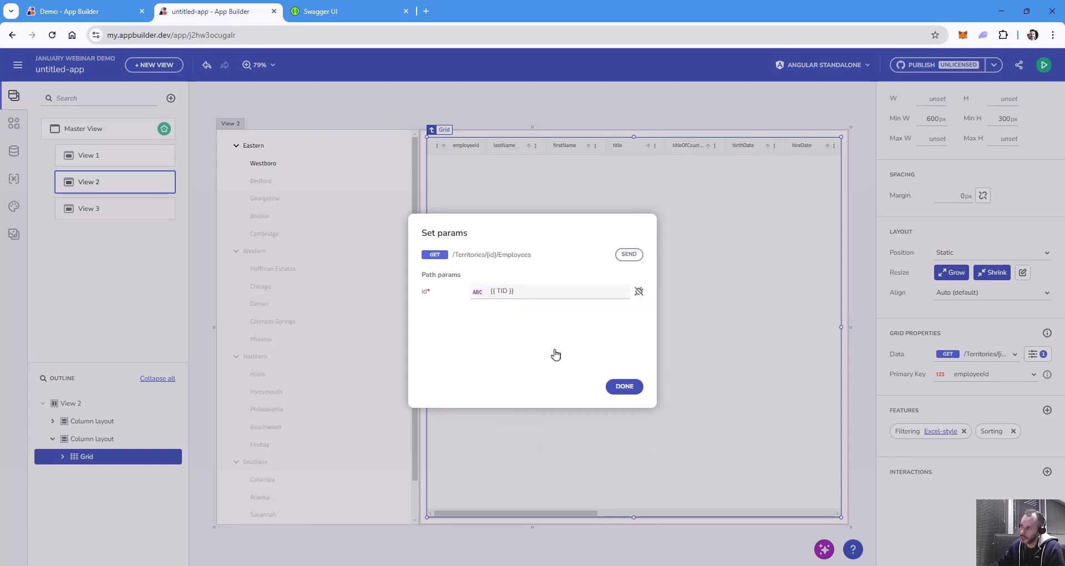
{"action": "left_click", "coordinate": [624, 387]}
Preview the app, test the employees grid by selecting Boston and Phoenix in the tree, and return to editing.
{"action": "left_click", "coordinate": [1044, 65]}
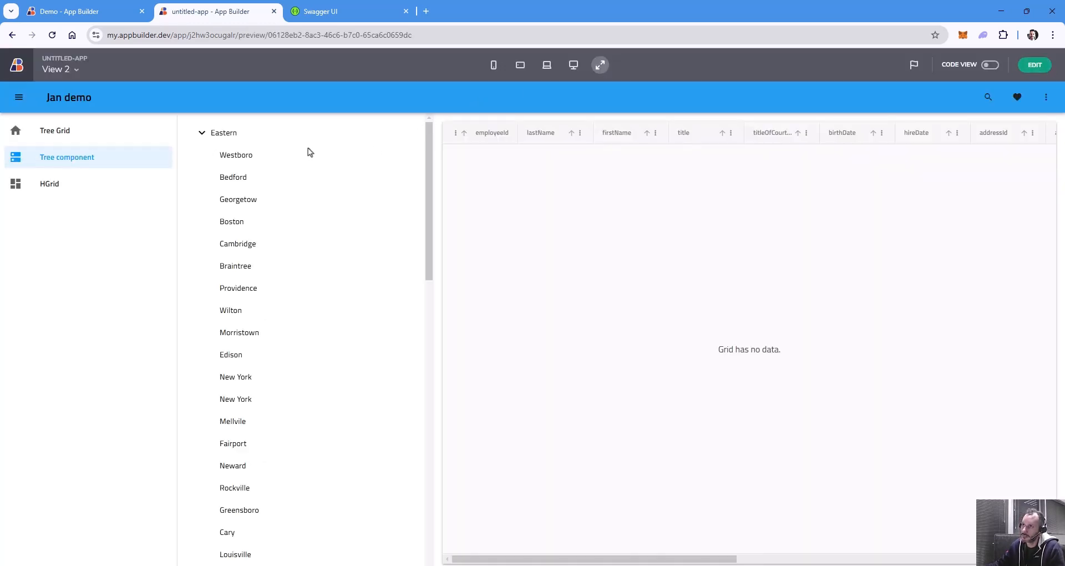
{"action": "left_click", "coordinate": [237, 224]}
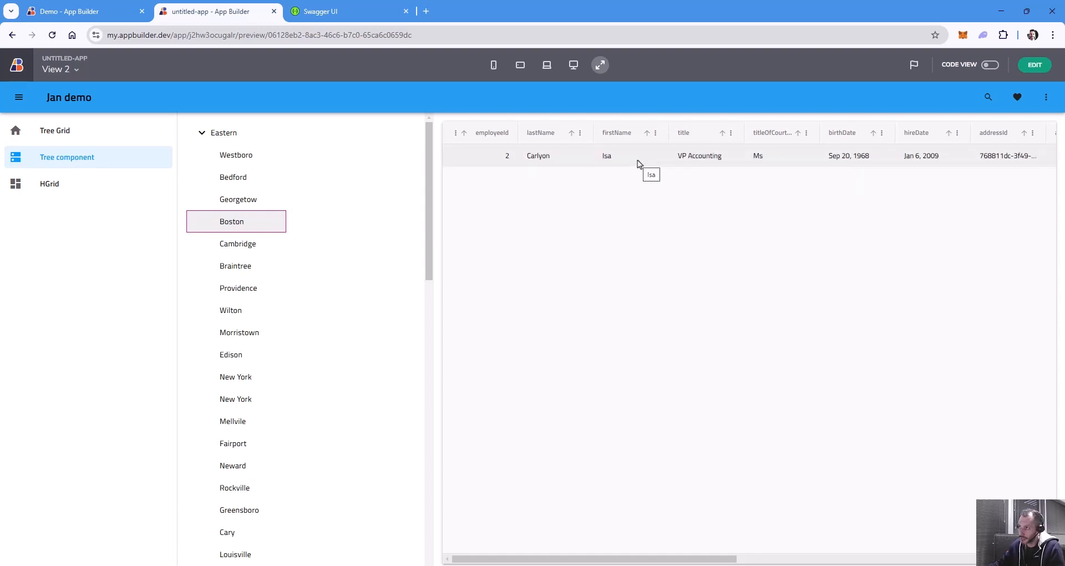
{"action": "scroll", "coordinate": [302, 294], "scroll_direction": "down", "scroll_amount": 5}
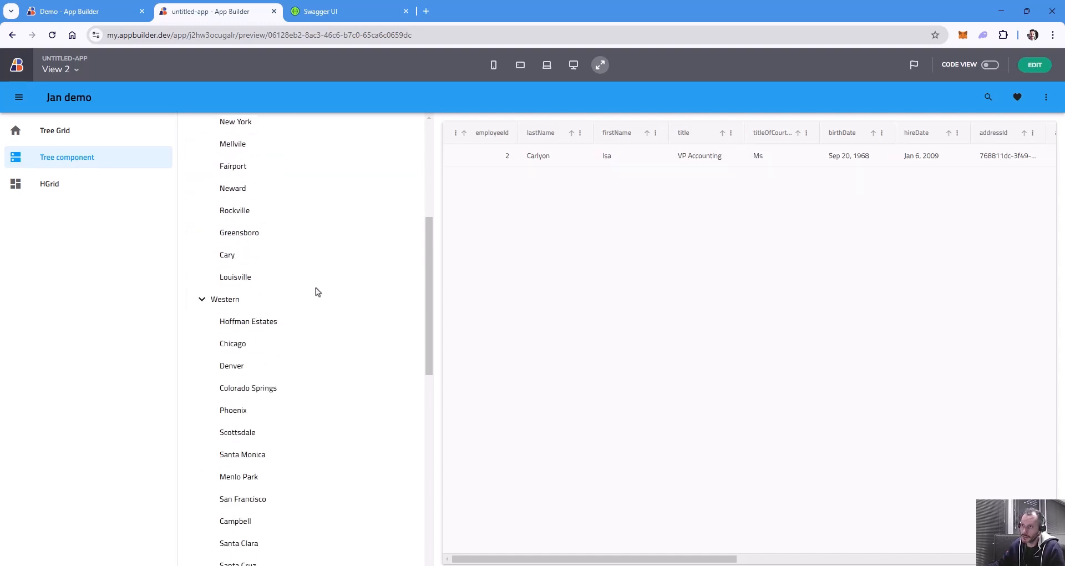
{"action": "scroll", "coordinate": [300, 311], "scroll_direction": "down", "scroll_amount": 2}
{"action": "left_click", "coordinate": [249, 306]}
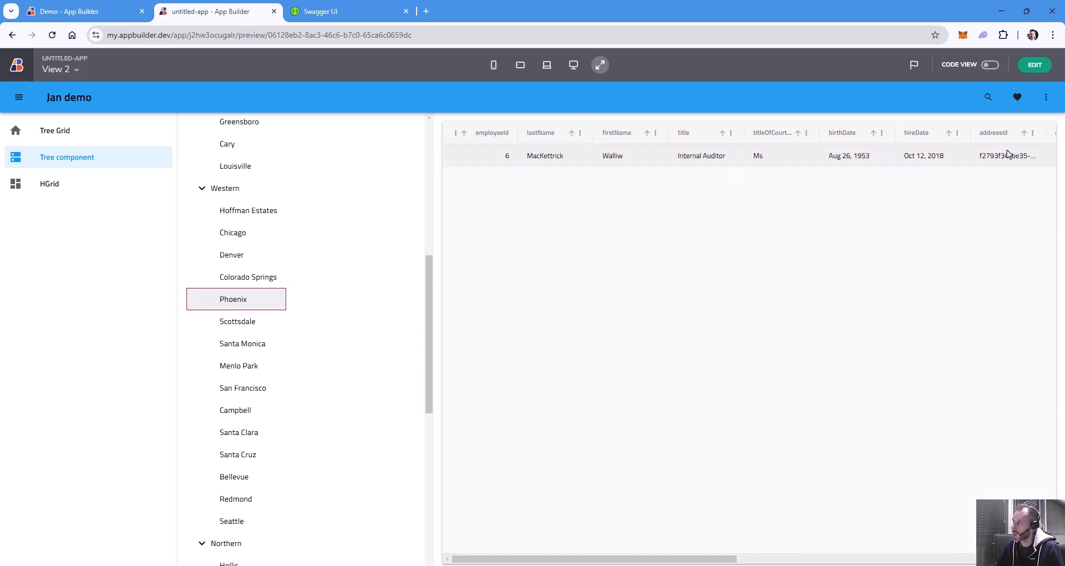
{"action": "left_click", "coordinate": [1033, 67]}
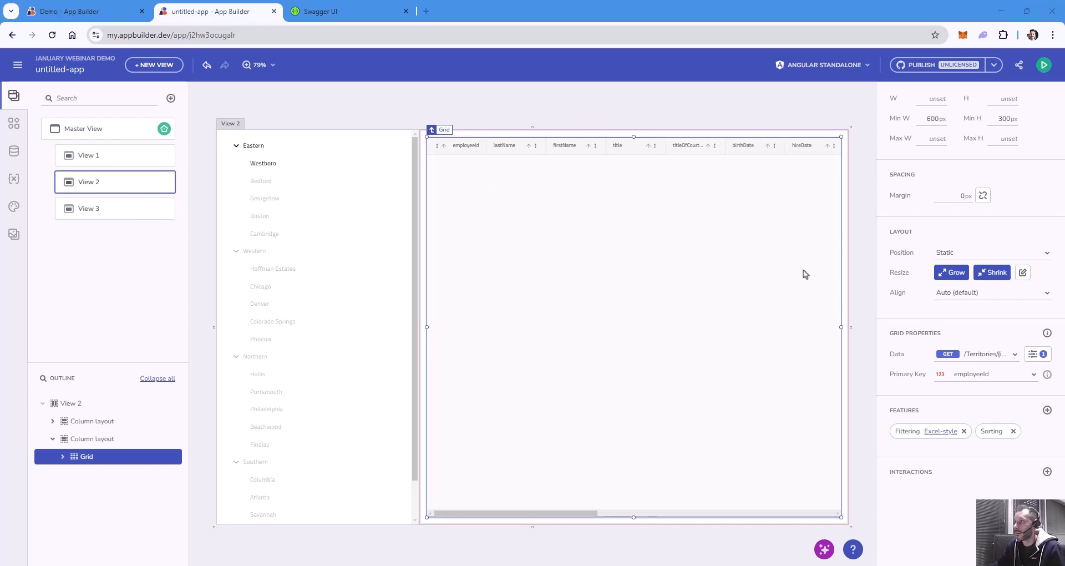
Open View 3 and apply a two-row layout to it.
{"action": "left_click", "coordinate": [103, 129]}
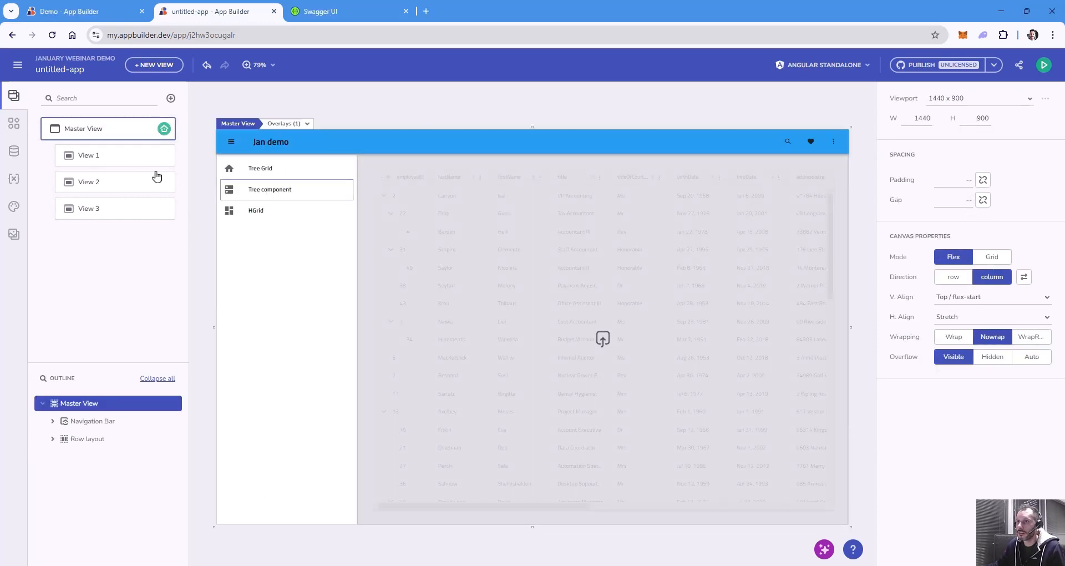
{"action": "left_click", "coordinate": [122, 209]}
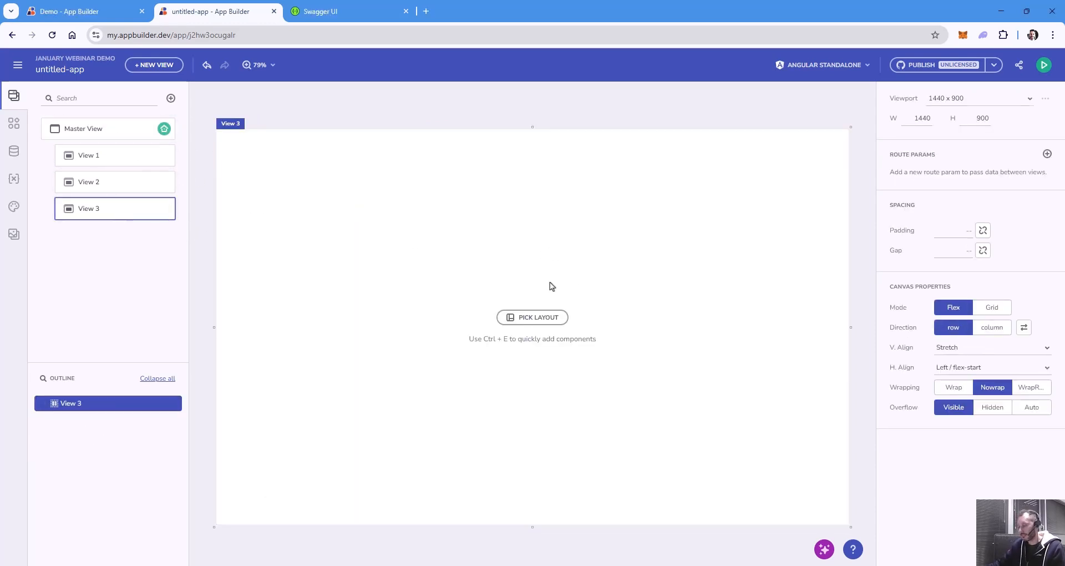
{"action": "left_click", "coordinate": [534, 317]}
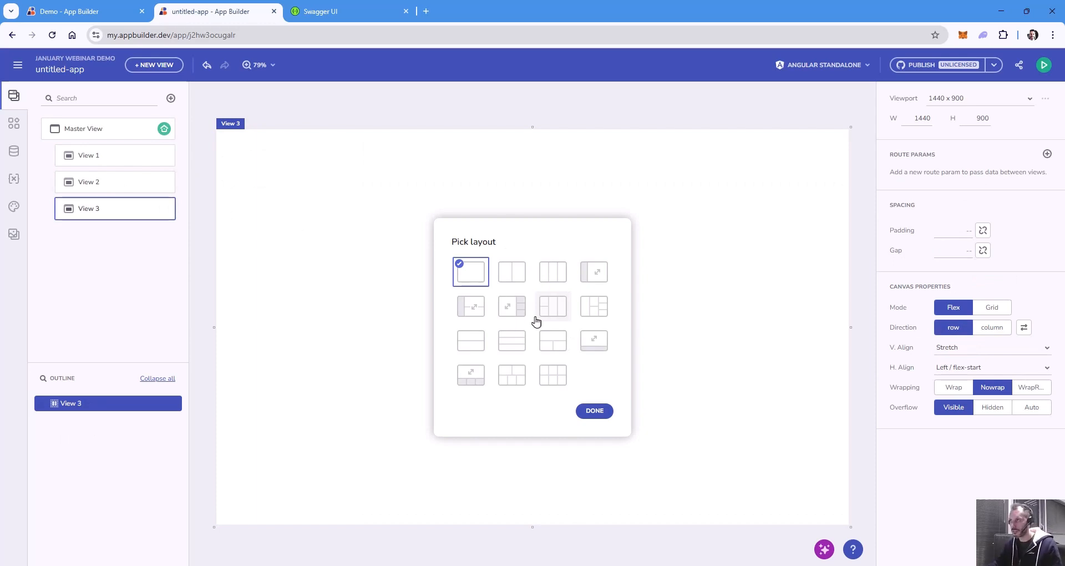
{"action": "left_click", "coordinate": [471, 344]}
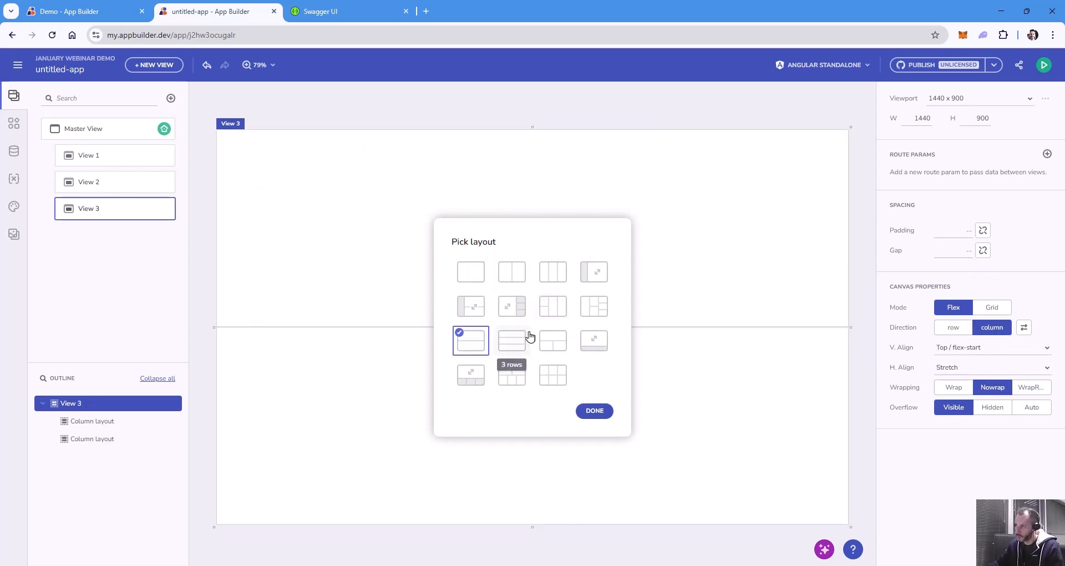
{"action": "left_click", "coordinate": [604, 413]}
Add a Hierarchical Grid component to the upper column layout of View 3, searching for "hie".
{"action": "left_click", "coordinate": [564, 236]}
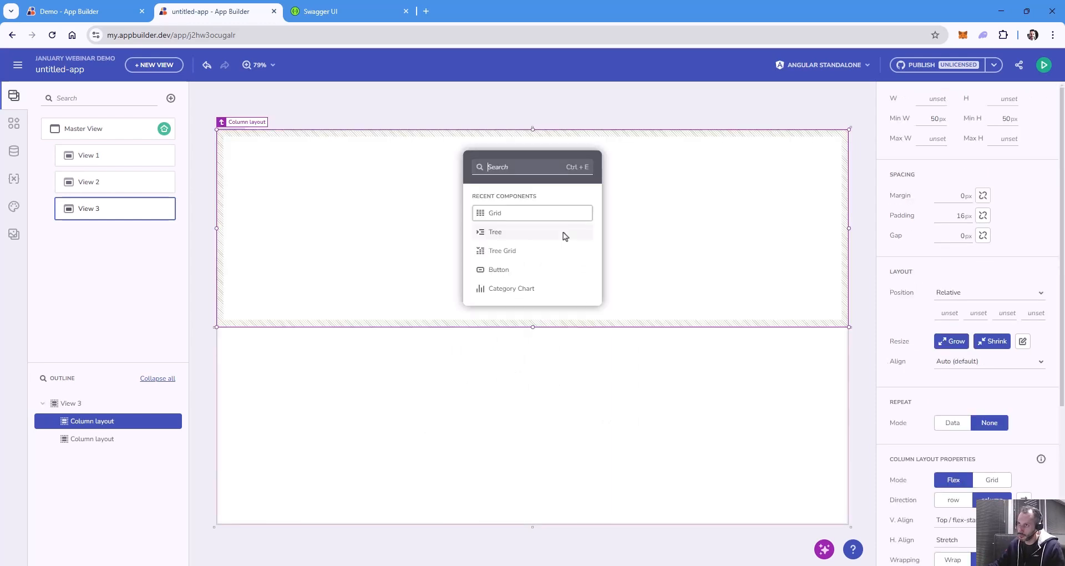
{"action": "type", "text": "hie"}
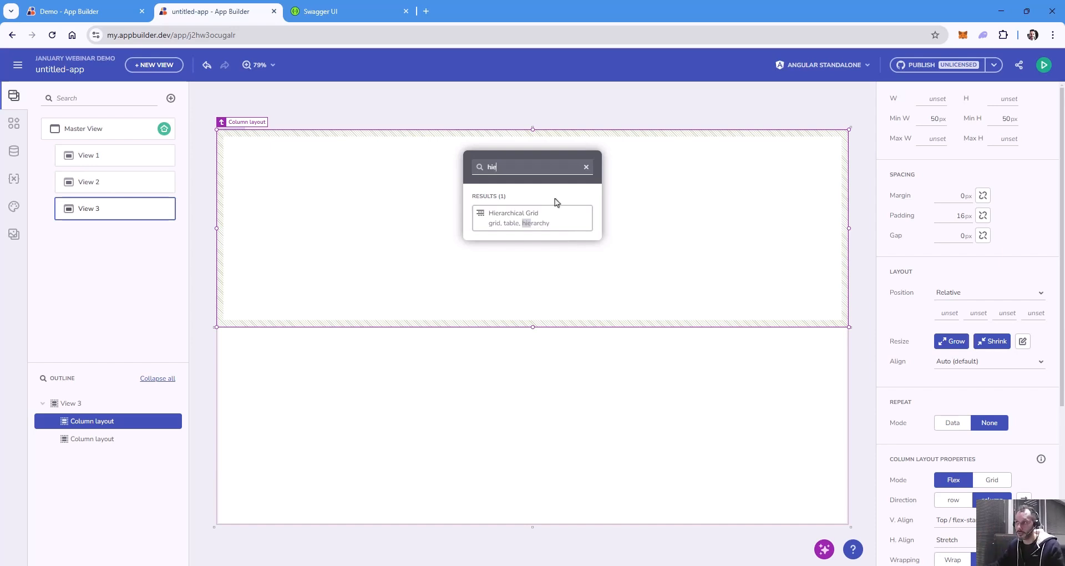
{"action": "left_click", "coordinate": [545, 221]}
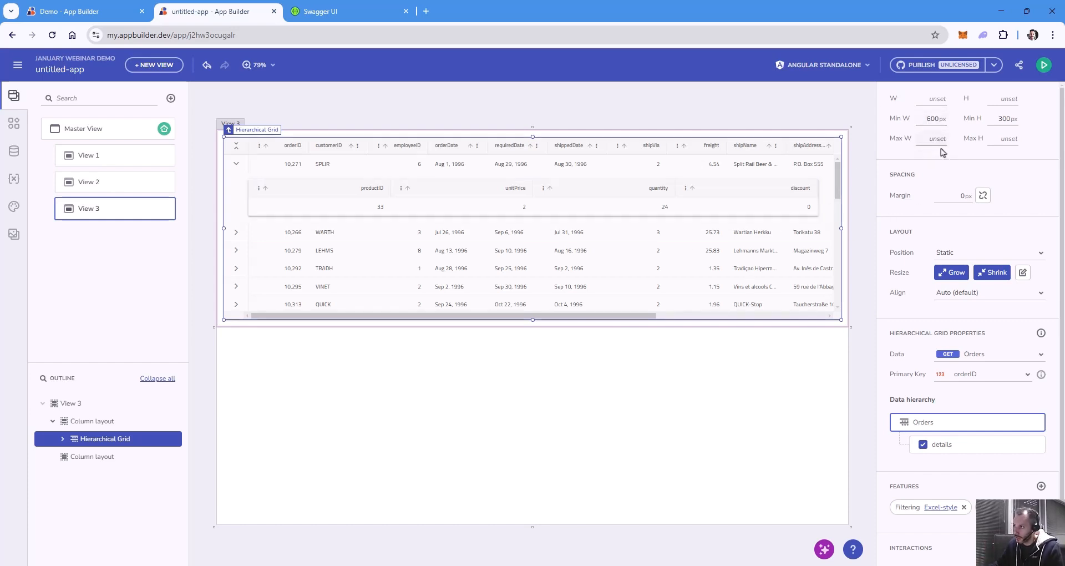
Review the features that can be added to the hierarchical grid without adding any.
{"action": "scroll", "coordinate": [966, 200], "scroll_direction": "down", "scroll_amount": 1}
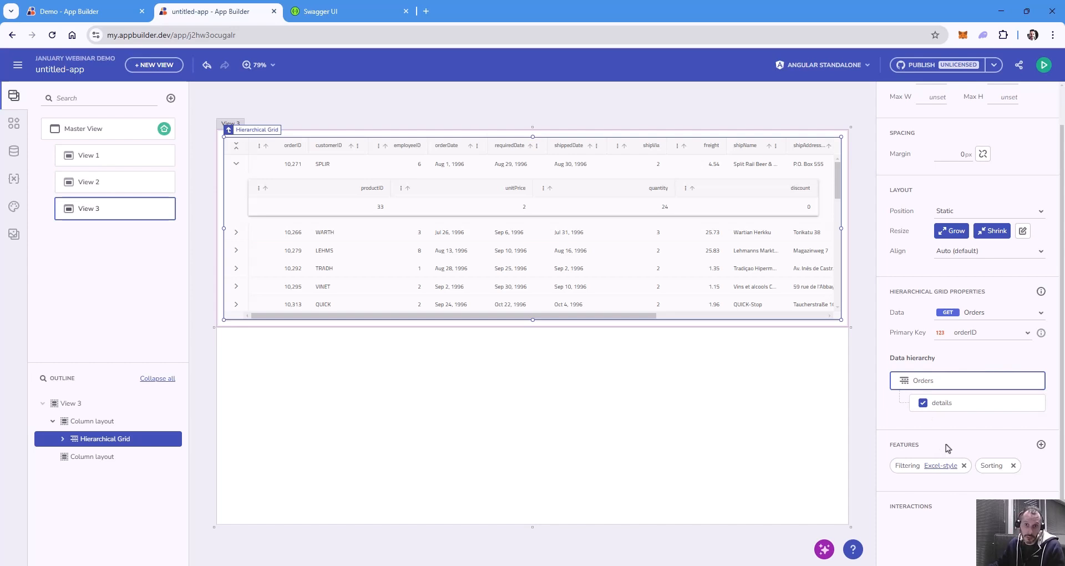
{"action": "left_click", "coordinate": [1041, 446]}
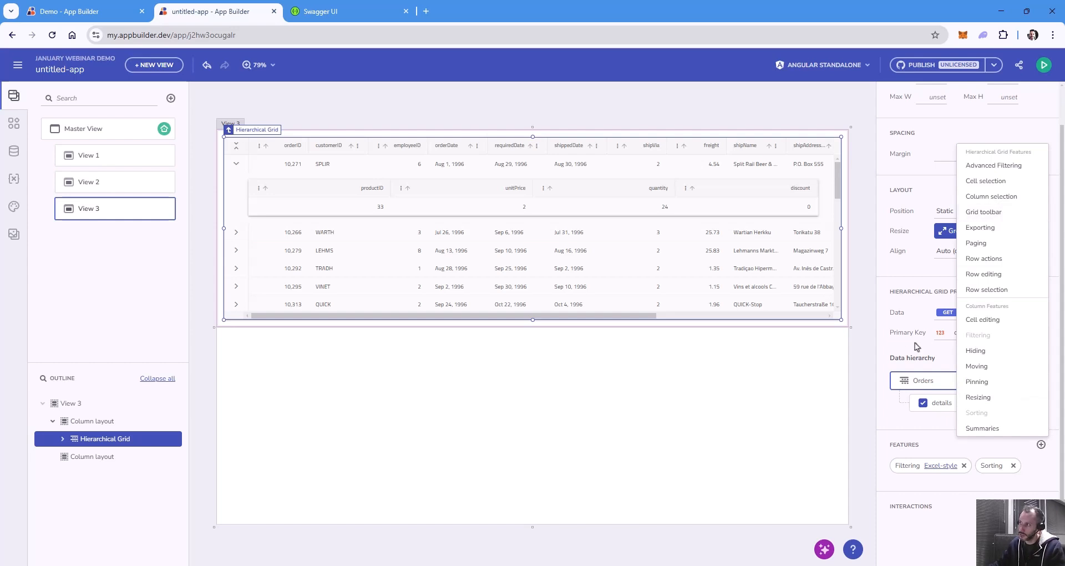
{"action": "left_click", "coordinate": [886, 351]}
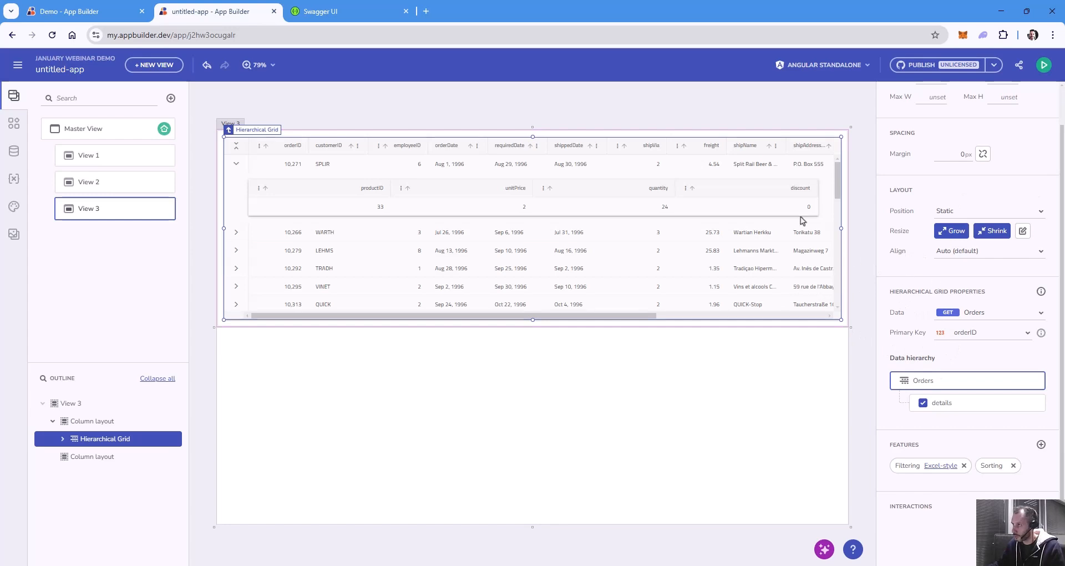
Switch to the Swagger UI page and search it for "with" to locate the Customers endpoints containing nested data.
{"action": "left_click", "coordinate": [339, 11]}
{"action": "type", "text": "ith"}
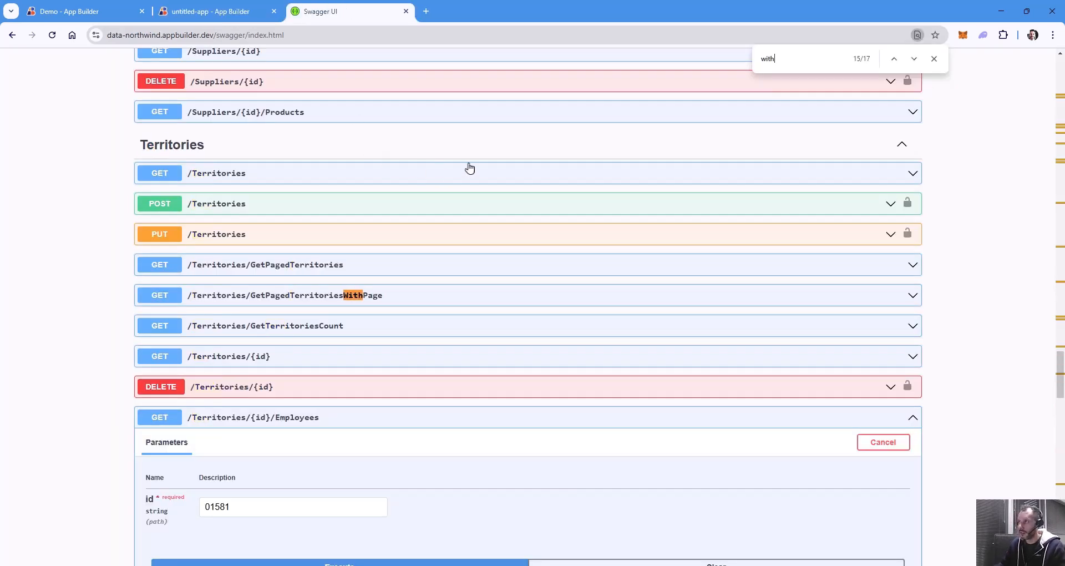
{"action": "key", "text": "shift+Return"}
{"action": "scroll", "coordinate": [533, 221], "scroll_direction": "up", "scroll_amount": 20}
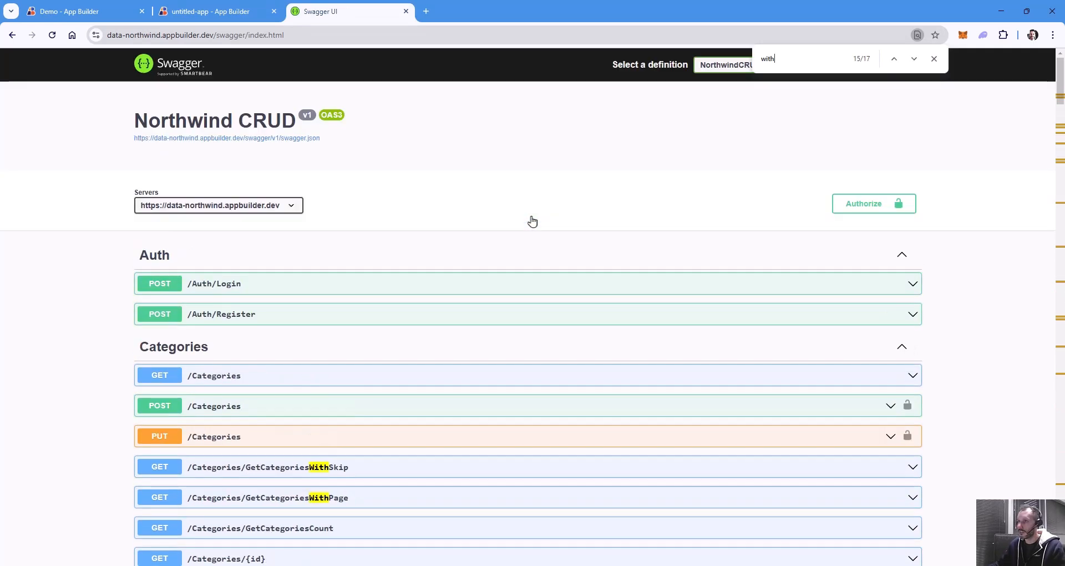
{"action": "scroll", "coordinate": [546, 330], "scroll_direction": "down", "scroll_amount": 10}
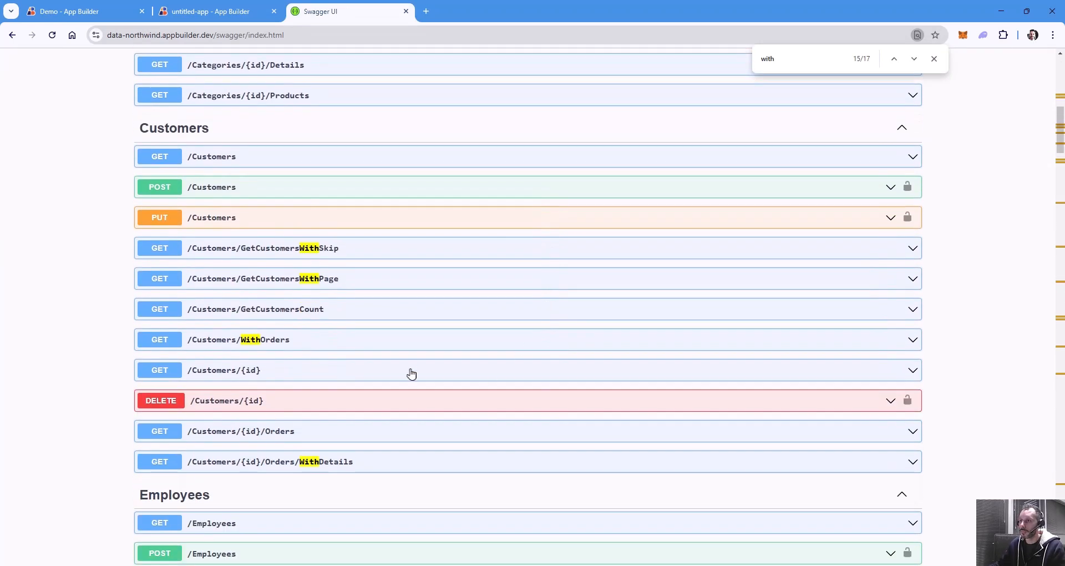
Expand the GET /Customers/WithOrders endpoint and execute a trial request.
{"action": "left_click", "coordinate": [393, 343]}
{"action": "scroll", "coordinate": [331, 362], "scroll_direction": "down", "scroll_amount": 1}
{"action": "scroll", "coordinate": [590, 354], "scroll_direction": "down", "scroll_amount": 1}
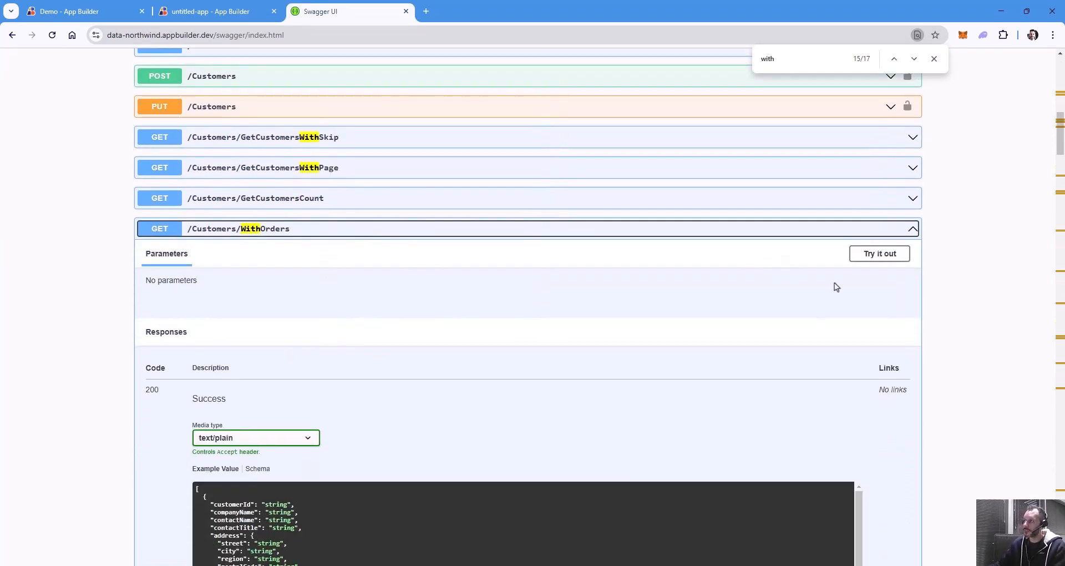
{"action": "left_click", "coordinate": [881, 255]}
{"action": "left_click", "coordinate": [623, 327]}
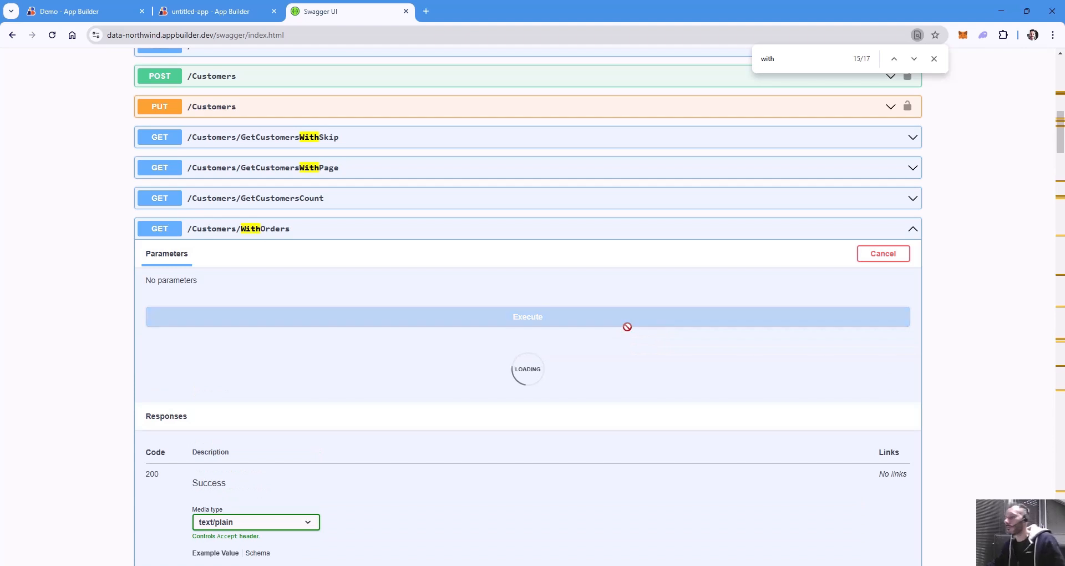
Return to the untitled-app editor and bind the Hierarchical Grid to Northwind Swagger's /Customers/WithOrders endpoint, searching for "with".
{"action": "left_click", "coordinate": [231, 17]}
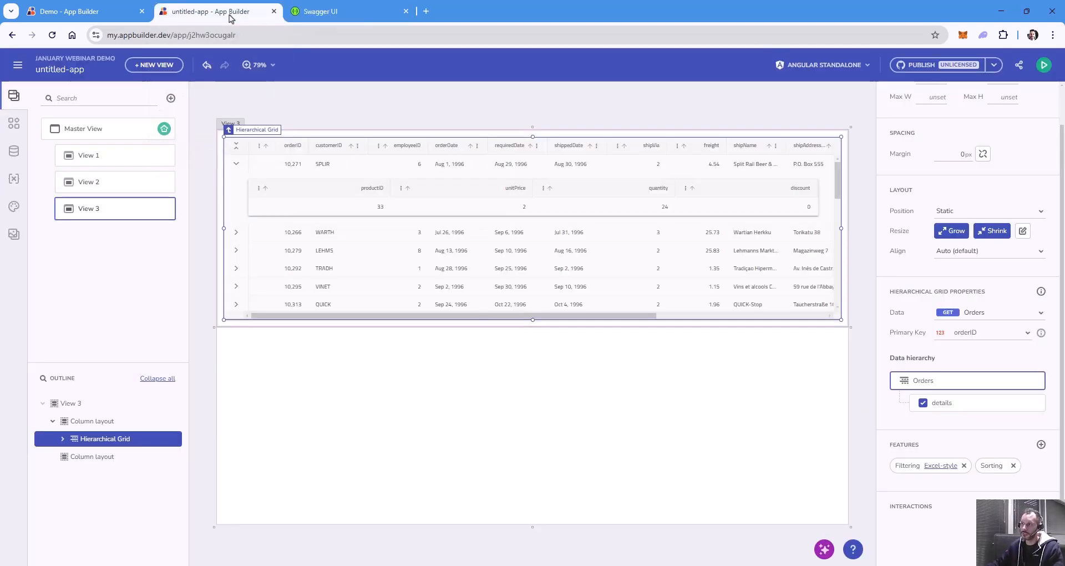
{"action": "left_click", "coordinate": [993, 313]}
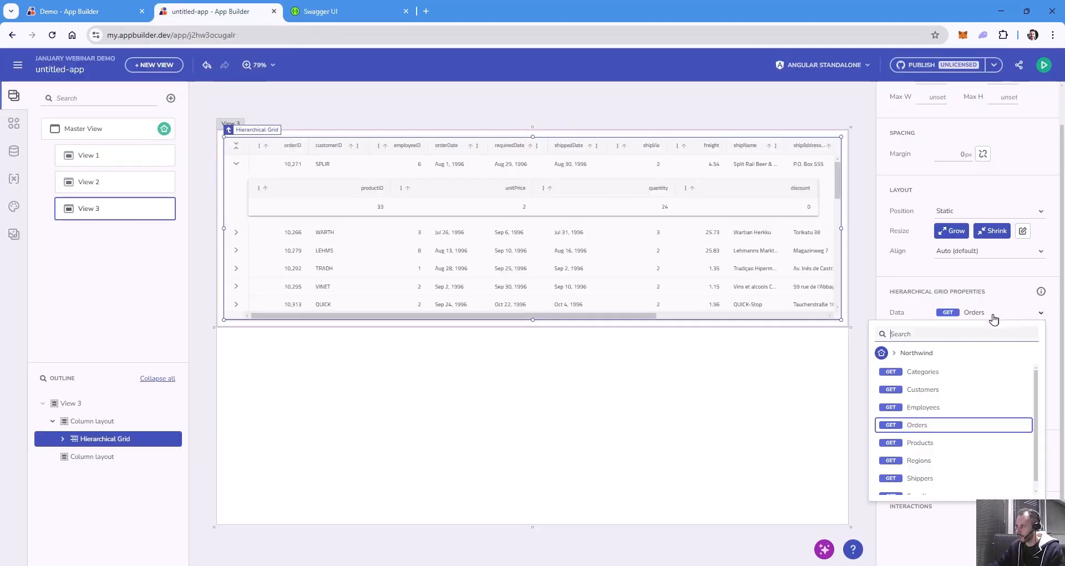
{"action": "left_click", "coordinate": [896, 353]}
{"action": "left_click", "coordinate": [936, 423]}
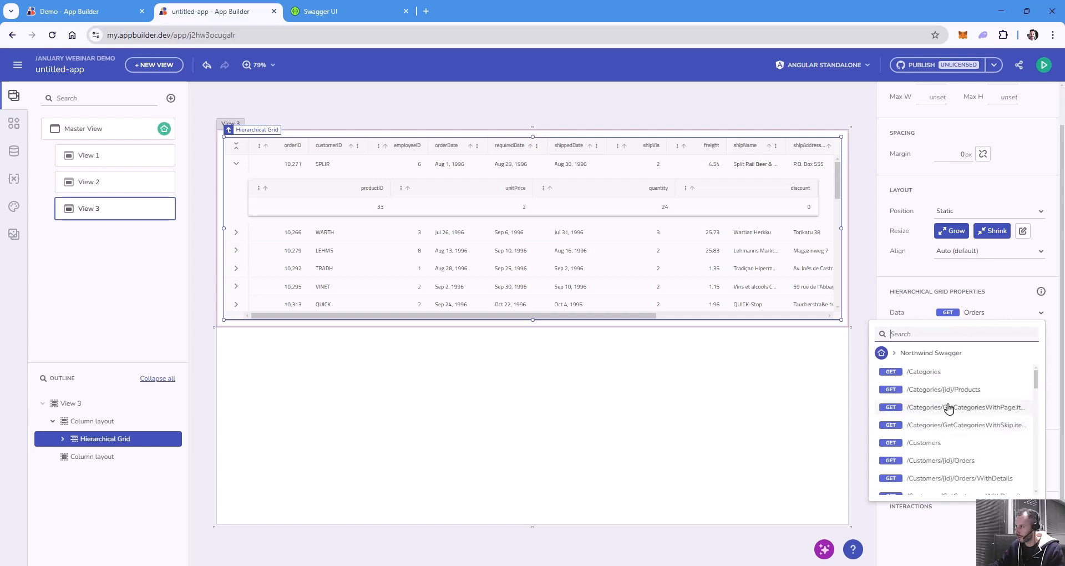
{"action": "type", "text": "with"}
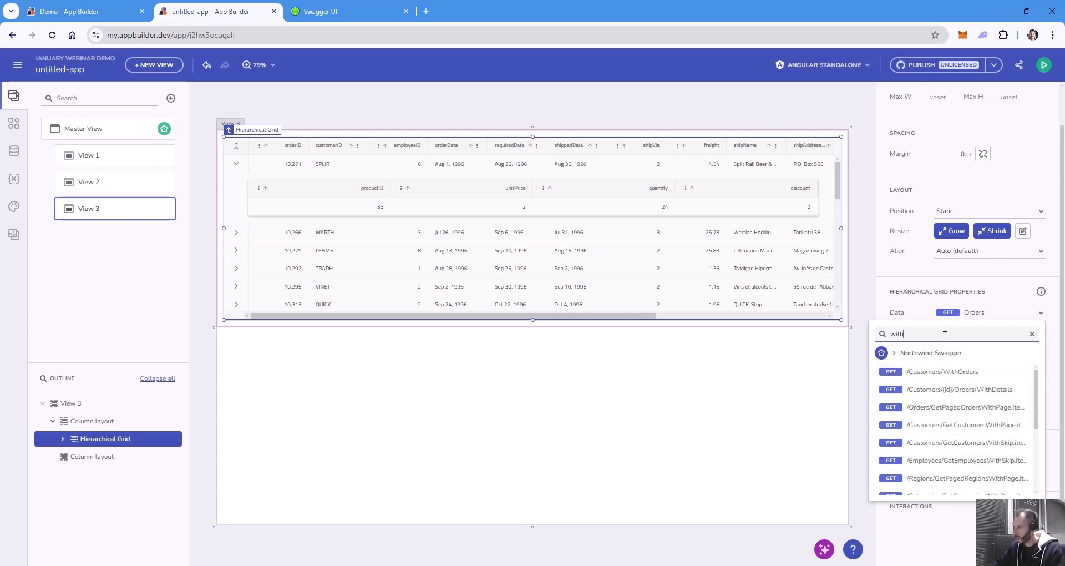
{"action": "left_click", "coordinate": [958, 373]}
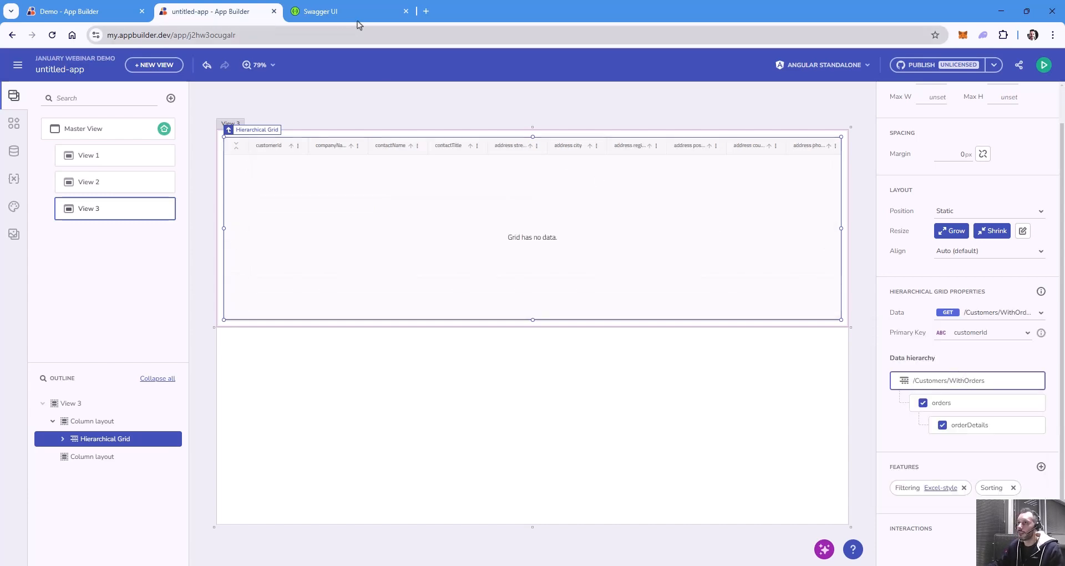
Inspect the orders and orderDetails levels of the grid's data hierarchy, ending on the root /Customers/WithOrders level.
{"action": "left_click", "coordinate": [306, 12]}
{"action": "left_click", "coordinate": [233, 12]}
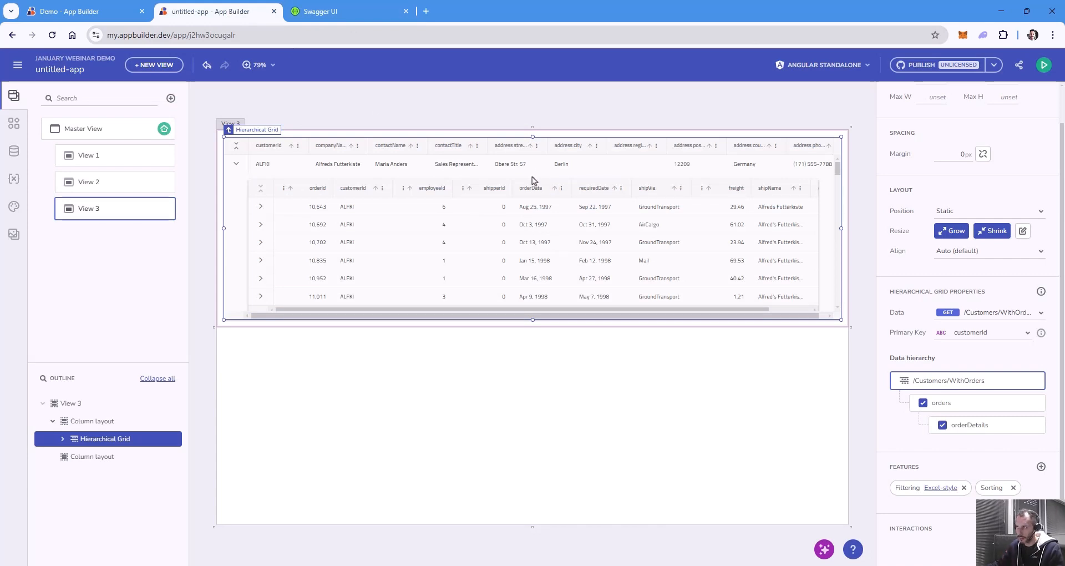
{"action": "left_click", "coordinate": [950, 403]}
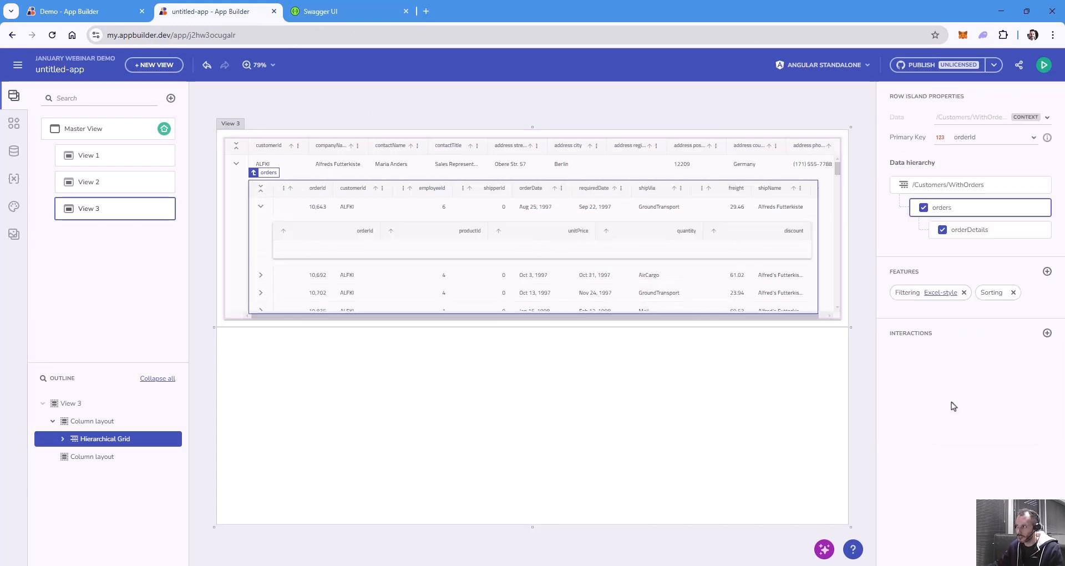
{"action": "left_click", "coordinate": [961, 233]}
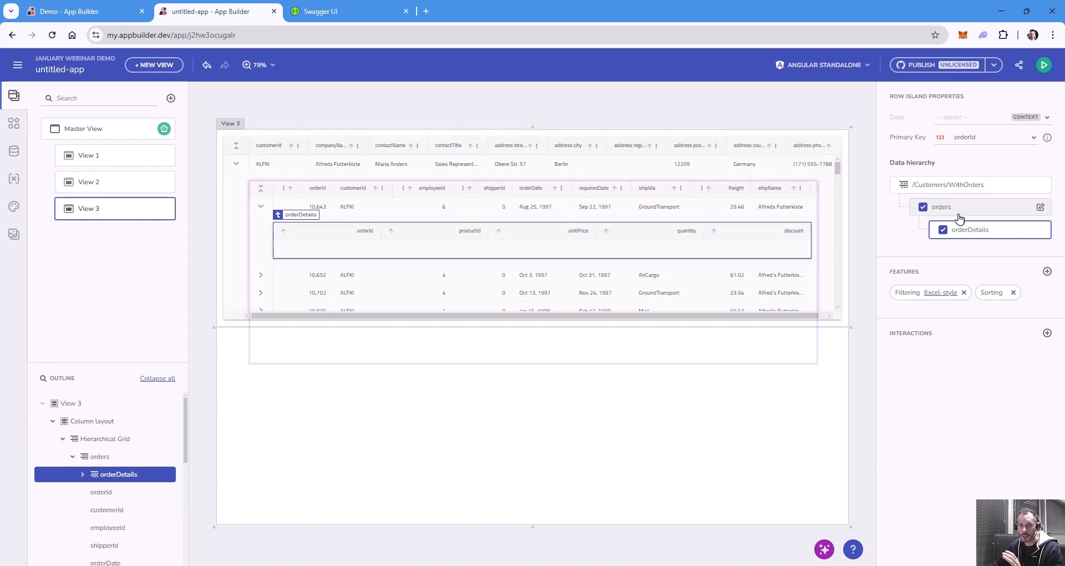
{"action": "left_click", "coordinate": [953, 188]}
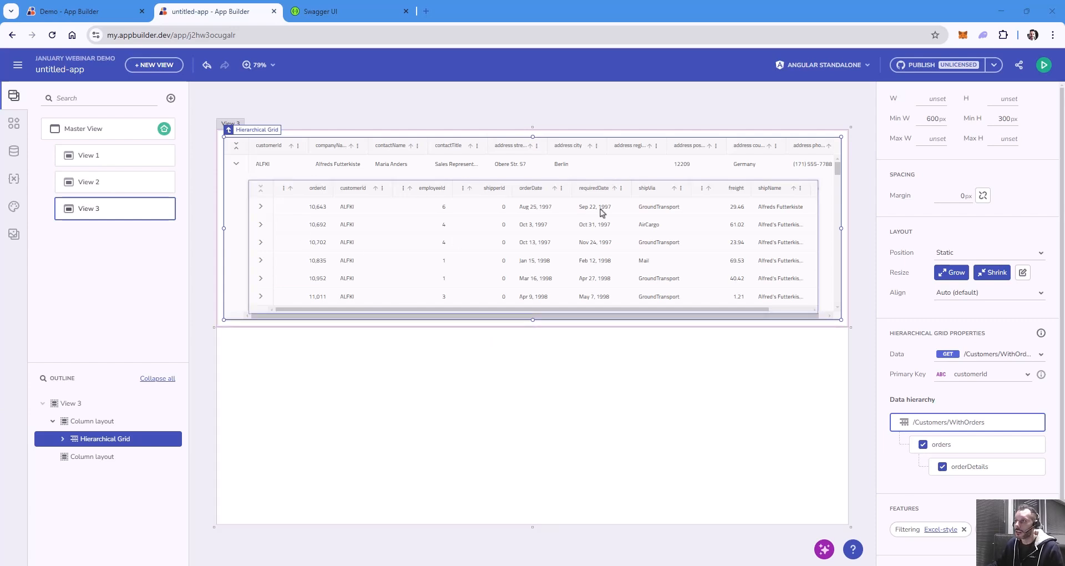
Add a Category Chart to the empty lower column layout of View 3, searching the components for "chart".
{"action": "left_click", "coordinate": [612, 365]}
{"action": "key", "text": "ctrl+e"}
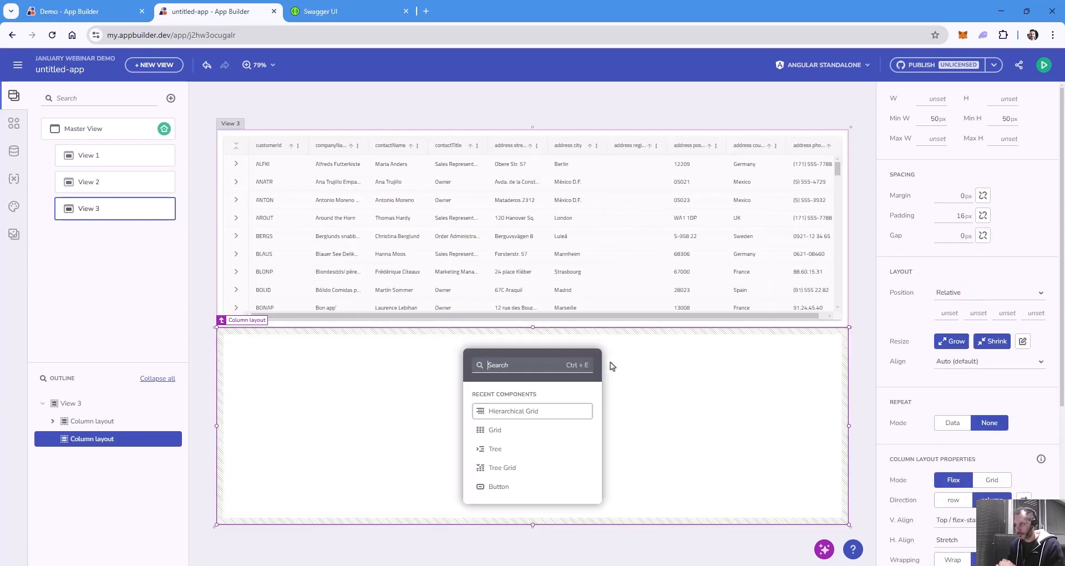
{"action": "type", "text": "chat"}
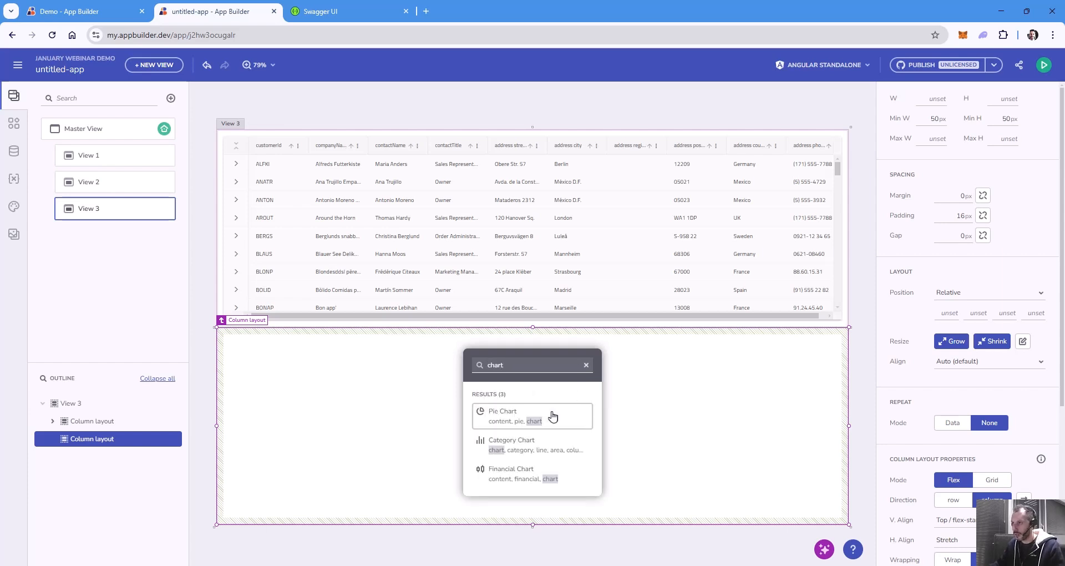
{"action": "left_click", "coordinate": [556, 441]}
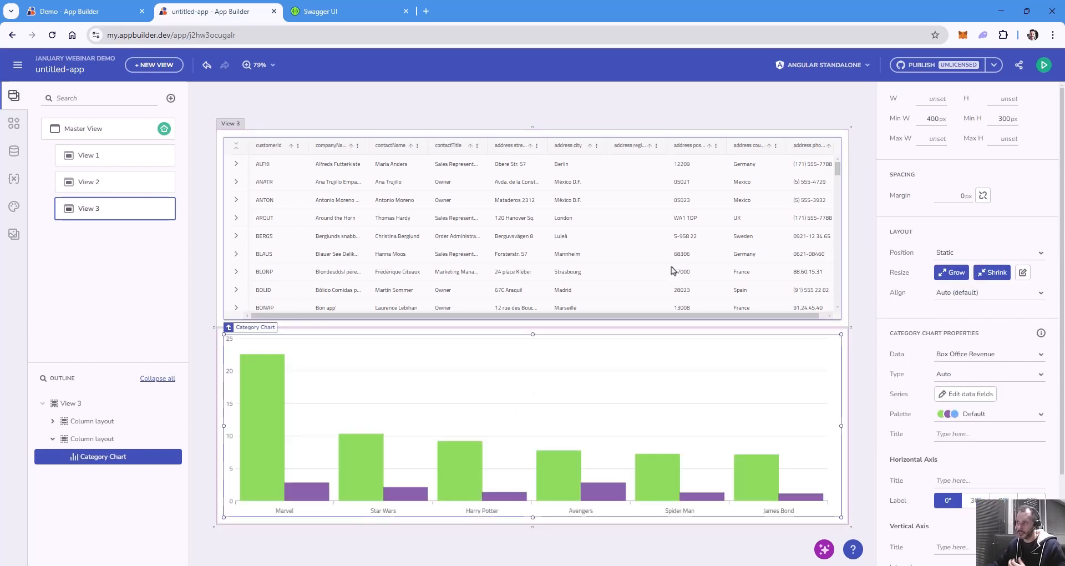
Preview the app and expand the third customer row in the hierarchical grid down to its first order's details.
{"action": "left_click", "coordinate": [1044, 65]}
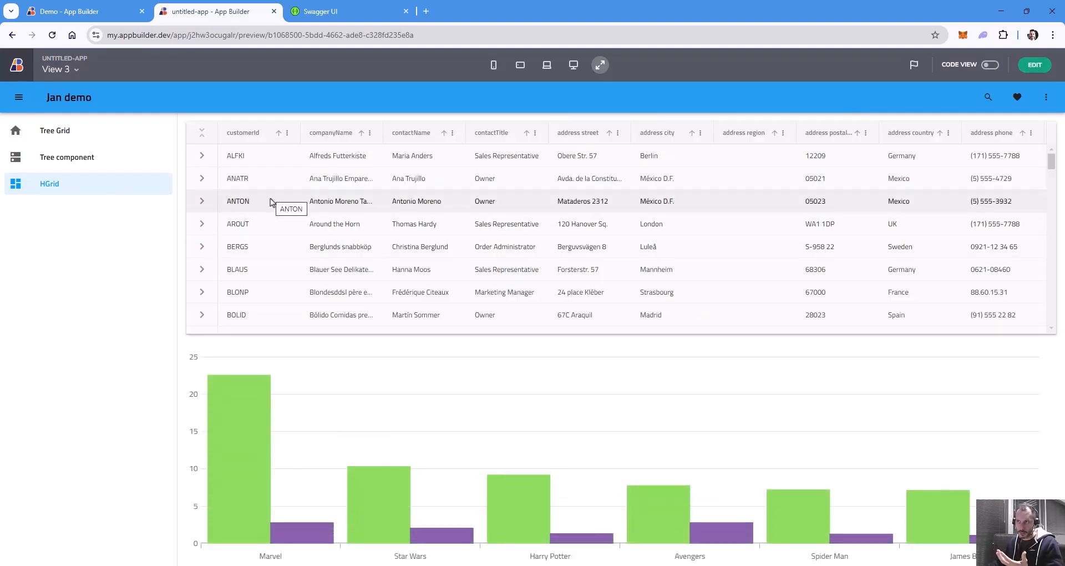
{"action": "left_click", "coordinate": [202, 158]}
{"action": "left_click", "coordinate": [202, 159]}
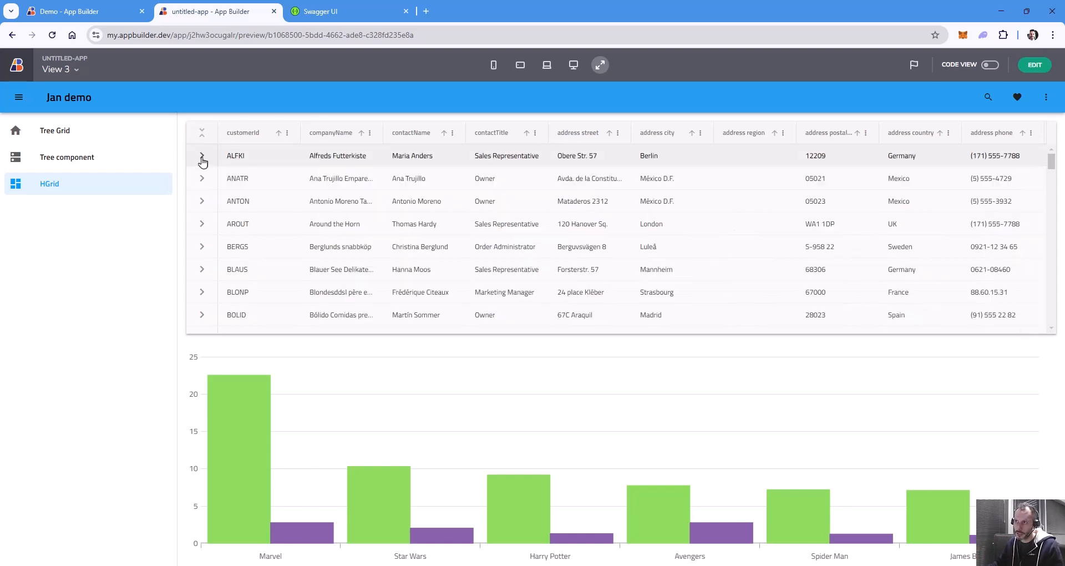
{"action": "left_click", "coordinate": [202, 179]}
{"action": "left_click", "coordinate": [202, 178]}
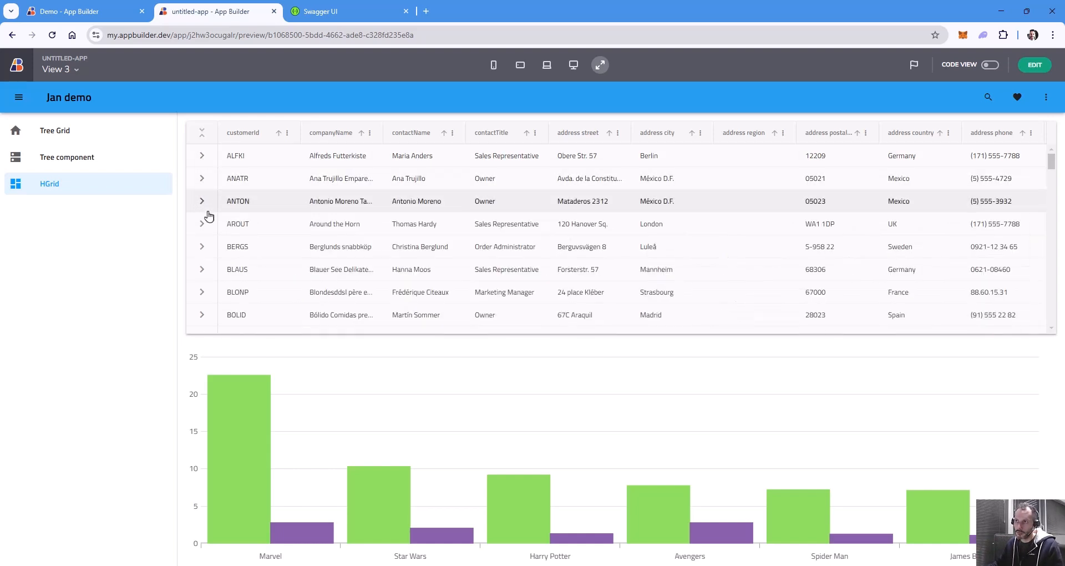
{"action": "left_click", "coordinate": [201, 201]}
{"action": "left_click", "coordinate": [233, 256]}
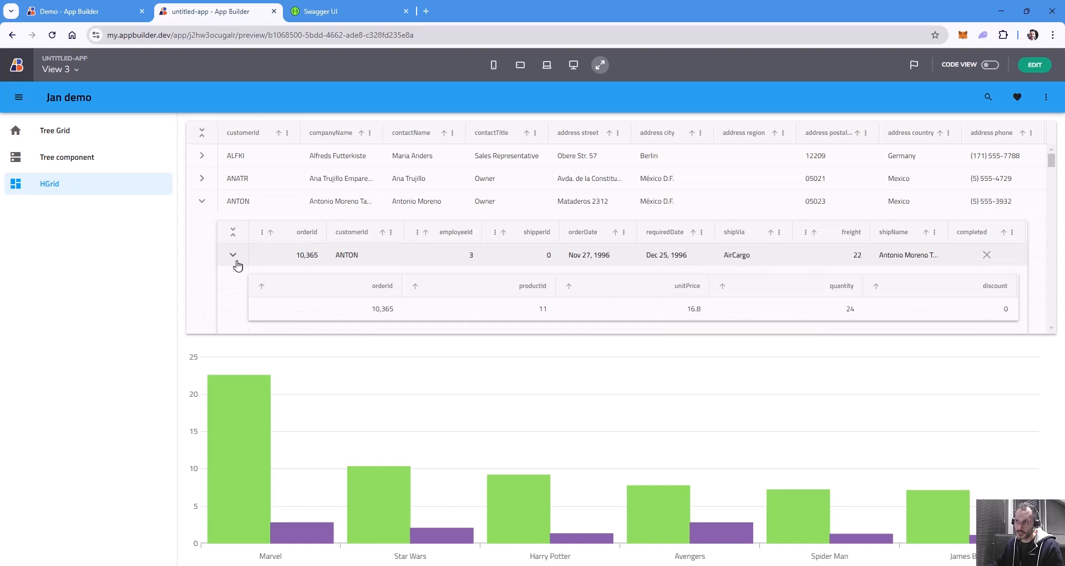
Collapse the first order, examine the nested details of the customer's fourth order, and return to the editor.
{"action": "scroll", "coordinate": [484, 276], "scroll_direction": "down", "scroll_amount": 1}
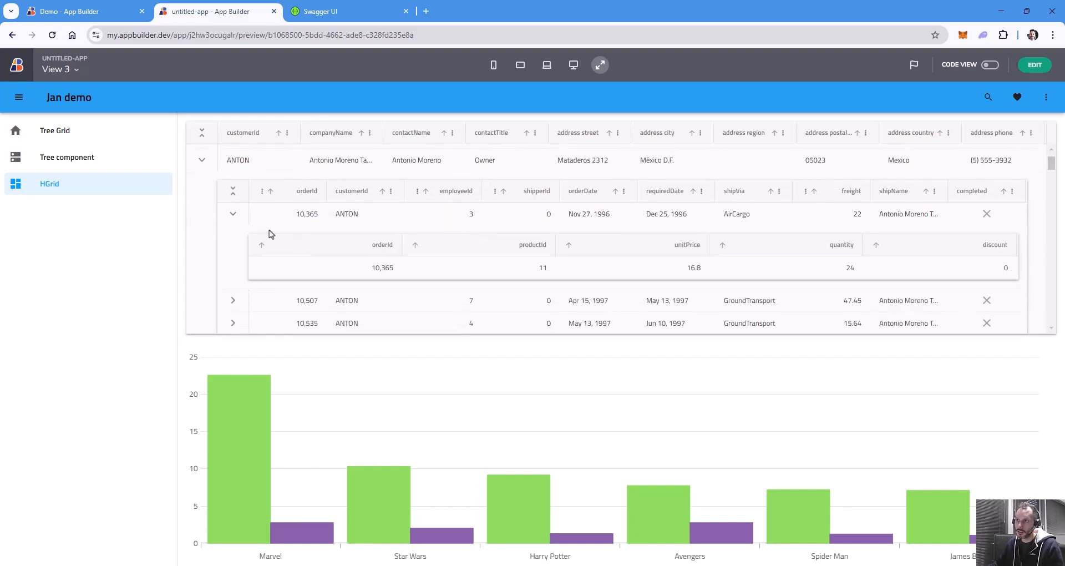
{"action": "left_click", "coordinate": [235, 218]}
{"action": "scroll", "coordinate": [244, 275], "scroll_direction": "down", "scroll_amount": 1}
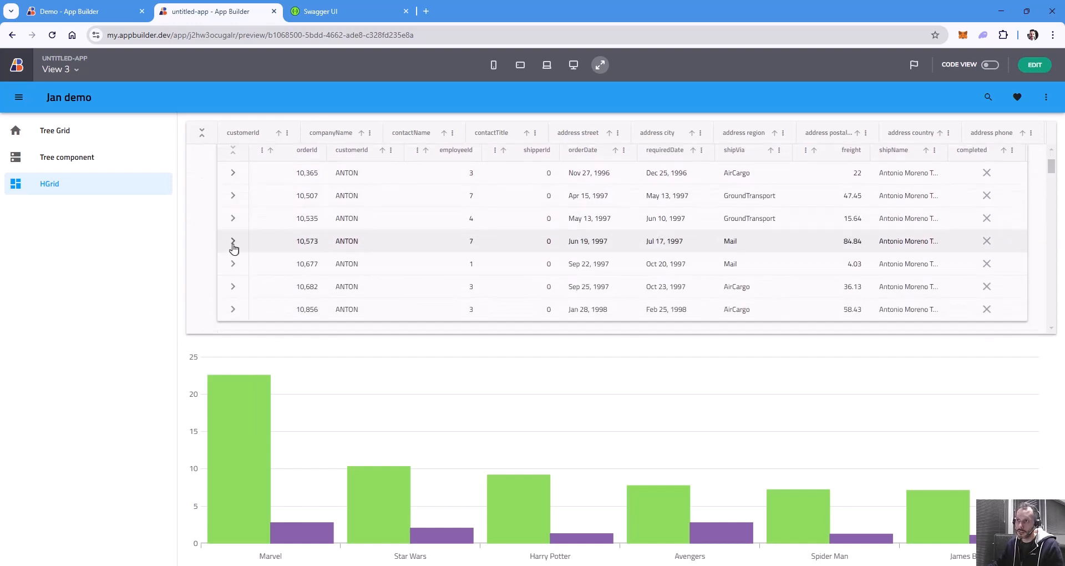
{"action": "left_click", "coordinate": [233, 240]}
{"action": "scroll", "coordinate": [526, 272], "scroll_direction": "down", "scroll_amount": 2}
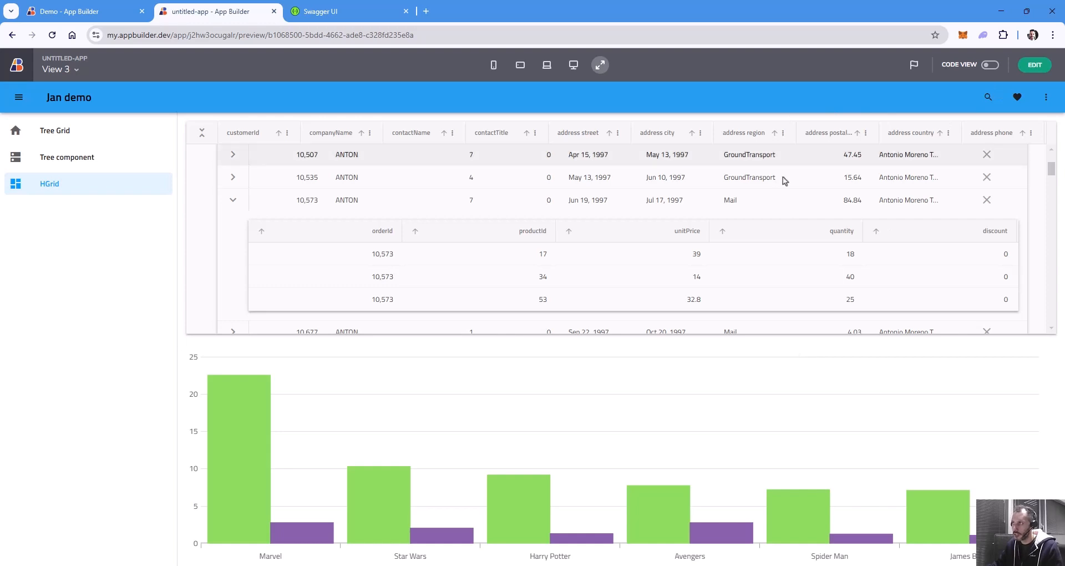
{"action": "left_click", "coordinate": [1042, 71]}
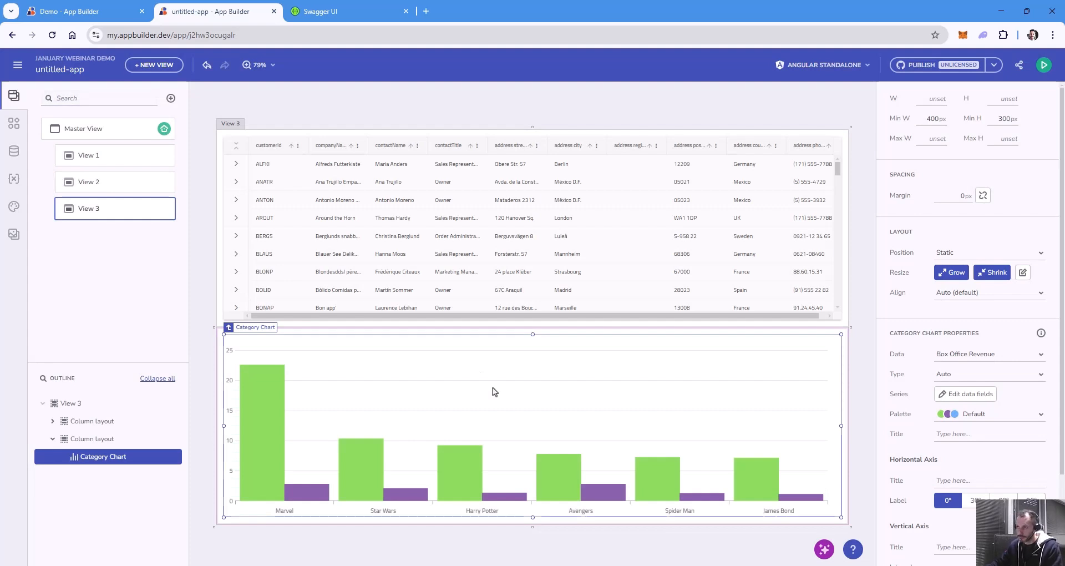
Add a Row selection changed interaction to the Hierarchical Grid.
{"action": "left_click", "coordinate": [442, 265]}
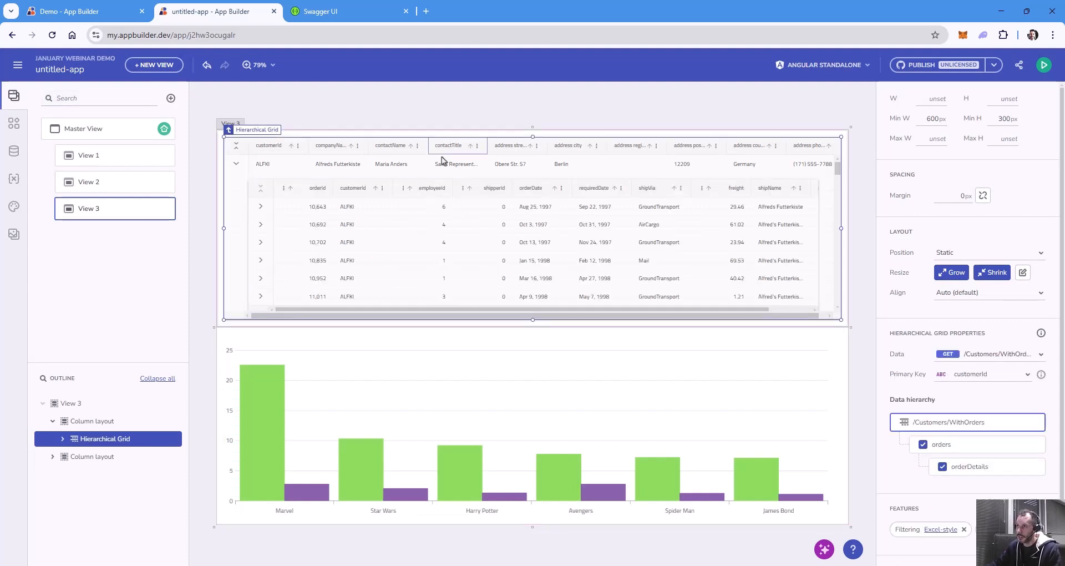
{"action": "scroll", "coordinate": [987, 429], "scroll_direction": "down", "scroll_amount": 2}
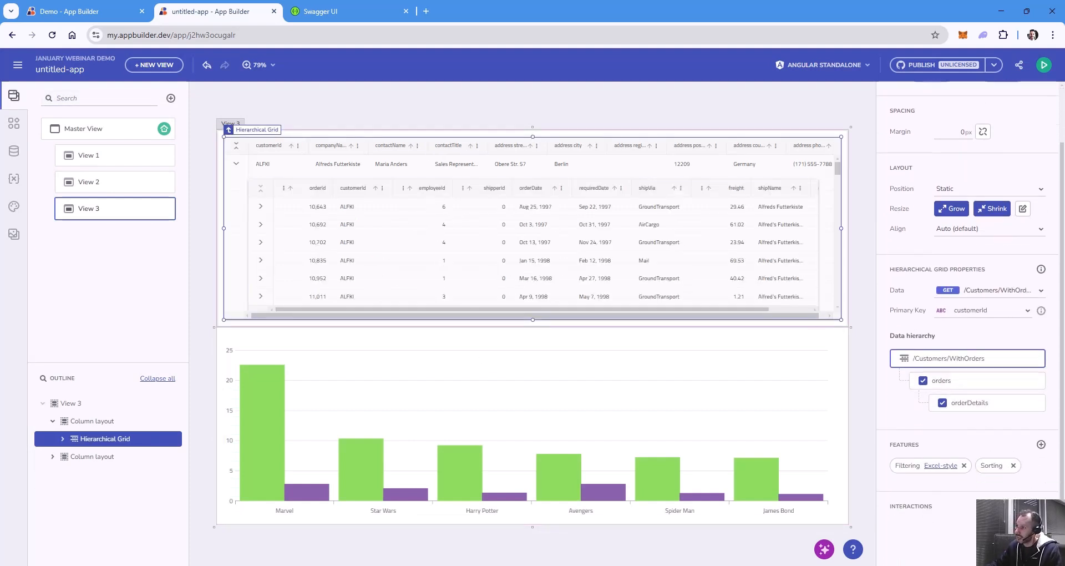
{"action": "left_click", "coordinate": [1041, 506]}
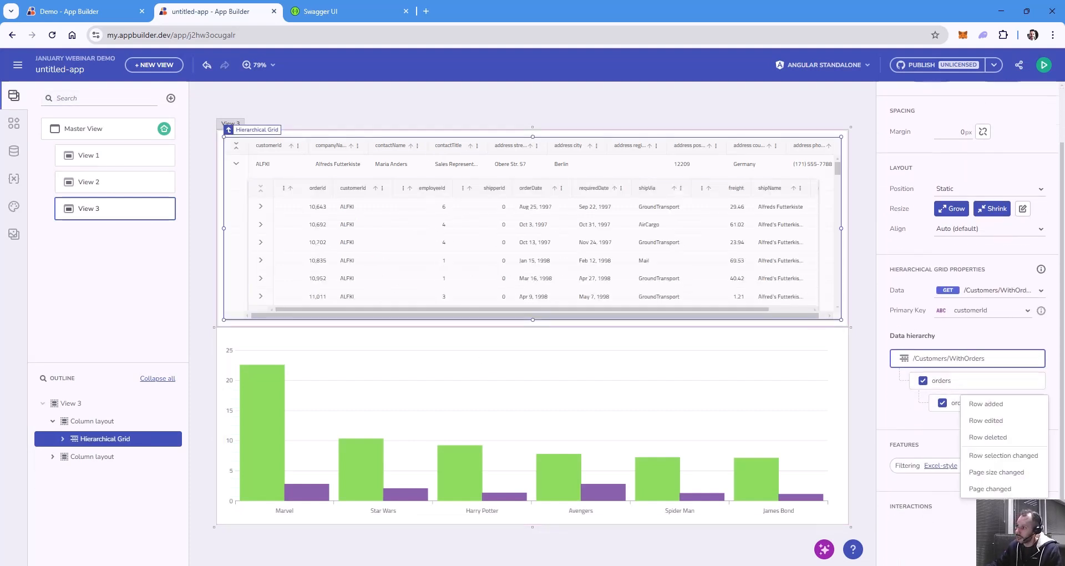
{"action": "left_click", "coordinate": [1028, 458]}
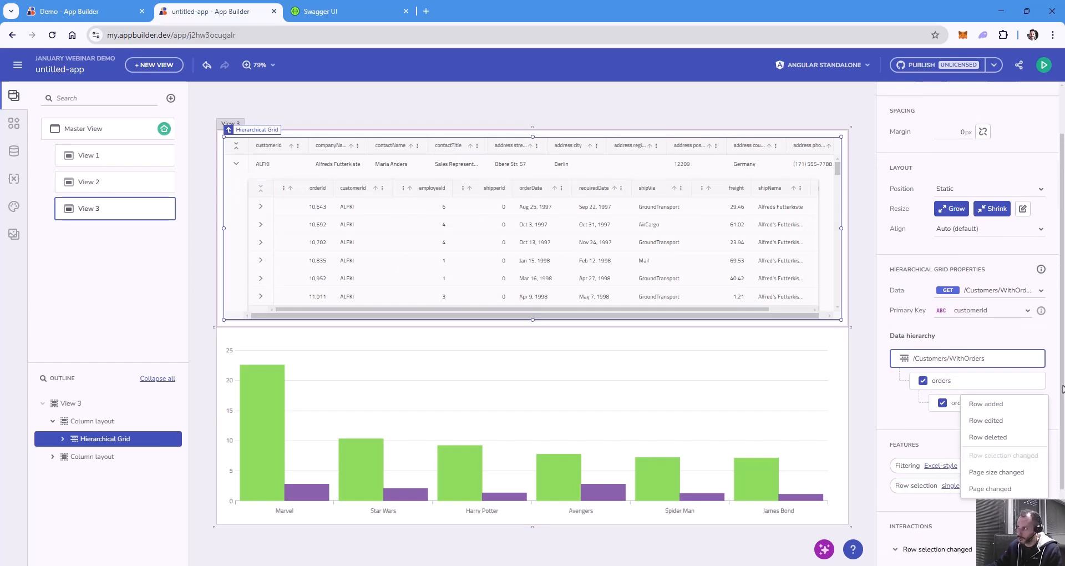
{"action": "scroll", "coordinate": [1060, 419], "scroll_direction": "down", "scroll_amount": 1}
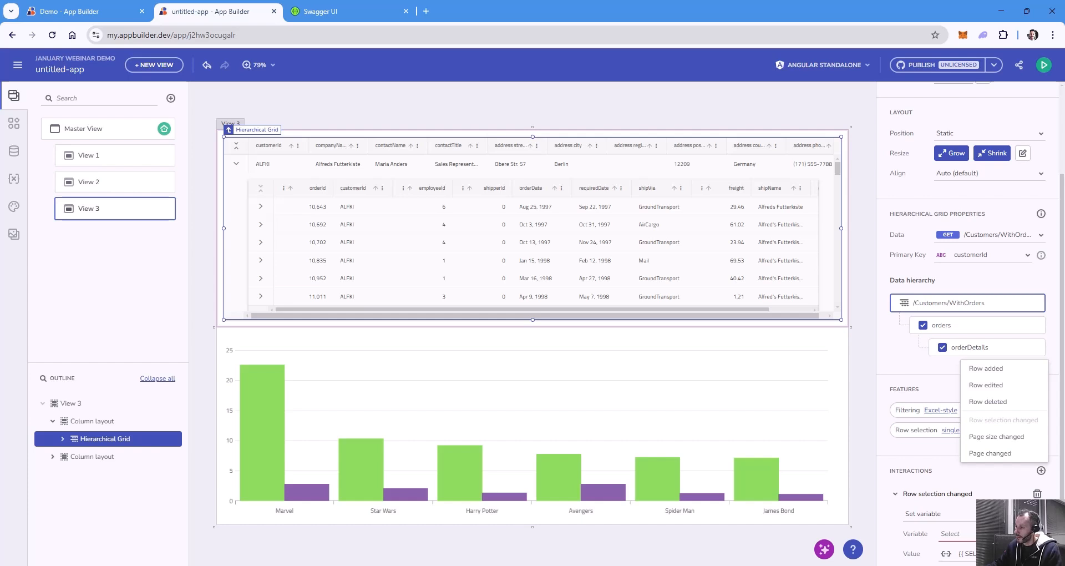
Create a local variable named "Orders" of type CustomerWithOrdersDto as the target of the row selection interaction.
{"action": "left_click", "coordinate": [954, 533]}
{"action": "left_click", "coordinate": [930, 515]}
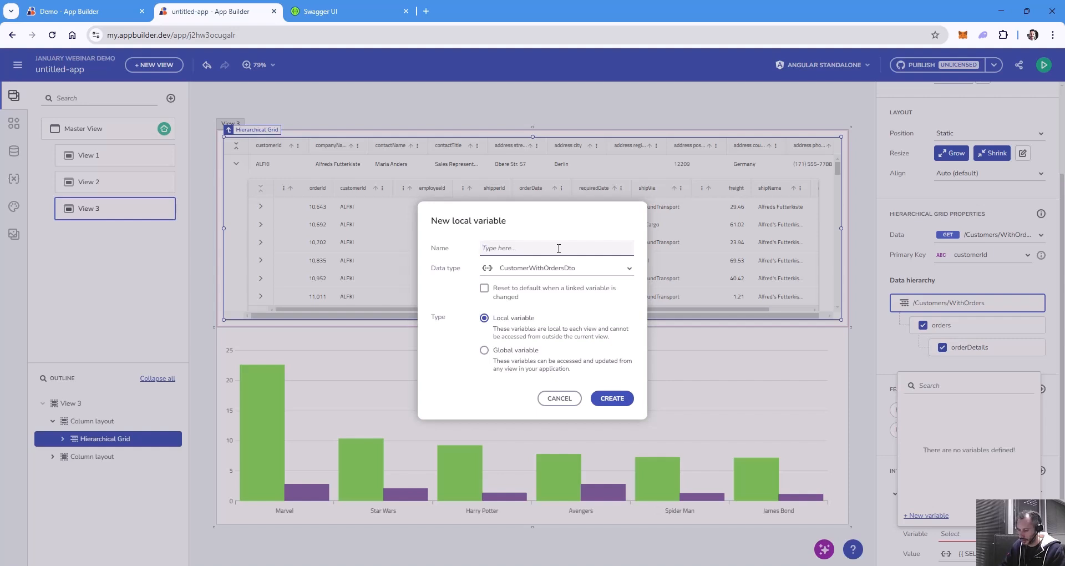
{"action": "type", "text": "Orders"}
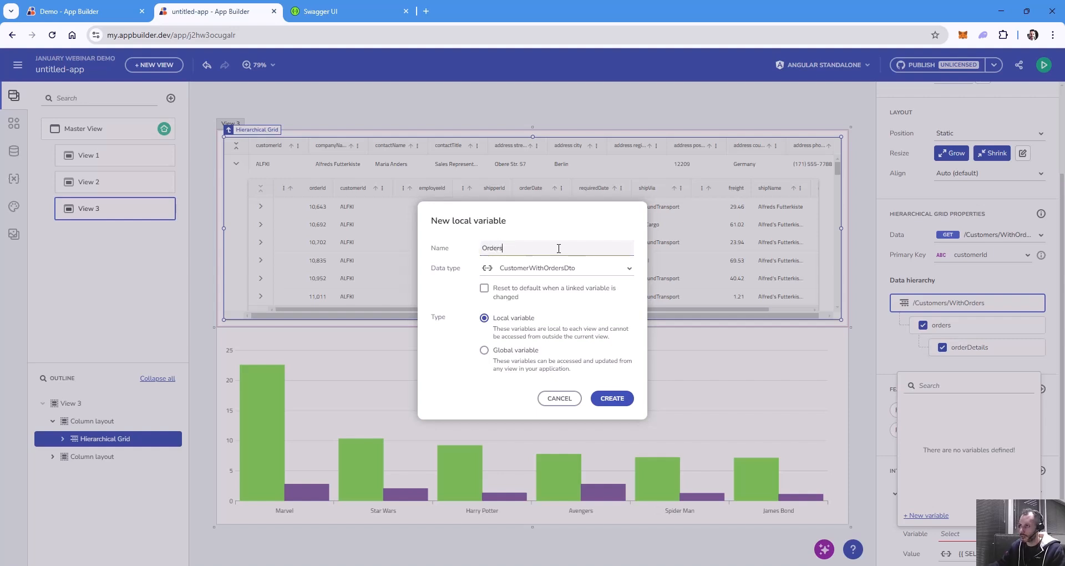
{"action": "left_click", "coordinate": [613, 399]}
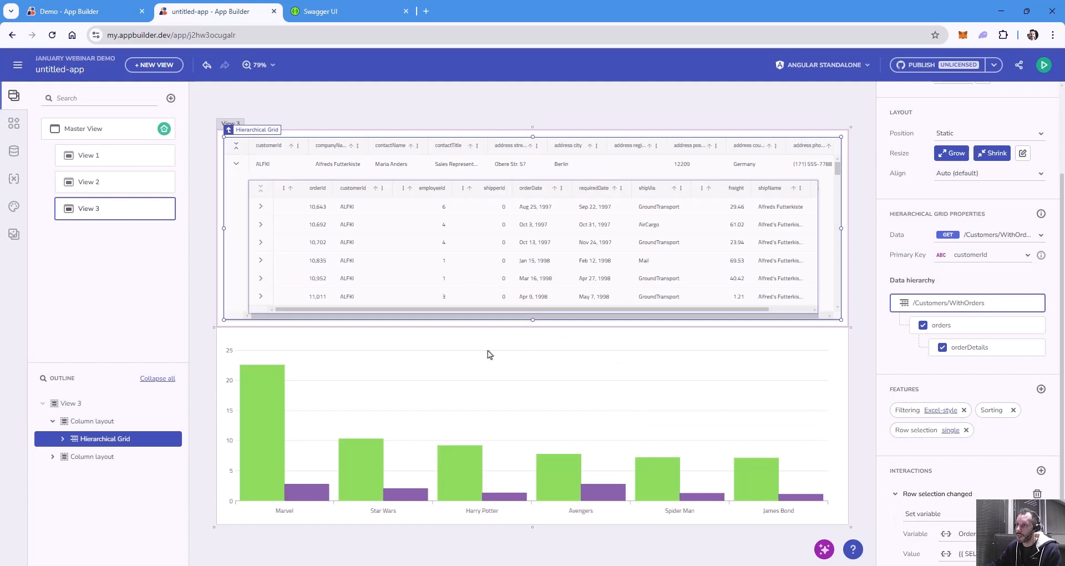
Close the browser tab holding the Demo app.
{"action": "left_click", "coordinate": [593, 367]}
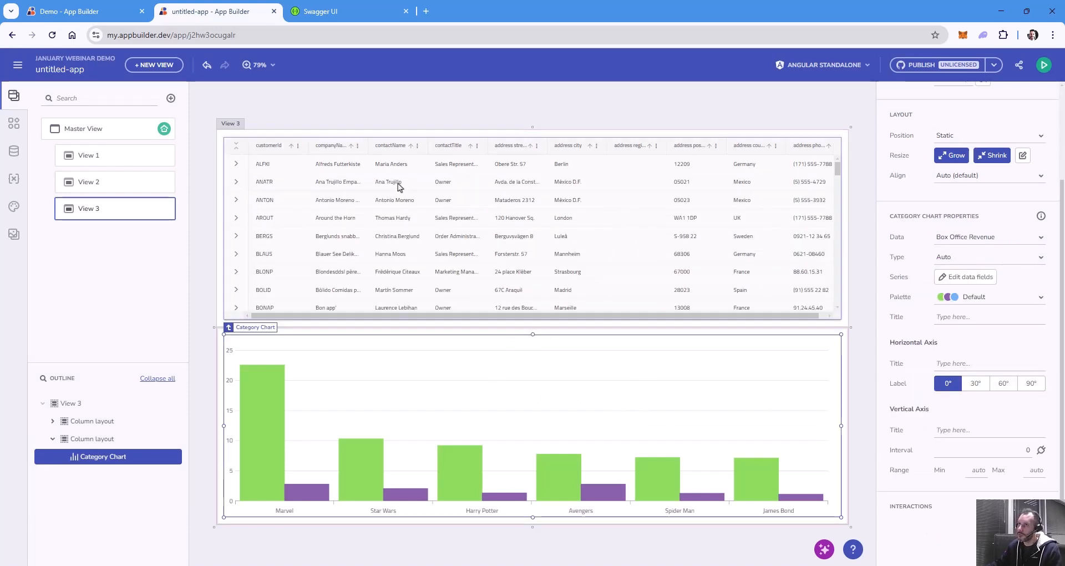
{"action": "left_click", "coordinate": [119, 12]}
{"action": "key", "text": "ctrl+w"}
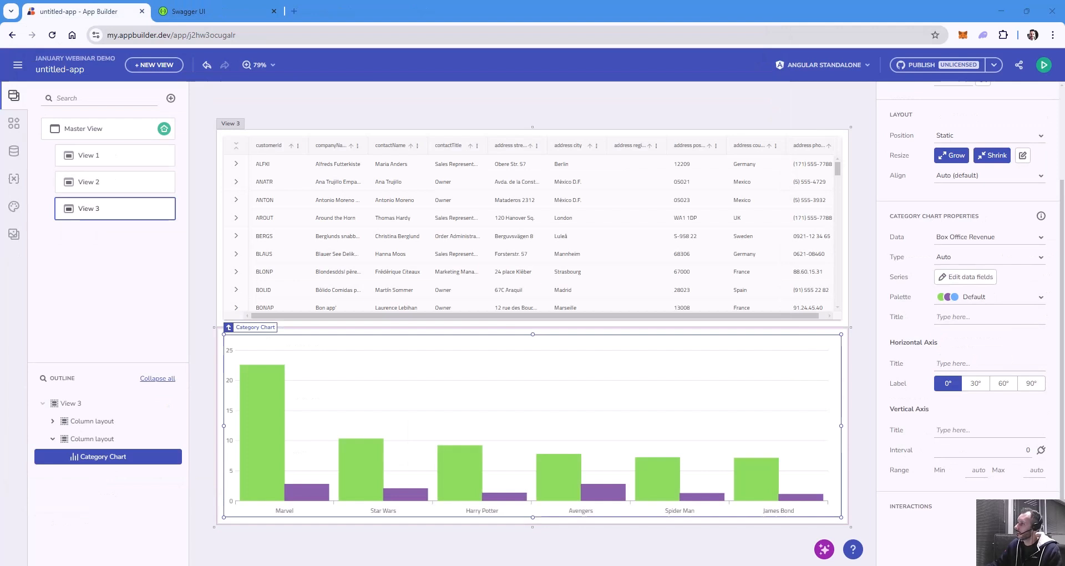
Bind the Category Chart's data to the local variable Orders.orders.
{"action": "left_click", "coordinate": [725, 264]}
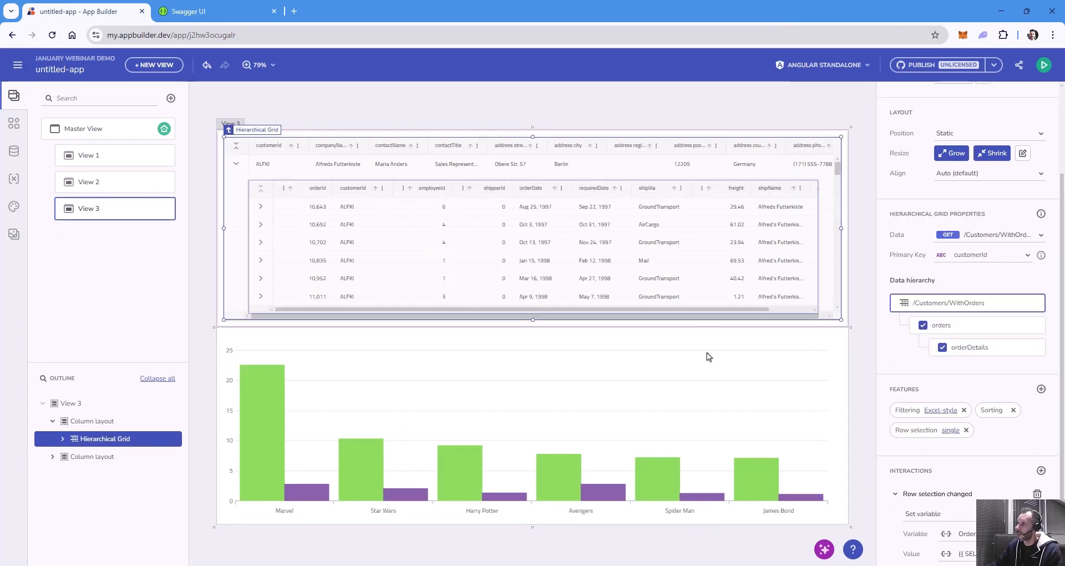
{"action": "left_click", "coordinate": [709, 356]}
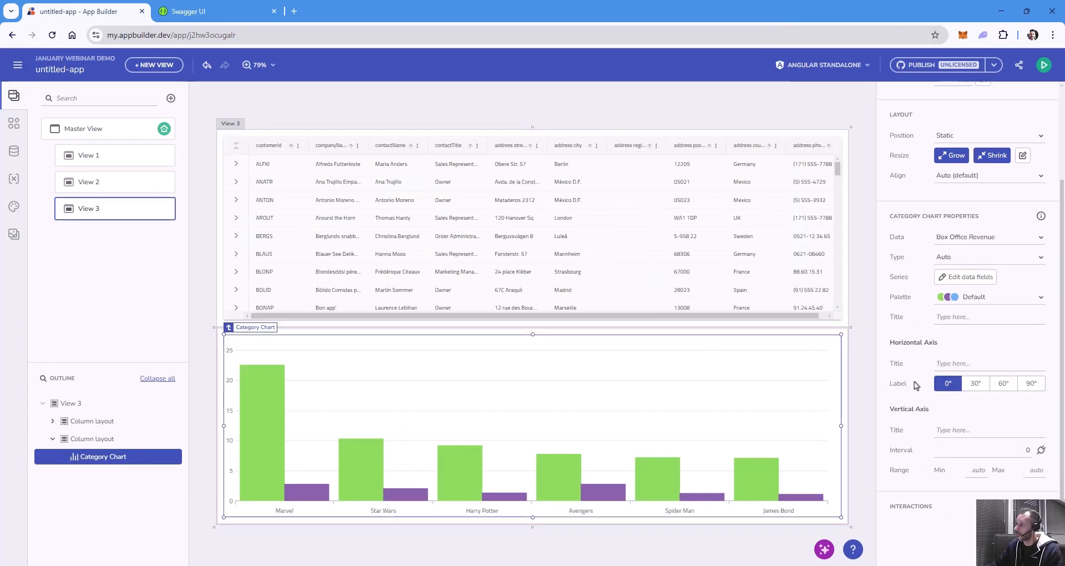
{"action": "left_click", "coordinate": [1017, 242]}
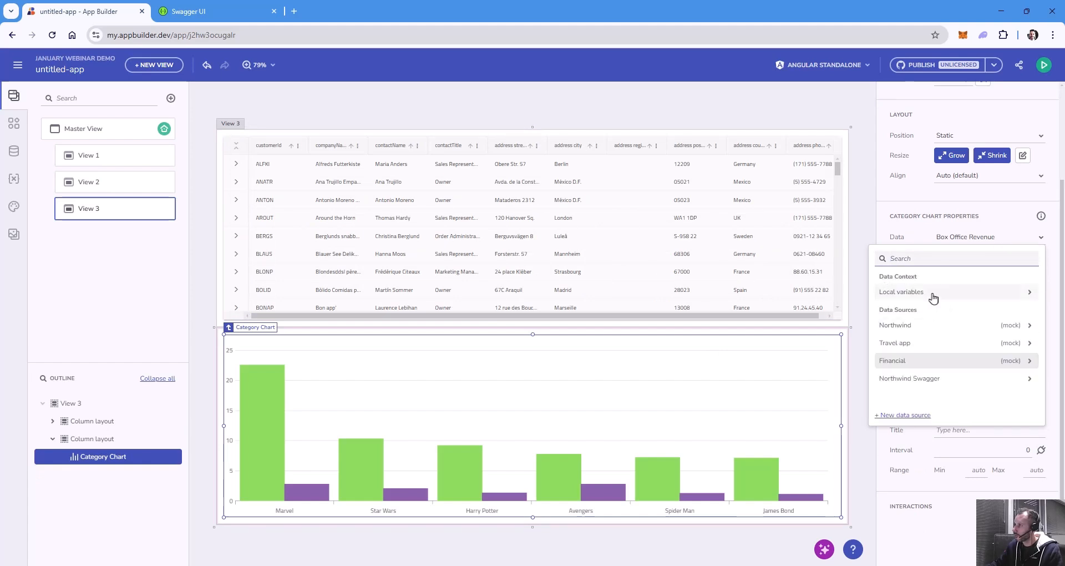
{"action": "left_click", "coordinate": [934, 294]}
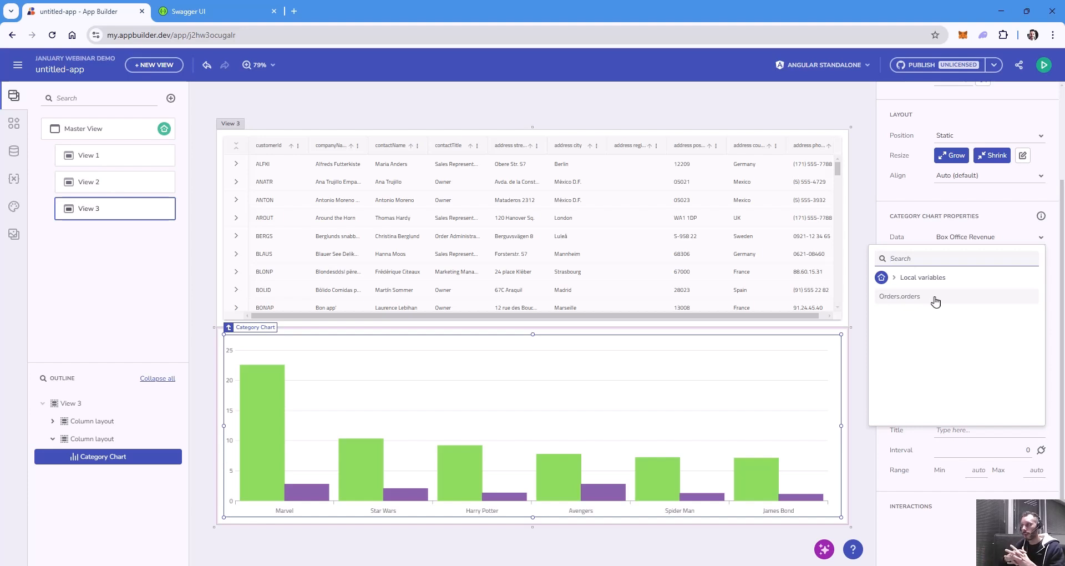
{"action": "left_click", "coordinate": [935, 298]}
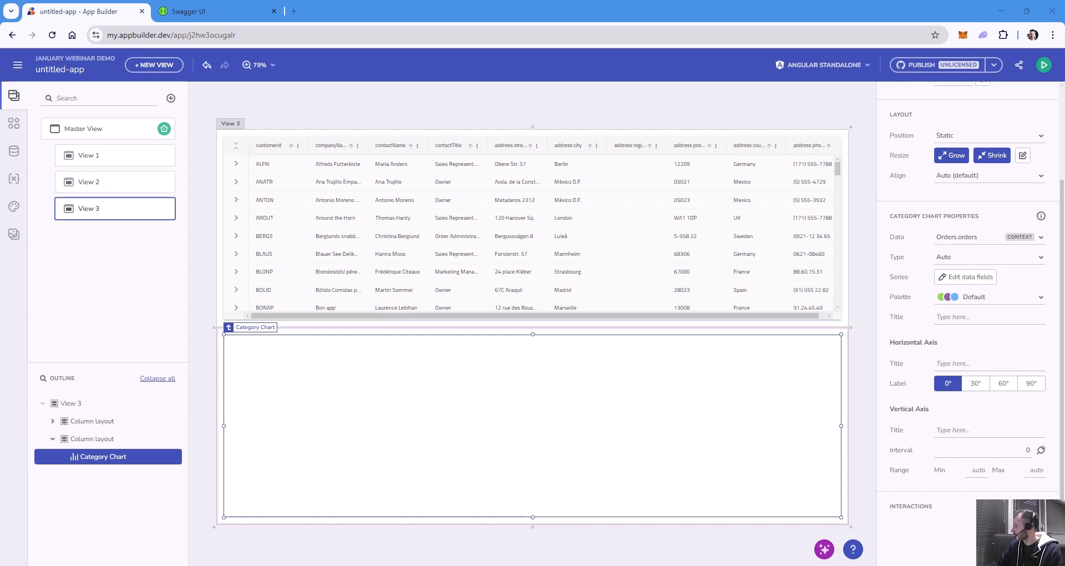
Set the Category Chart's data fields to orderDate as the category and freight as the value, with aggregation on.
{"action": "left_click", "coordinate": [980, 283]}
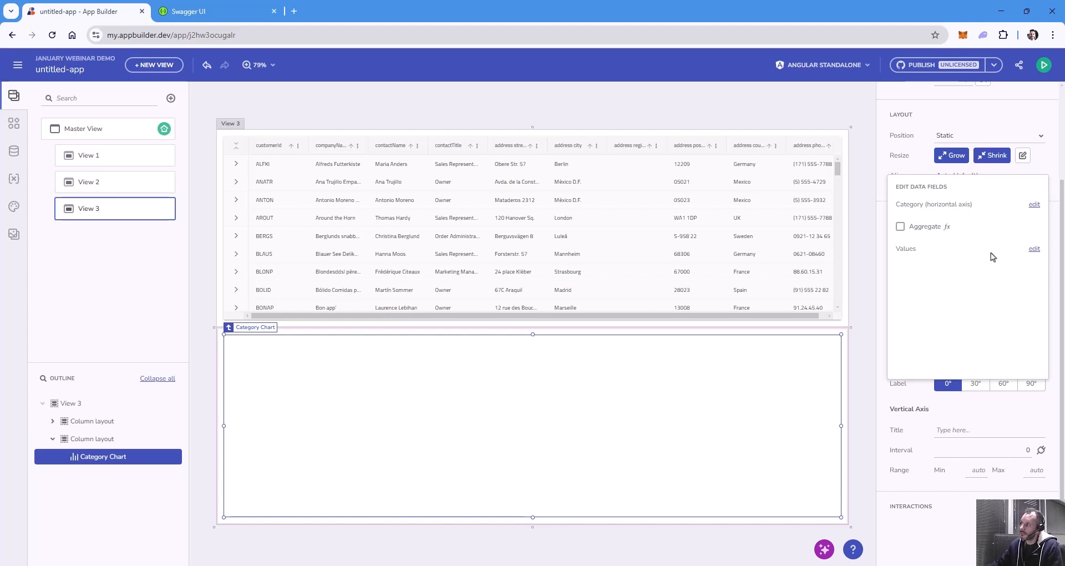
{"action": "left_click", "coordinate": [1033, 208]}
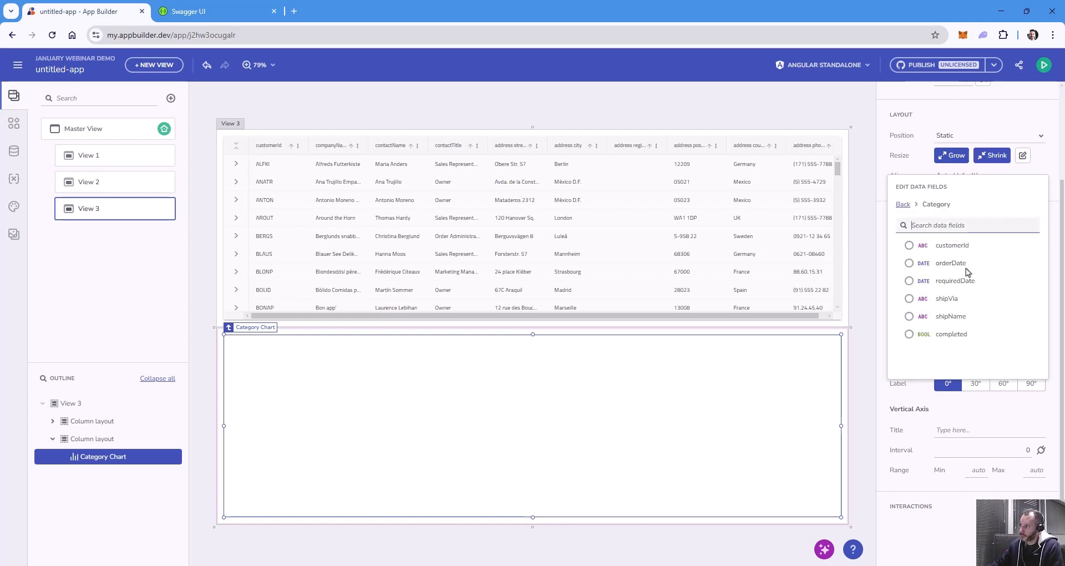
{"action": "left_click", "coordinate": [951, 263]}
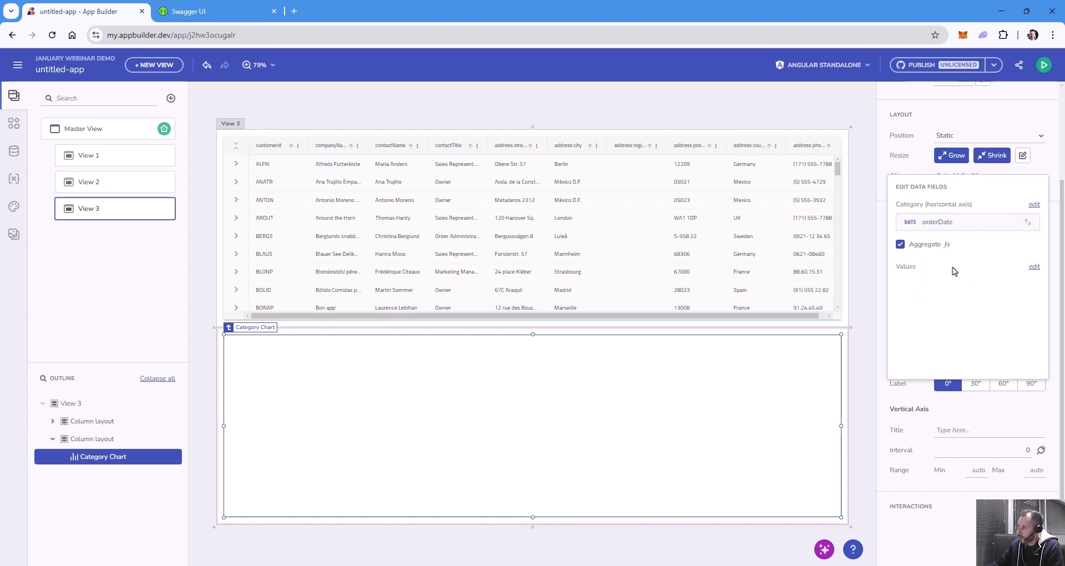
{"action": "left_click", "coordinate": [1035, 266]}
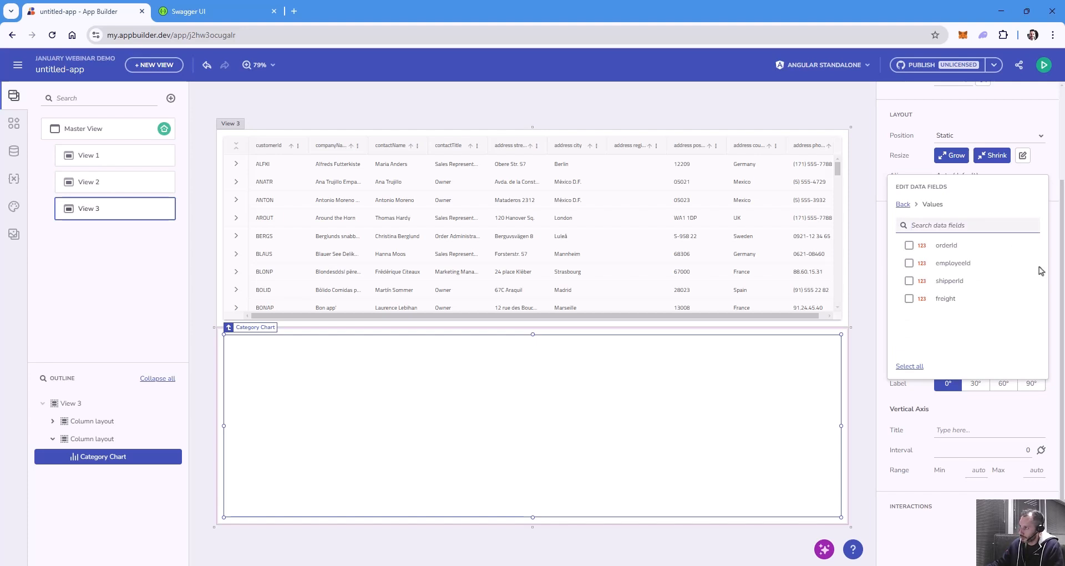
{"action": "left_click", "coordinate": [945, 300]}
{"action": "left_click", "coordinate": [949, 420]}
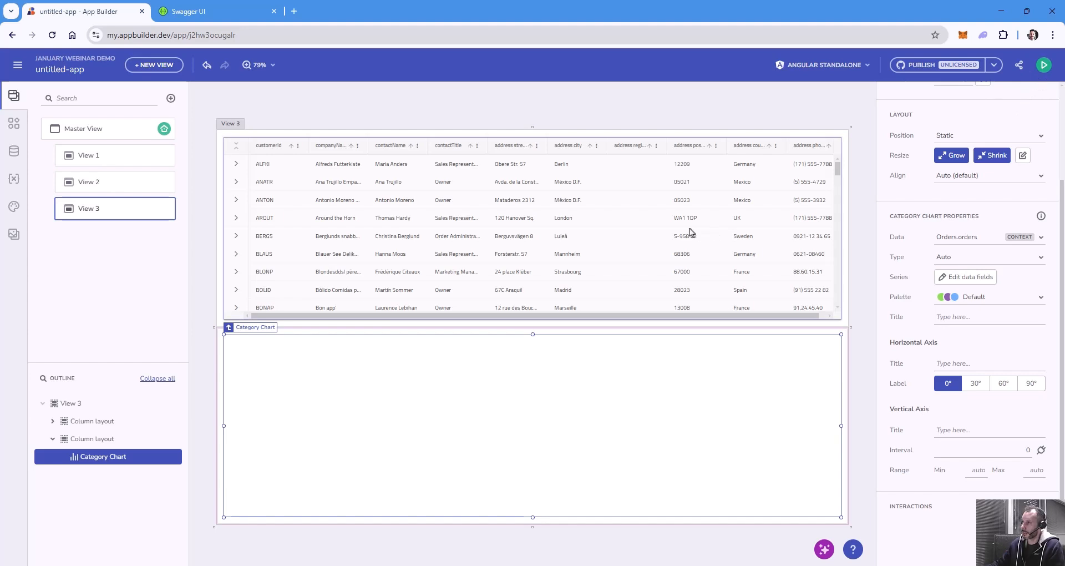
Preview the app and select several customer rows in the Hierarchical Grid to check how the freight chart responds.
{"action": "left_click", "coordinate": [1044, 65]}
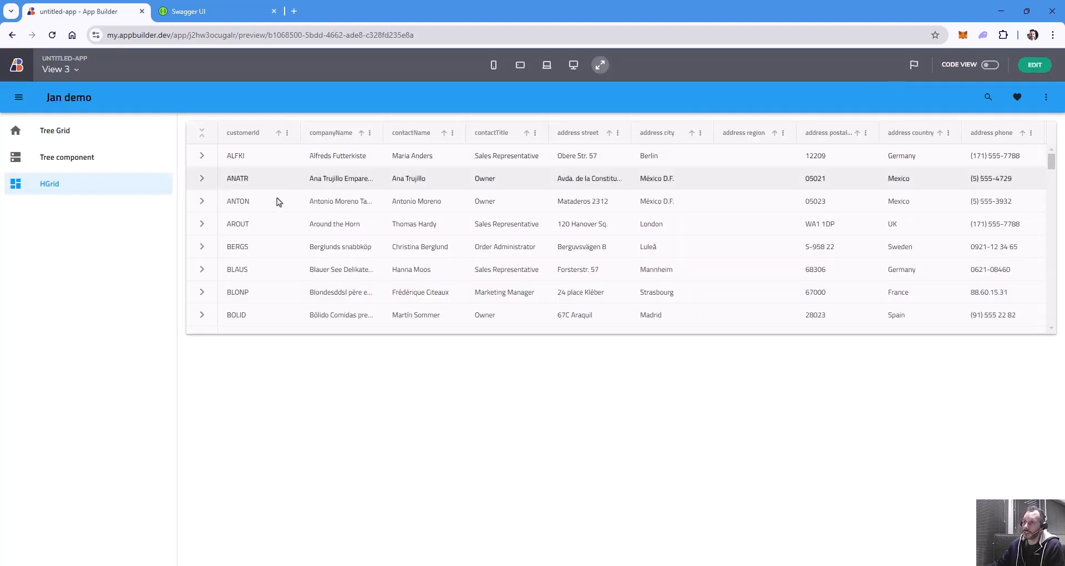
{"action": "left_click", "coordinate": [257, 209]}
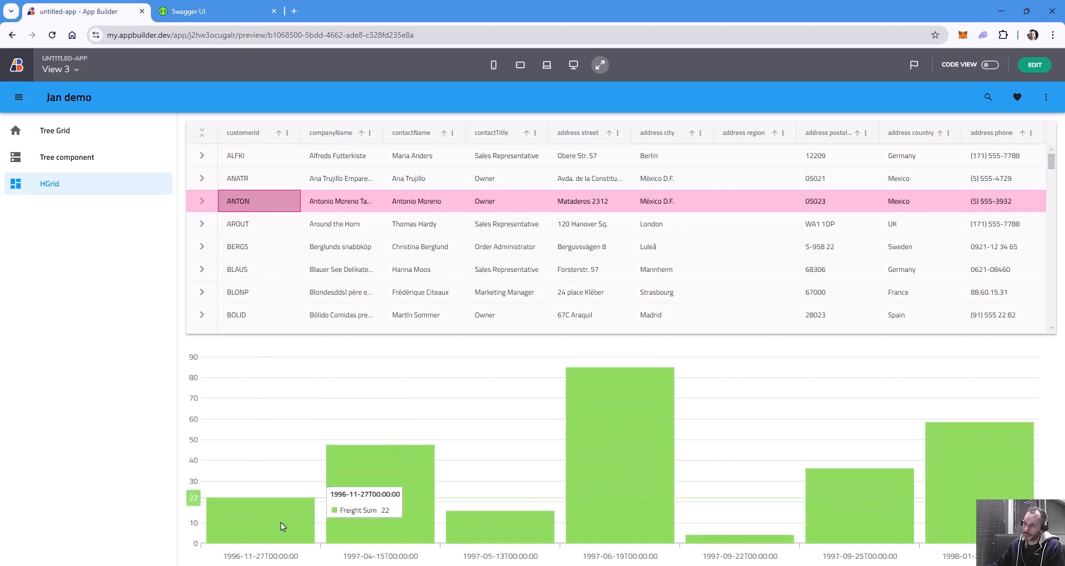
{"action": "mouse_move", "coordinate": [360, 491]}
{"action": "mouse_move", "coordinate": [580, 445]}
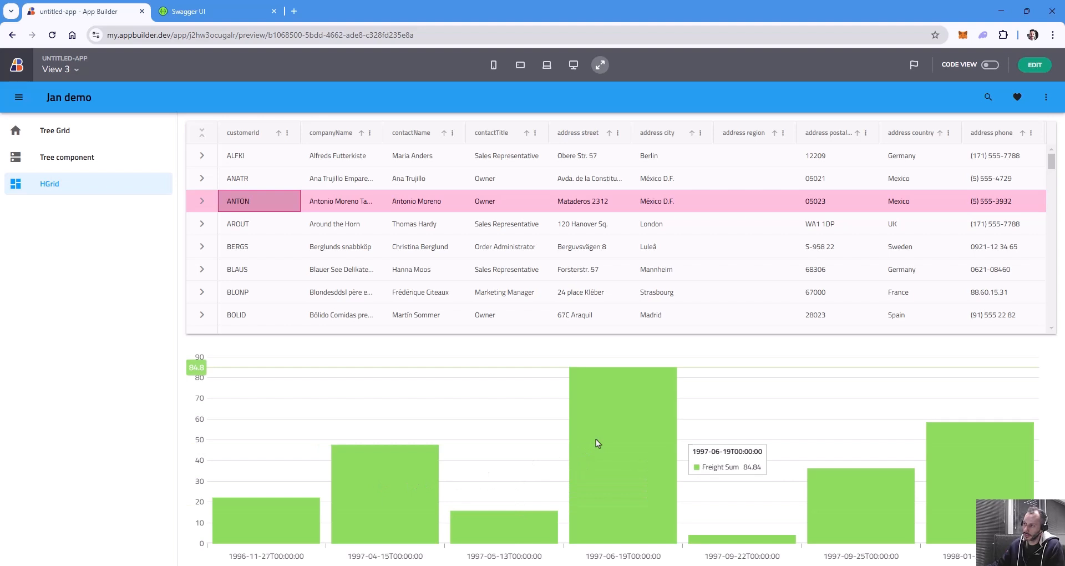
{"action": "left_click", "coordinate": [364, 226]}
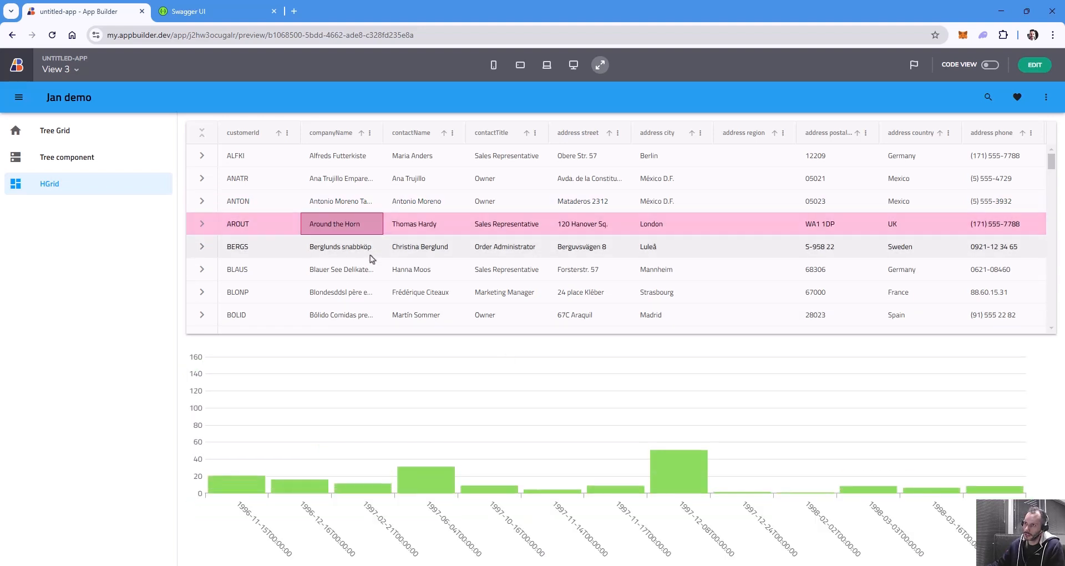
{"action": "left_click", "coordinate": [370, 250]}
{"action": "left_click", "coordinate": [366, 271]}
{"action": "left_click", "coordinate": [396, 299]}
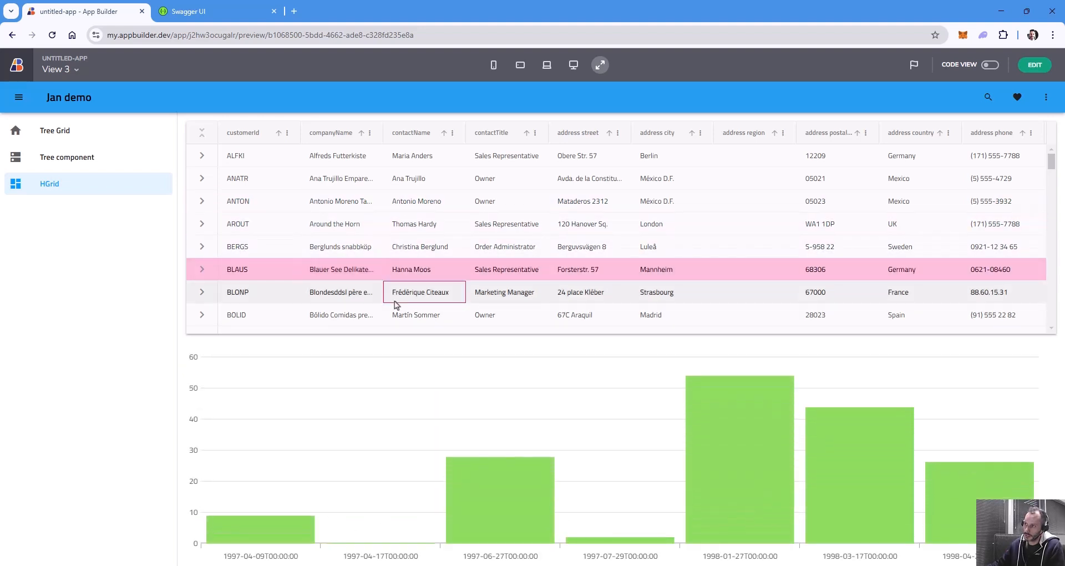
{"action": "left_click", "coordinate": [409, 202]}
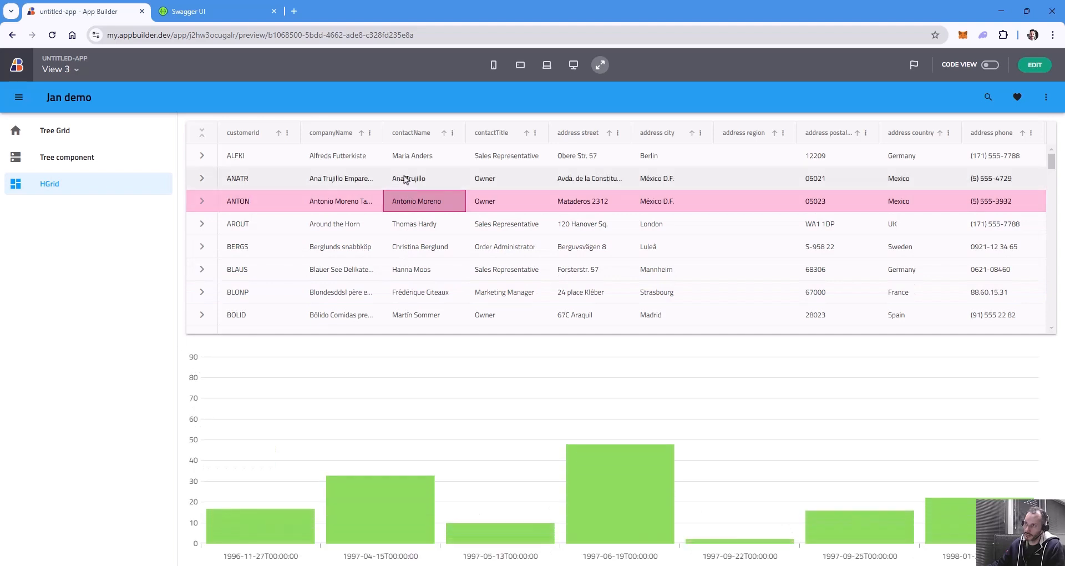
{"action": "left_click", "coordinate": [408, 179]}
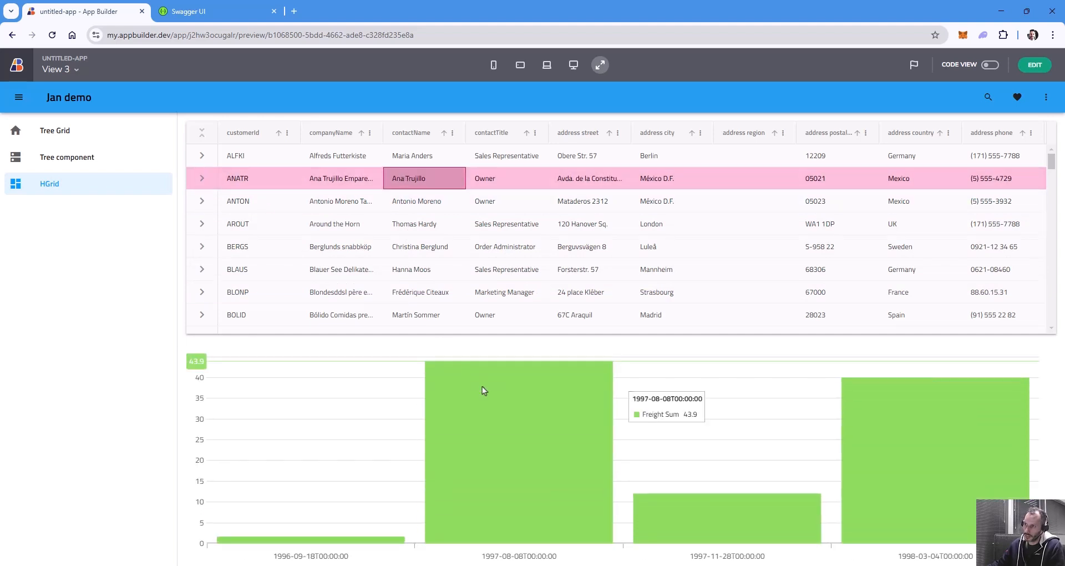
Expand the Around the Horn customer and the customer above it to examine their orders, and return to editing the app.
{"action": "left_click", "coordinate": [202, 225]}
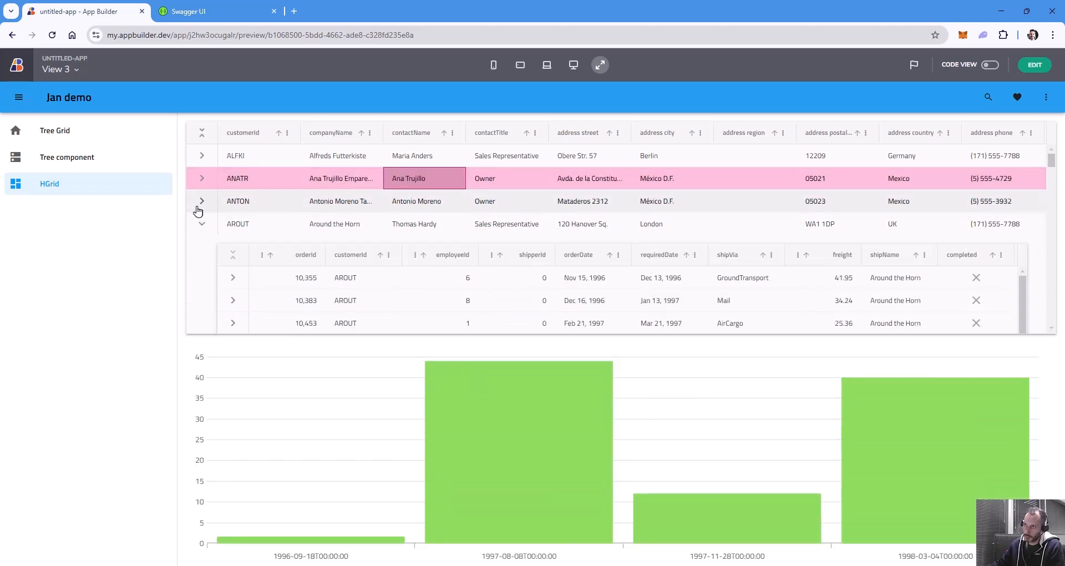
{"action": "left_click", "coordinate": [202, 203]}
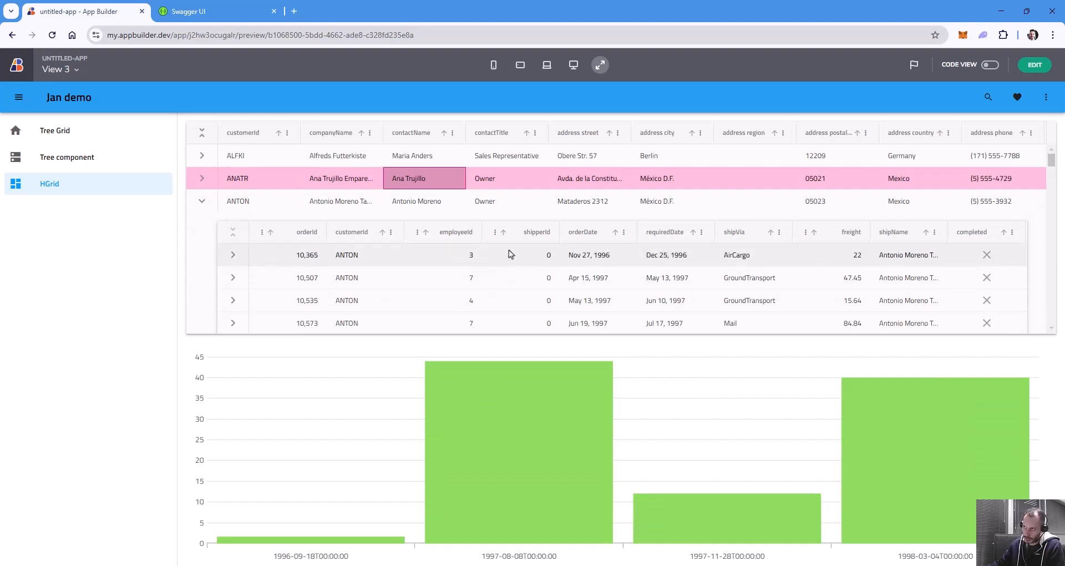
{"action": "mouse_move", "coordinate": [534, 408]}
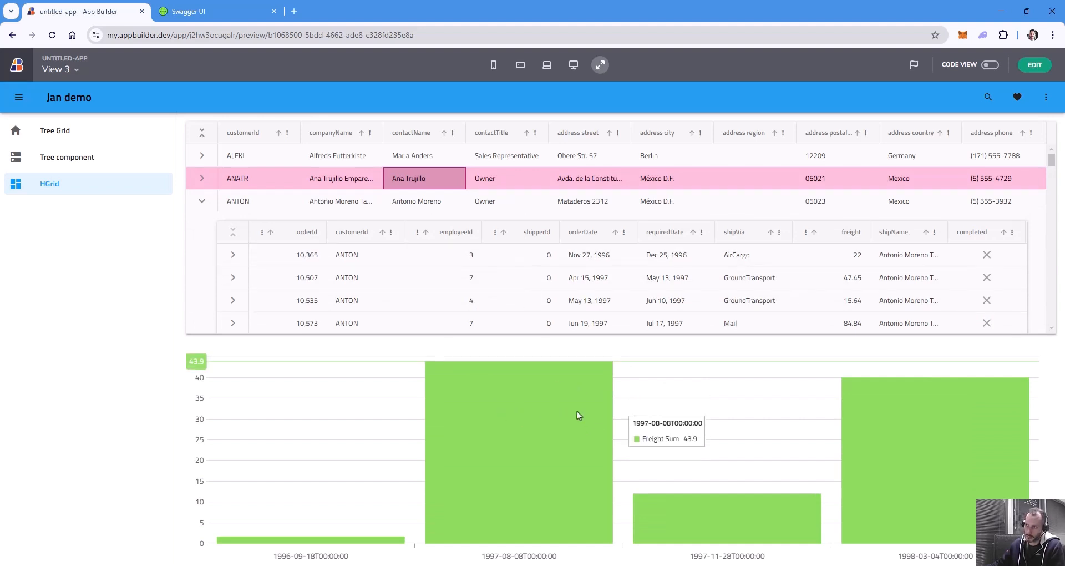
{"action": "left_click", "coordinate": [1027, 71]}
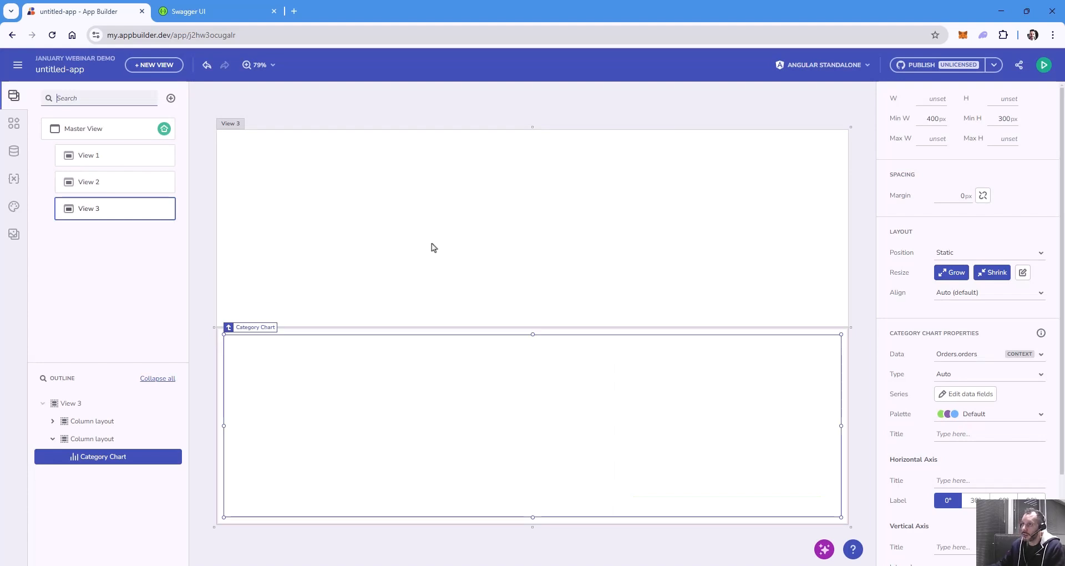
Add a Row selection changed interaction with the Set variable action to the orders level of the Hierarchical Grid.
{"action": "left_click", "coordinate": [346, 205]}
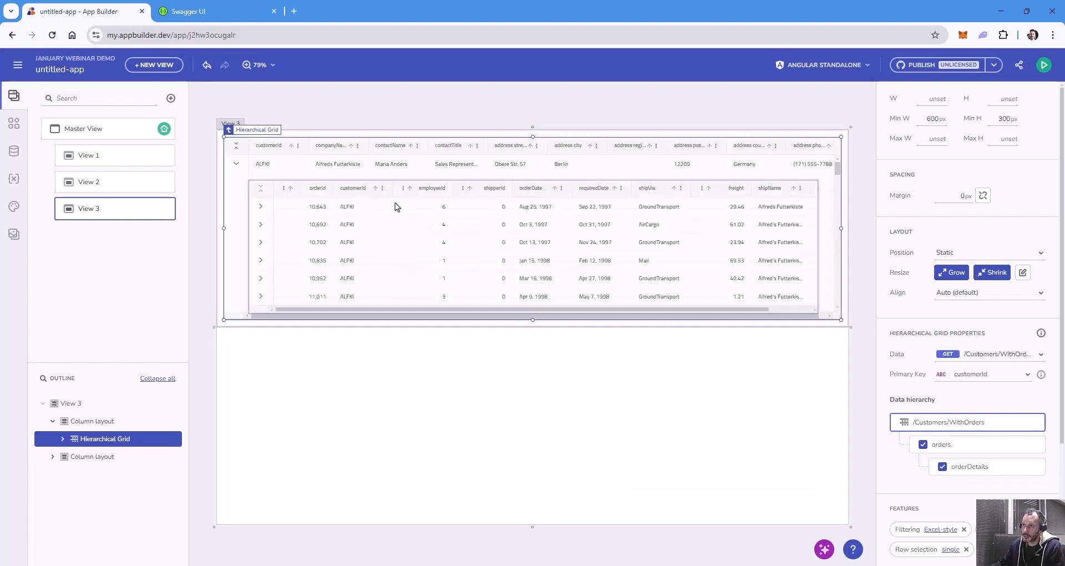
{"action": "left_click", "coordinate": [447, 227]}
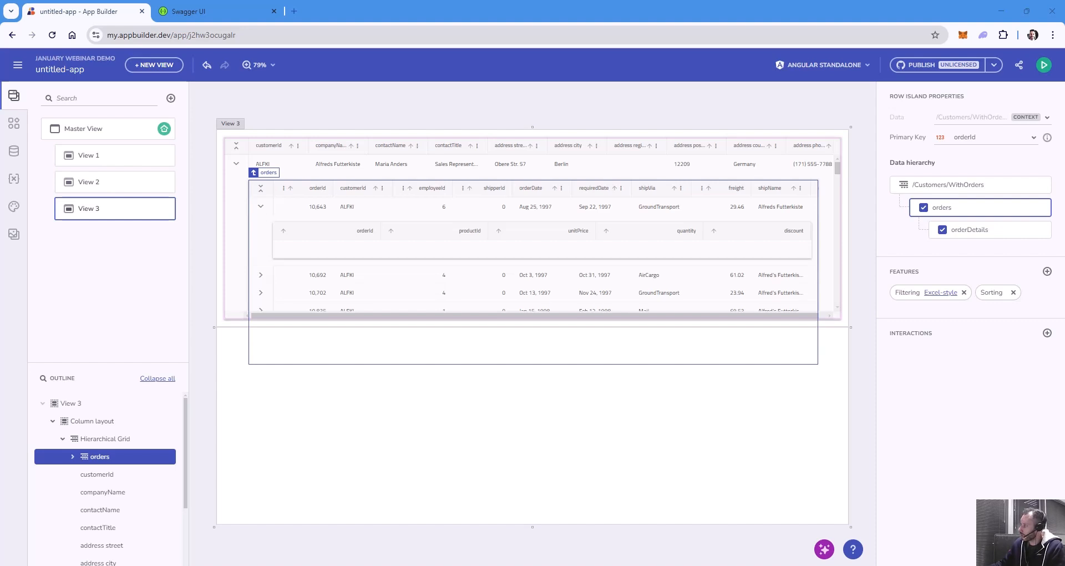
{"action": "left_click", "coordinate": [1047, 333]}
{"action": "left_click", "coordinate": [1018, 354]}
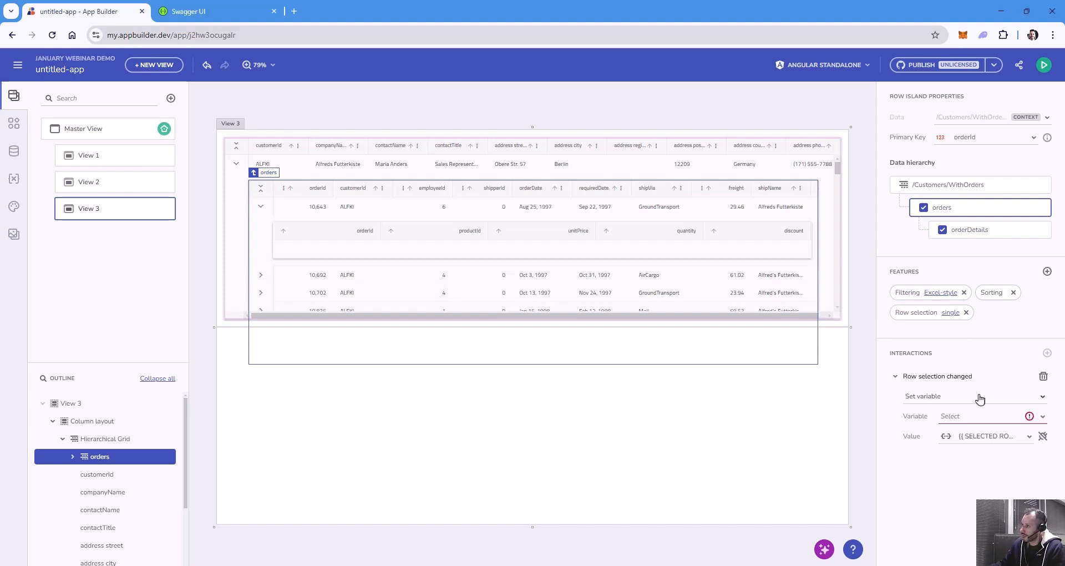
Set the interaction's value to the orderDetails field of the selected row.
{"action": "left_click", "coordinate": [1029, 437]}
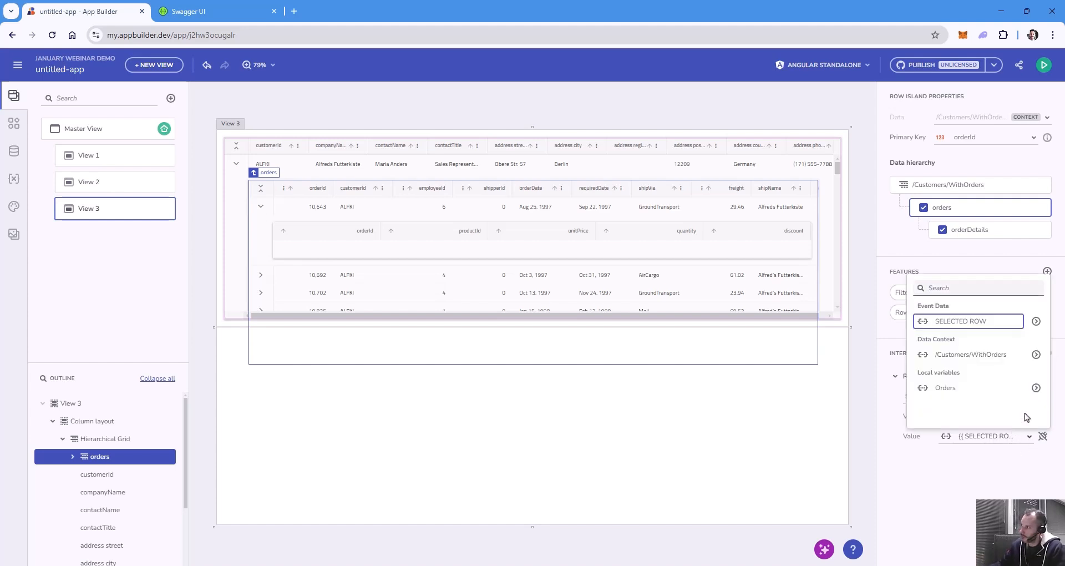
{"action": "left_click", "coordinate": [1036, 321]}
{"action": "scroll", "coordinate": [1006, 347], "scroll_direction": "down", "scroll_amount": 3}
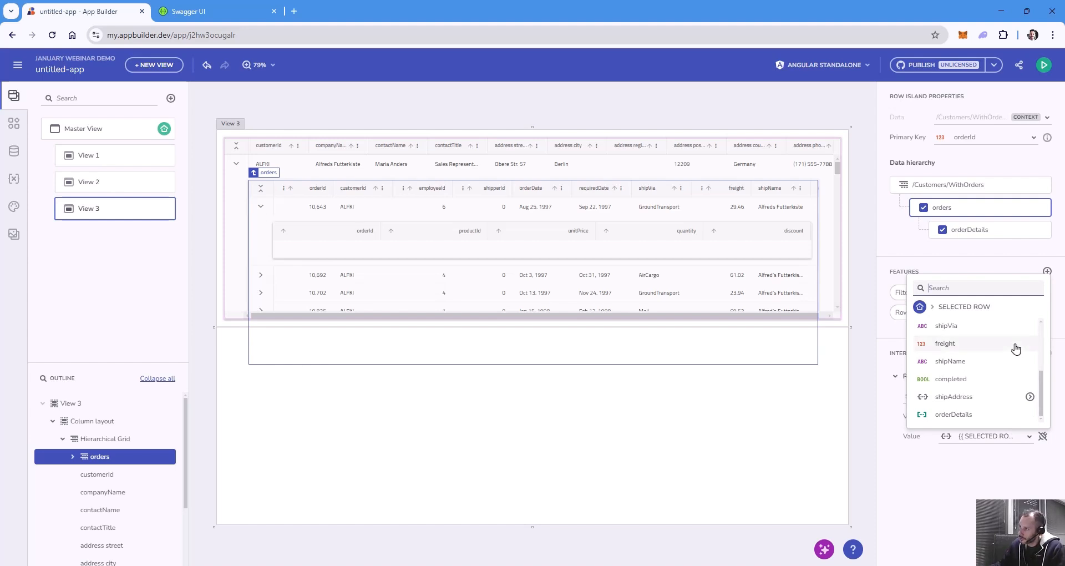
{"action": "left_click", "coordinate": [988, 420]}
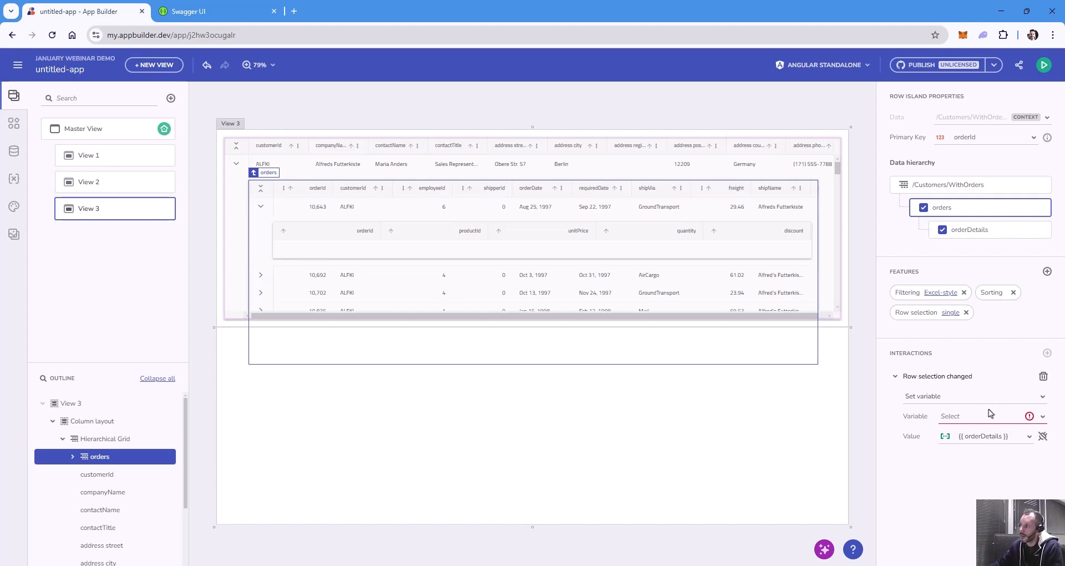
Start a new local variable for View 3 and name it "OrderDetailsList".
{"action": "left_click", "coordinate": [992, 421]}
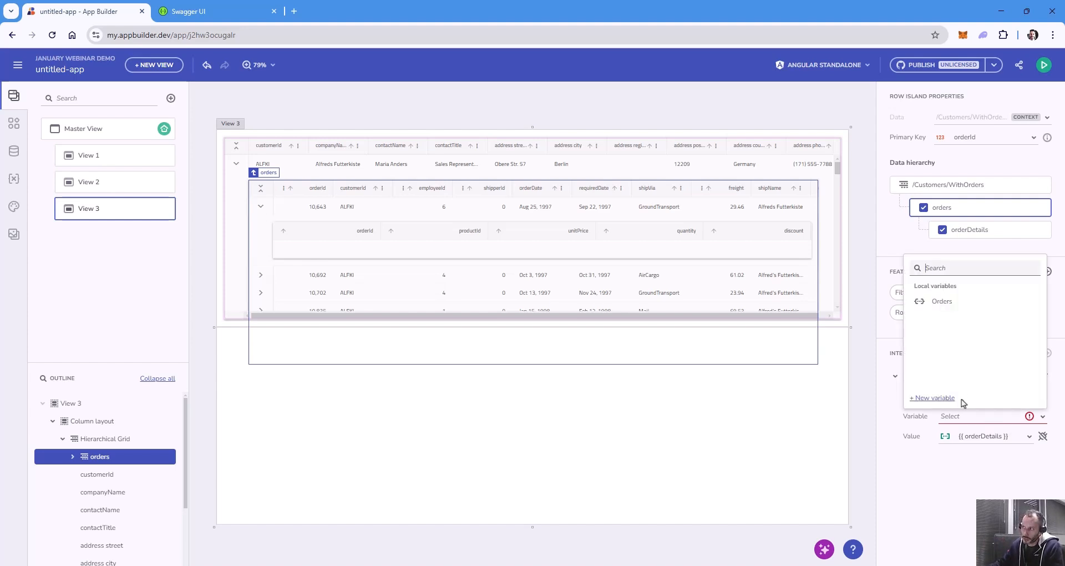
{"action": "left_click", "coordinate": [936, 470]}
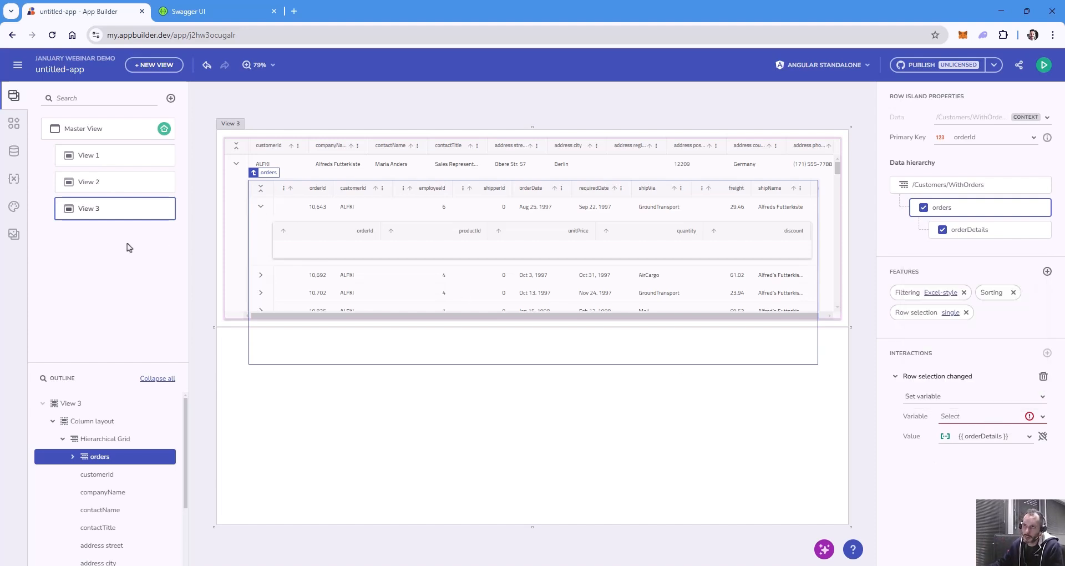
{"action": "left_click", "coordinate": [15, 180]}
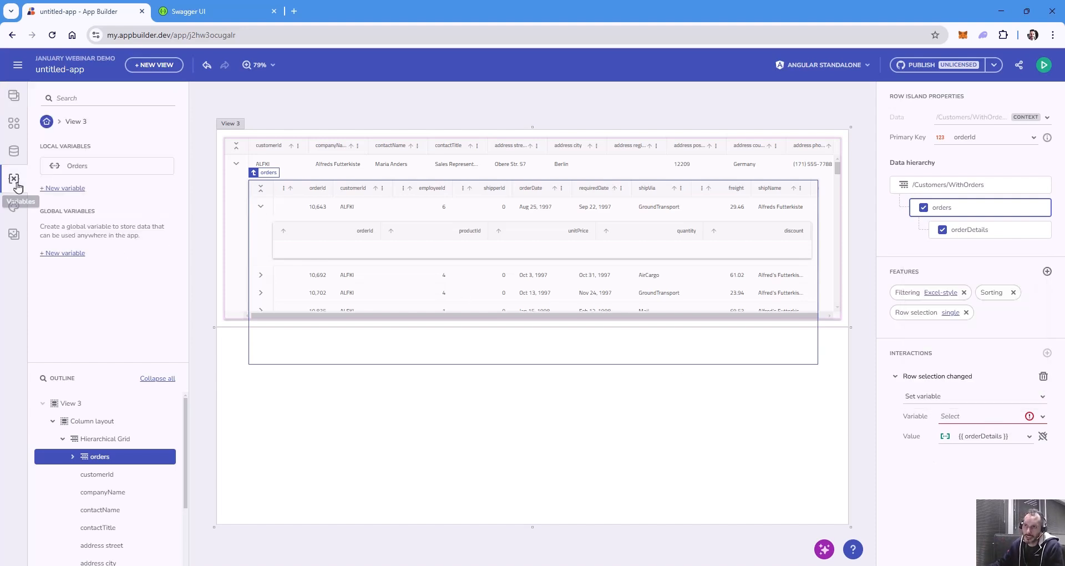
{"action": "left_click", "coordinate": [69, 189]}
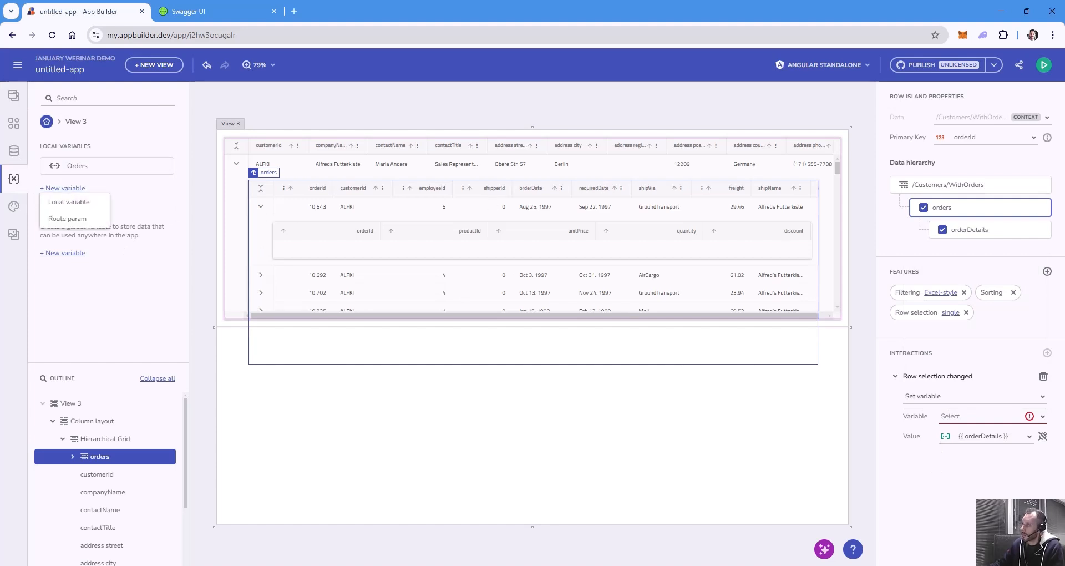
{"action": "left_click", "coordinate": [77, 204]}
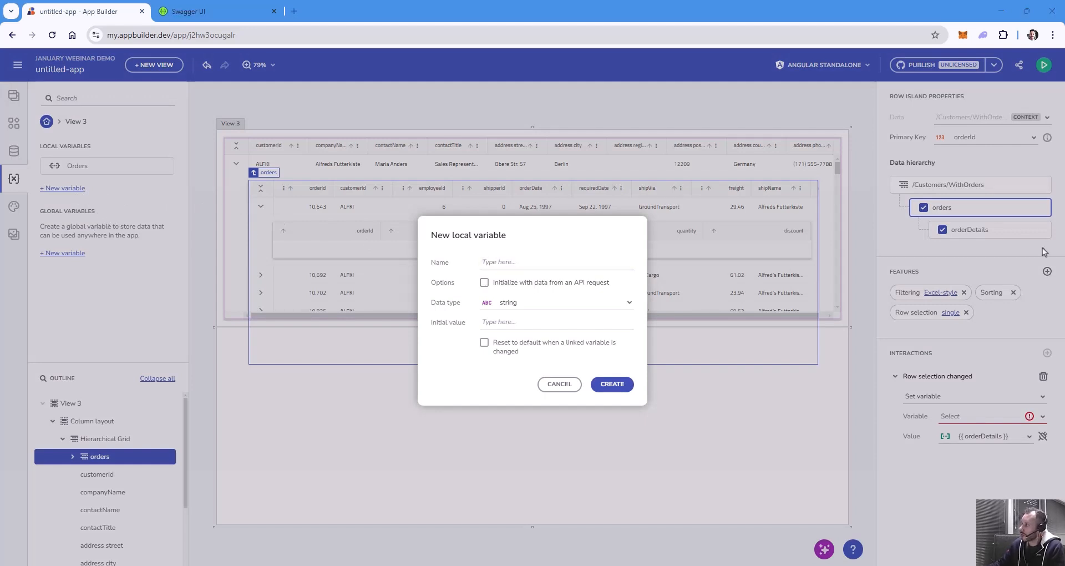
{"action": "left_click", "coordinate": [514, 263]}
{"action": "type", "text": "OrderDetailsList"}
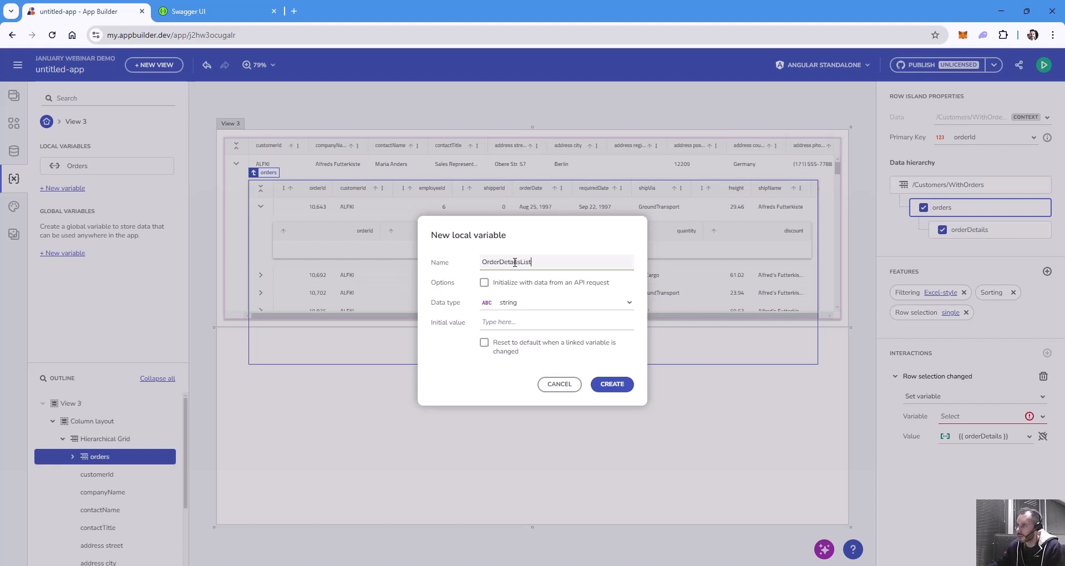
Give the new variable the array type OrderDetailDto from Northwind Swagger and create it.
{"action": "left_click", "coordinate": [533, 304]}
{"action": "mouse_move", "coordinate": [542, 402]}
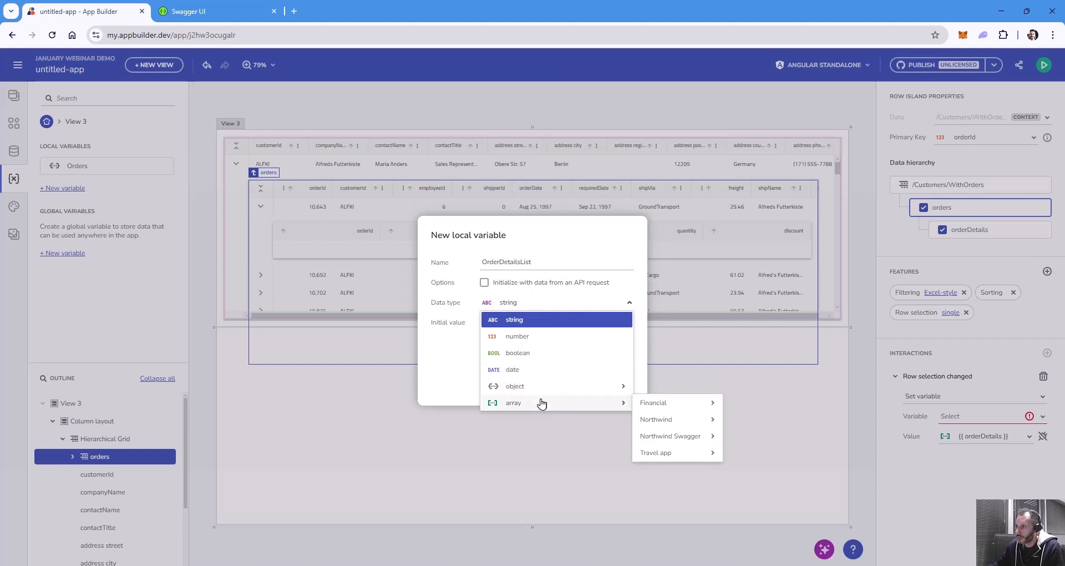
{"action": "mouse_move", "coordinate": [685, 436]}
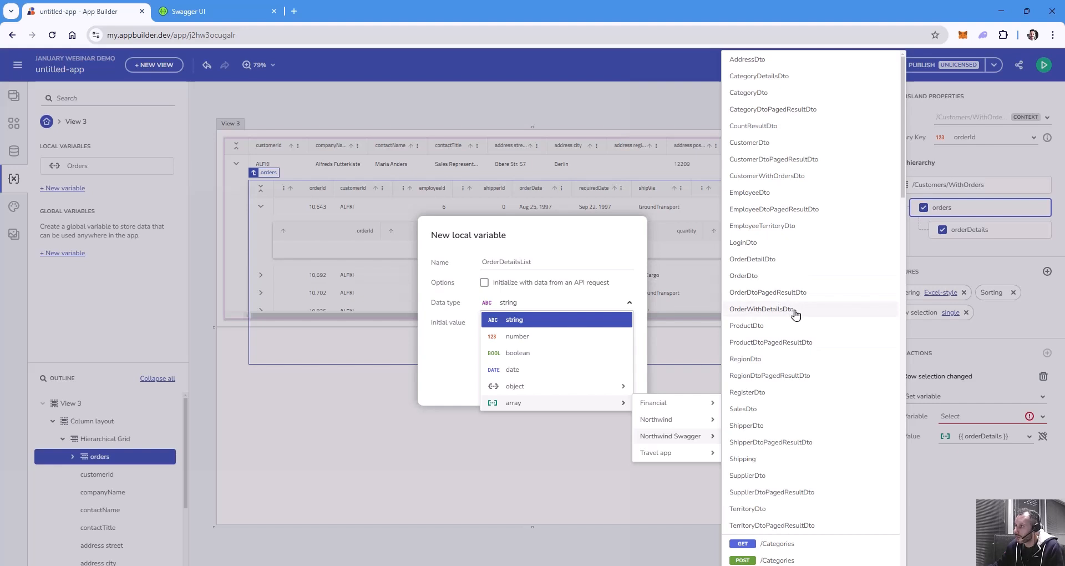
{"action": "left_click", "coordinate": [795, 314]}
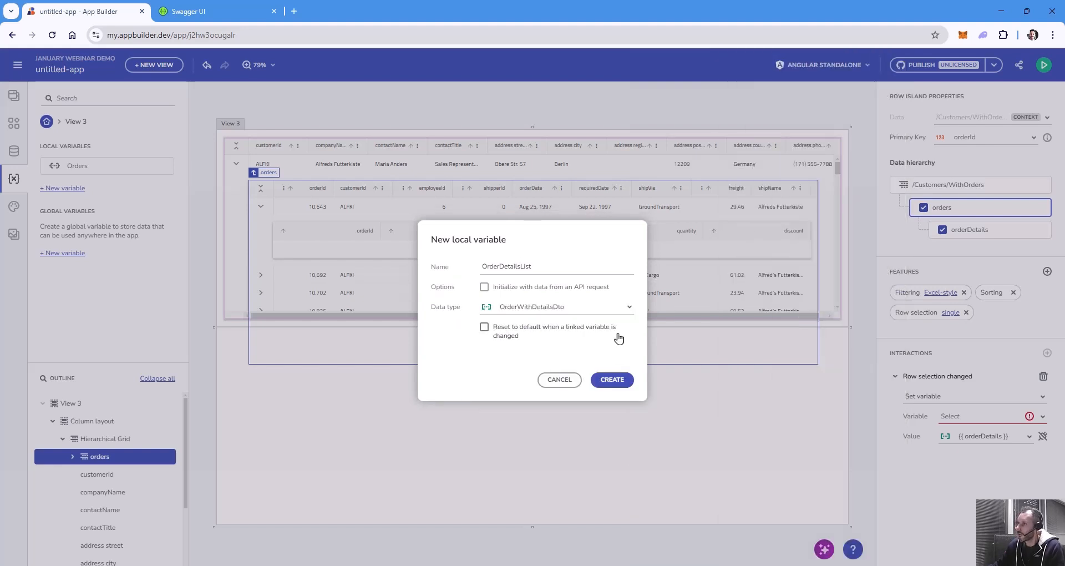
{"action": "left_click", "coordinate": [616, 312]}
{"action": "mouse_move", "coordinate": [610, 412]}
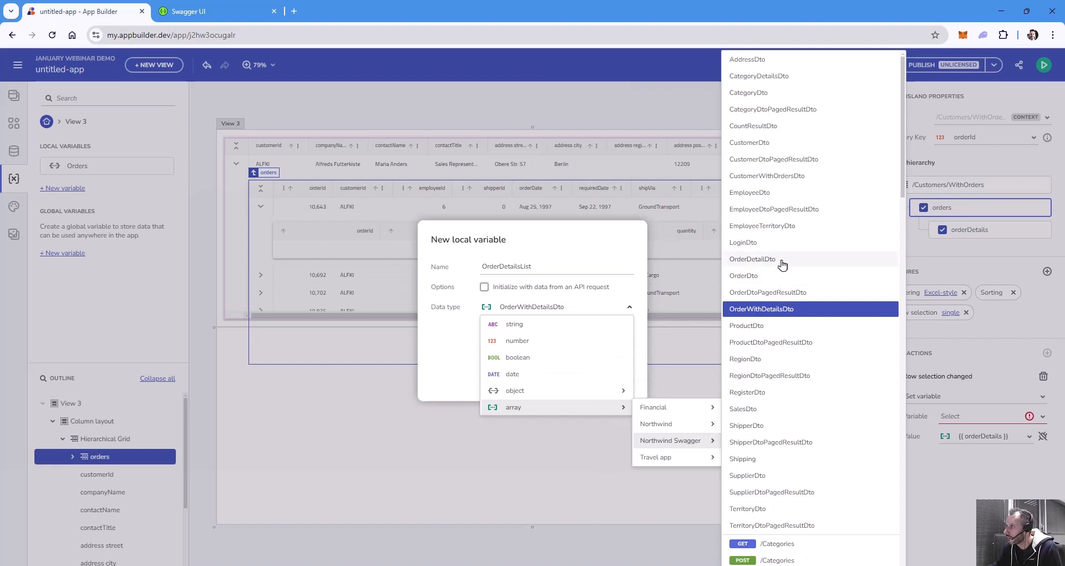
{"action": "left_click", "coordinate": [752, 259]}
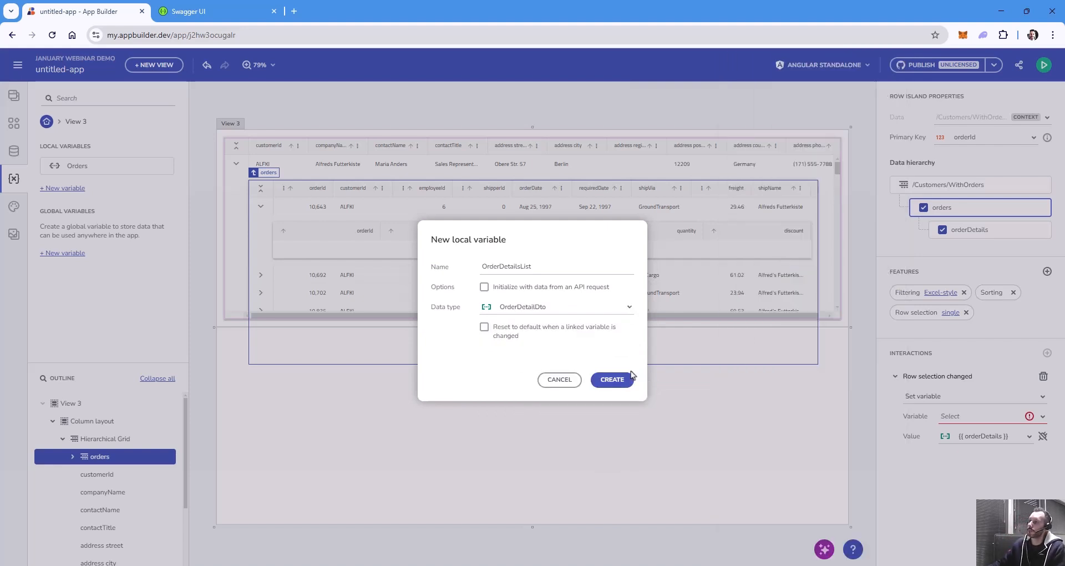
{"action": "left_click", "coordinate": [621, 381]}
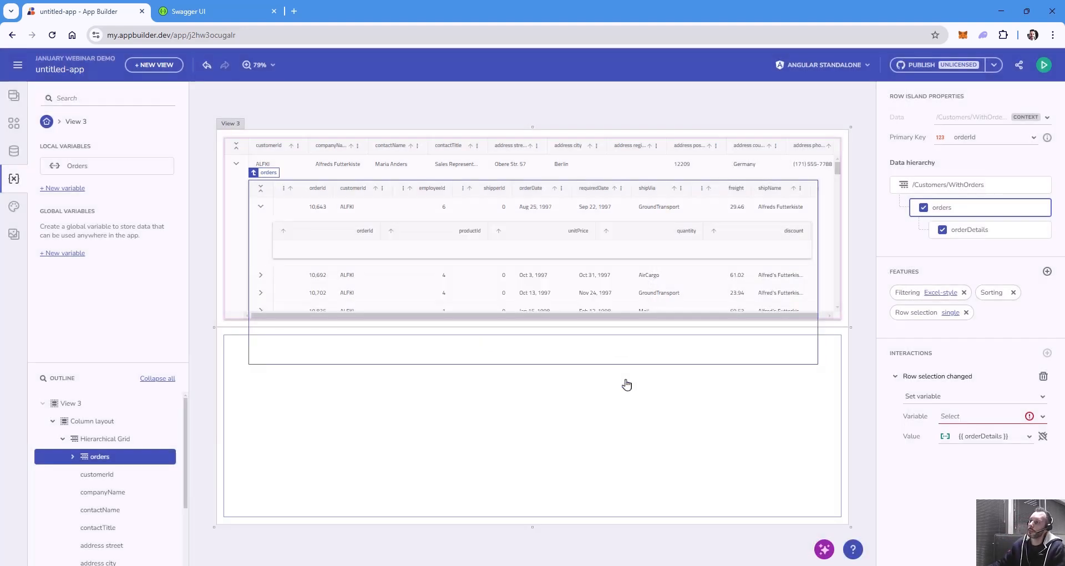
Set the target variable of the orders level's Row selection changed interaction to OrderDetailsList.
{"action": "left_click", "coordinate": [986, 417]}
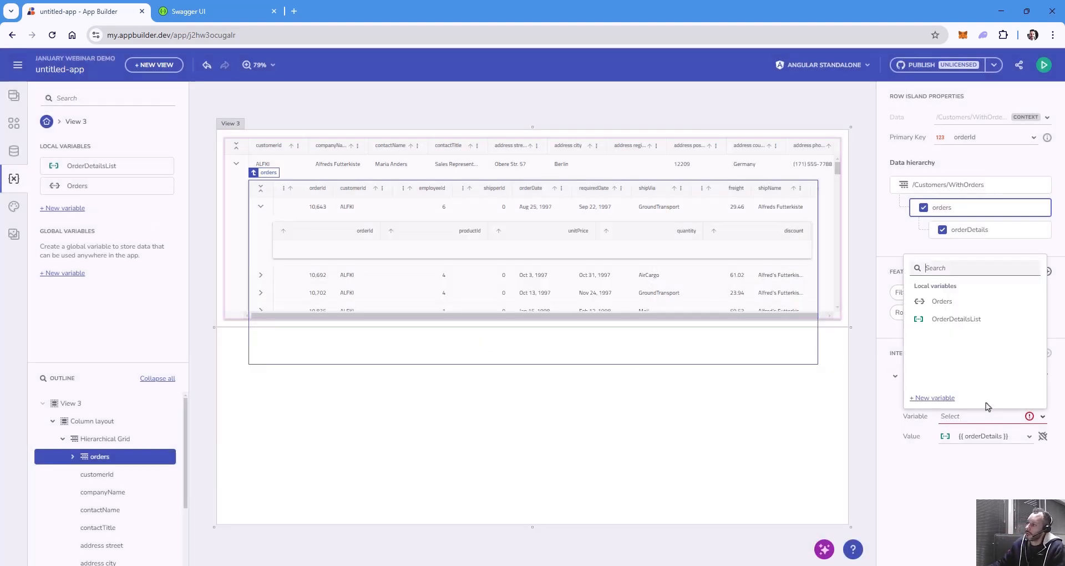
{"action": "left_click", "coordinate": [989, 321]}
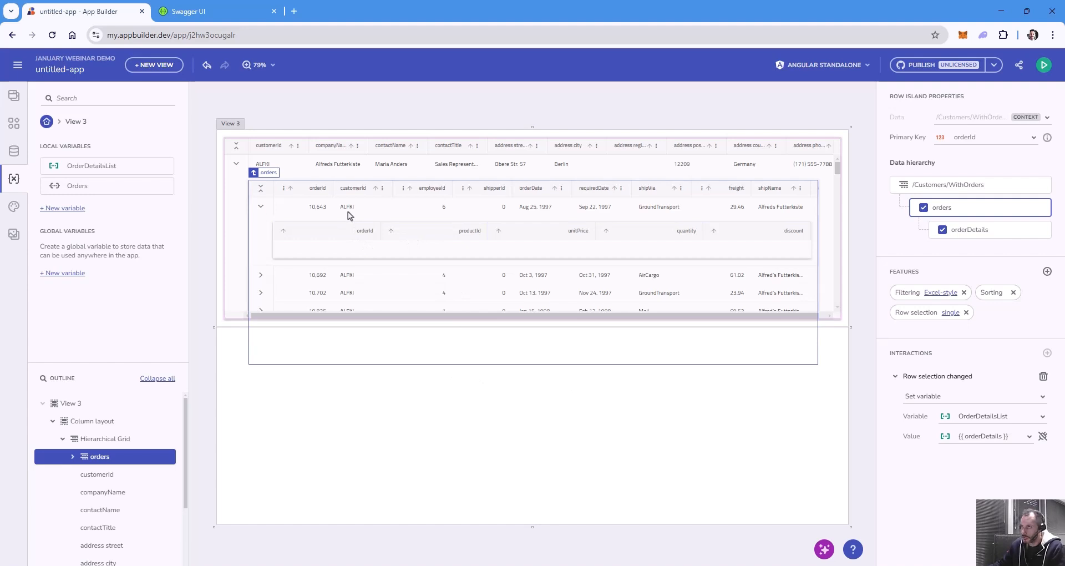
Enable a custom cell display template for the orderId column of the orders level and add a Button to it.
{"action": "left_click", "coordinate": [312, 194]}
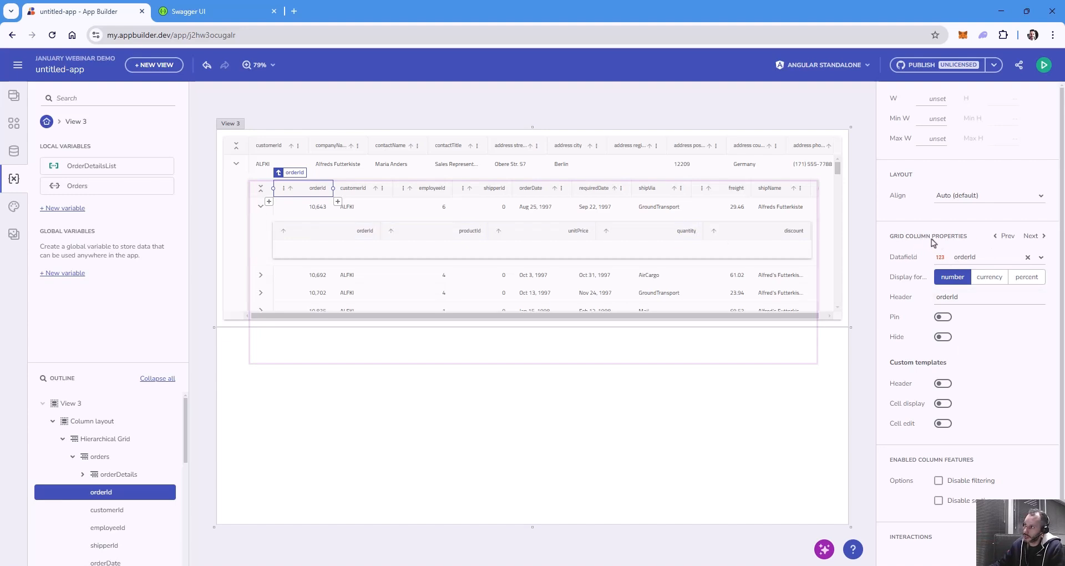
{"action": "left_click", "coordinate": [947, 408]}
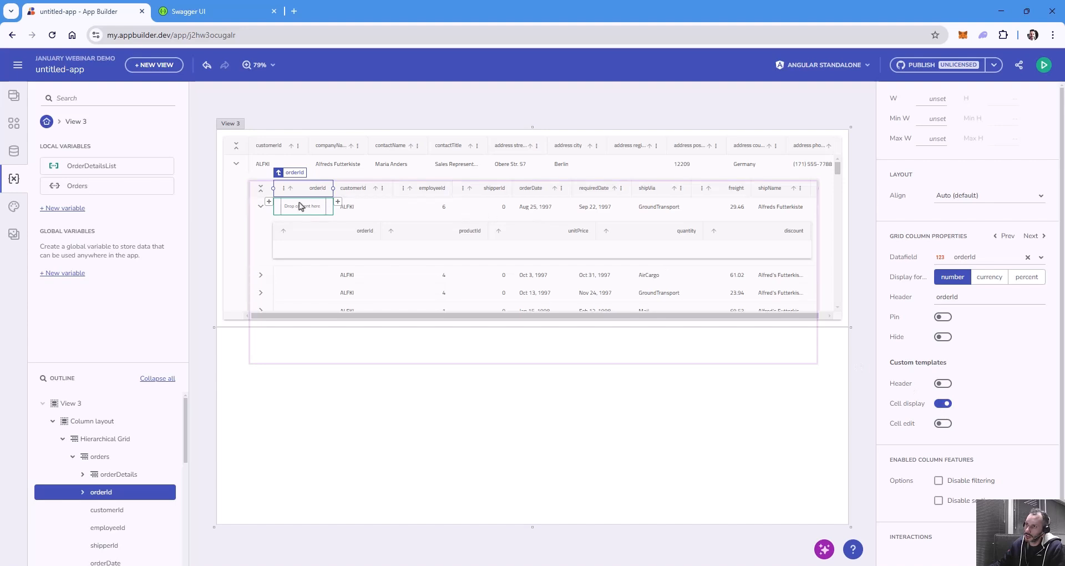
{"action": "left_click", "coordinate": [301, 207]}
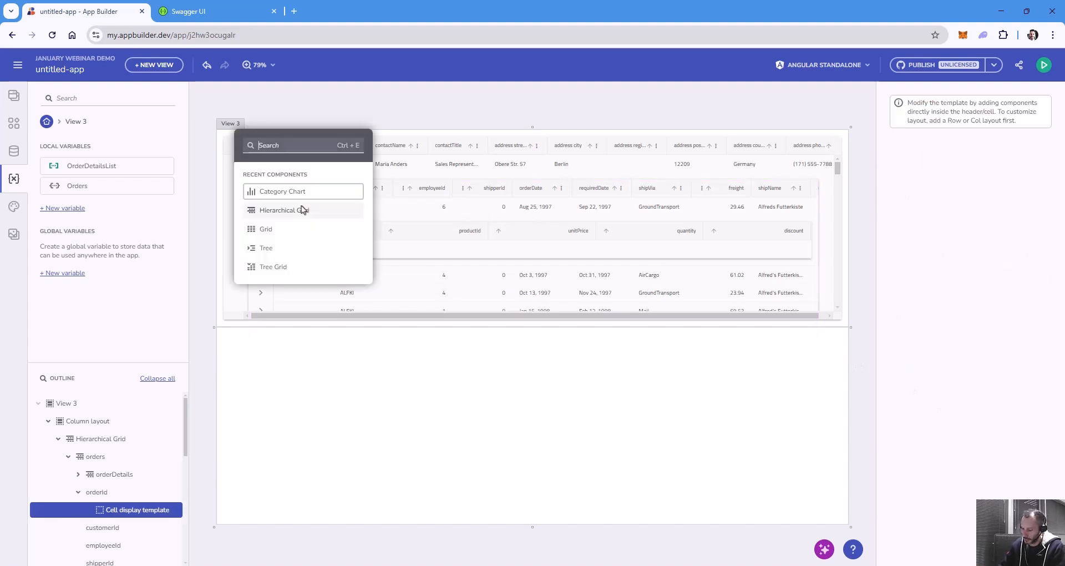
{"action": "type", "text": "b"}
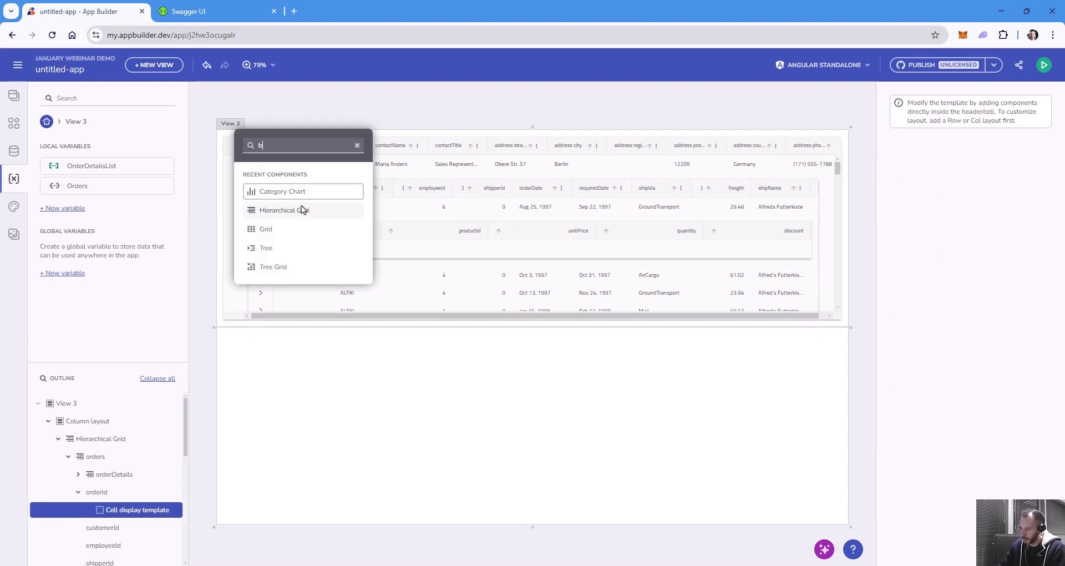
{"action": "type", "text": "utt"}
{"action": "left_click", "coordinate": [304, 203]}
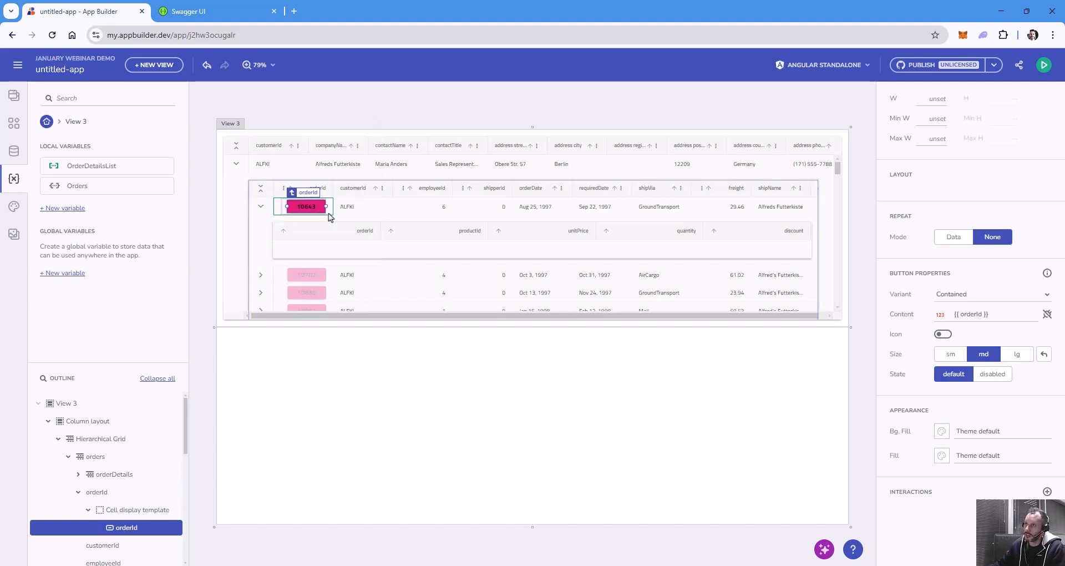
Unbind the button's content and set it to "Show details", then widen the orderId column to 161 px.
{"action": "left_click", "coordinate": [976, 314]}
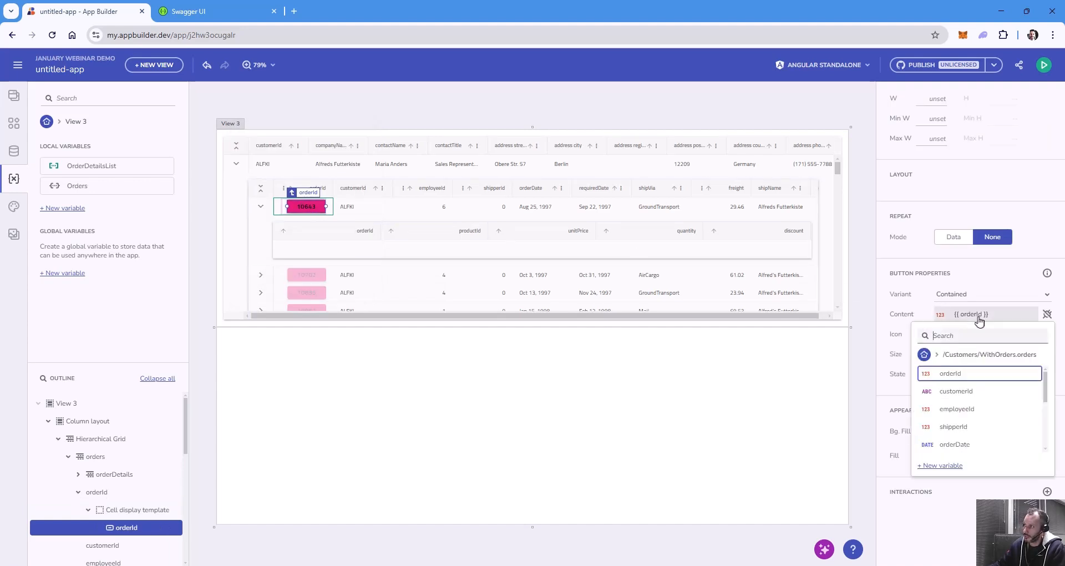
{"action": "left_click", "coordinate": [1047, 315]}
{"action": "double_click", "coordinate": [1011, 315]}
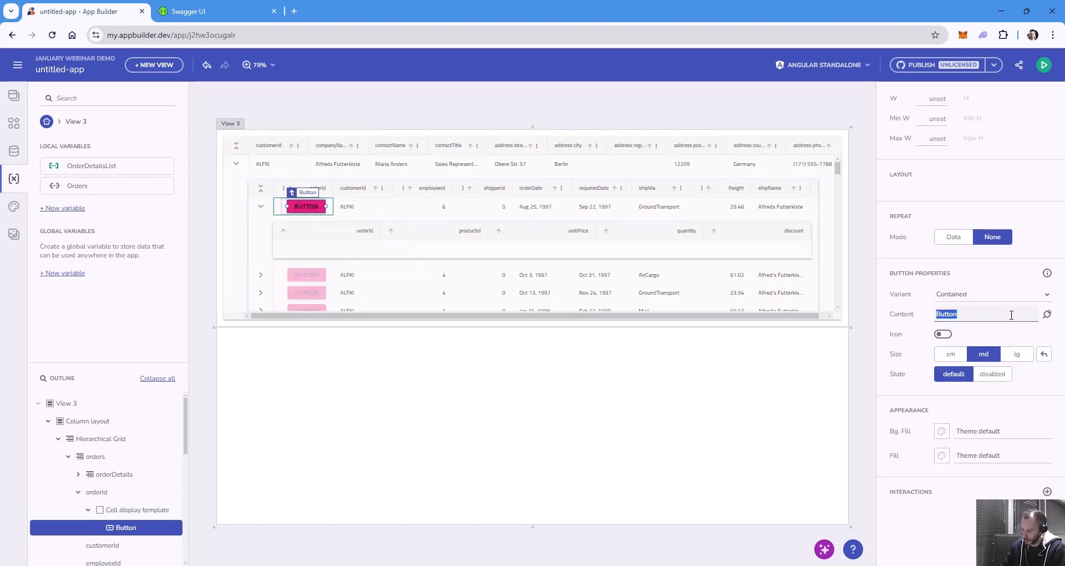
{"action": "type", "text": "Show details"}
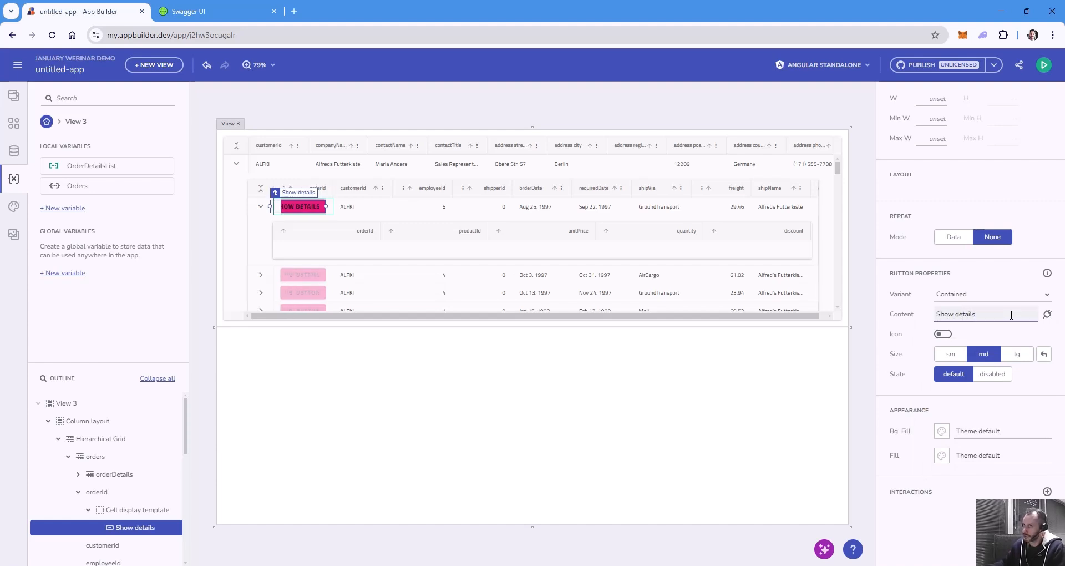
{"action": "left_click", "coordinate": [332, 191]}
{"action": "left_click_drag", "start_coordinate": [340, 189], "coordinate": [341, 190]}
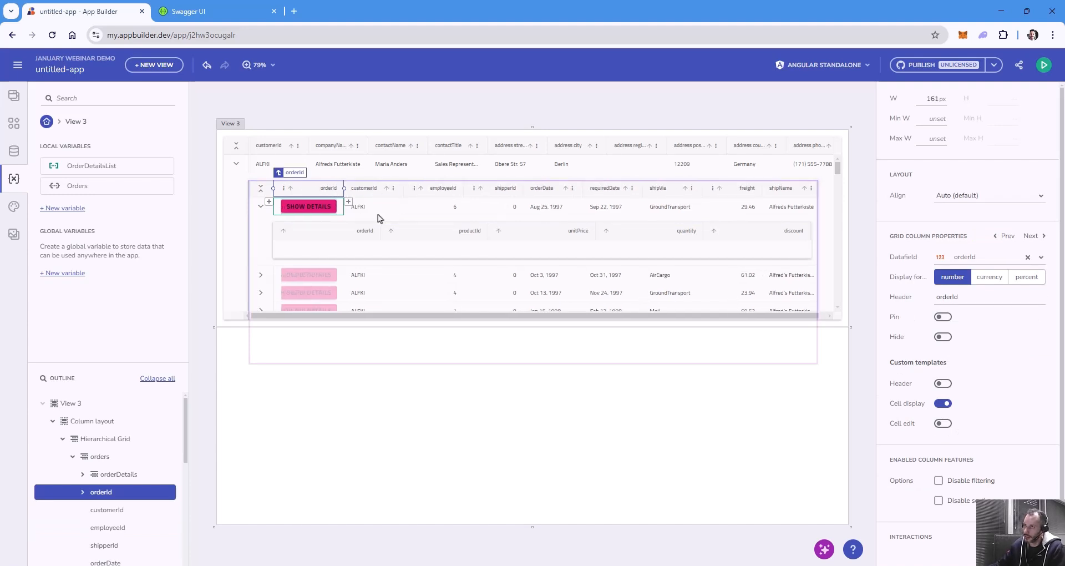
Add a Dialog Window alongside the Show details button in the cell template and set its type to Custom Content.
{"action": "left_click", "coordinate": [313, 207]}
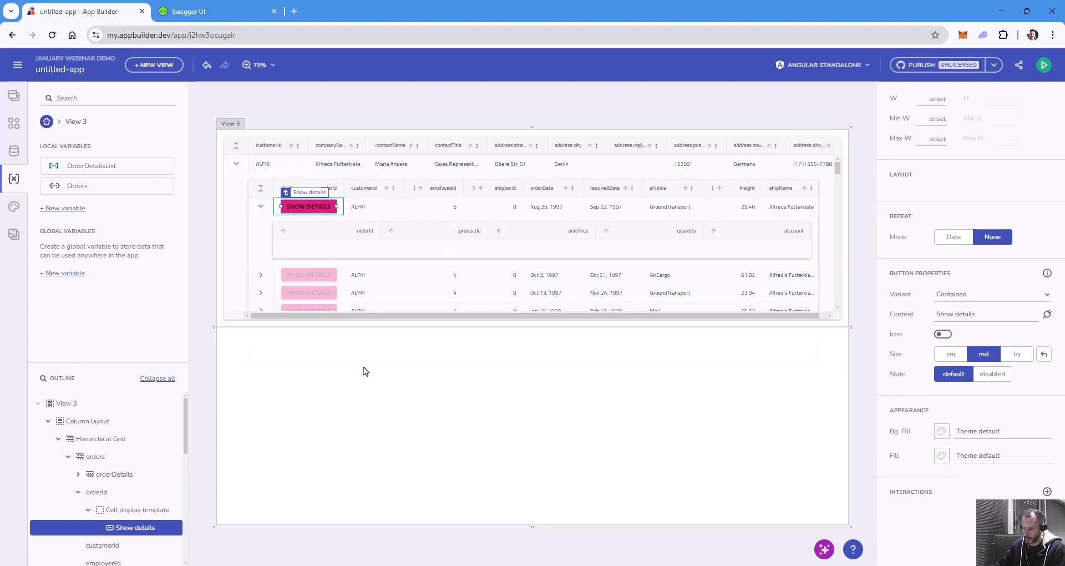
{"action": "key", "text": "ctrl+e"}
{"action": "type", "text": "dial"}
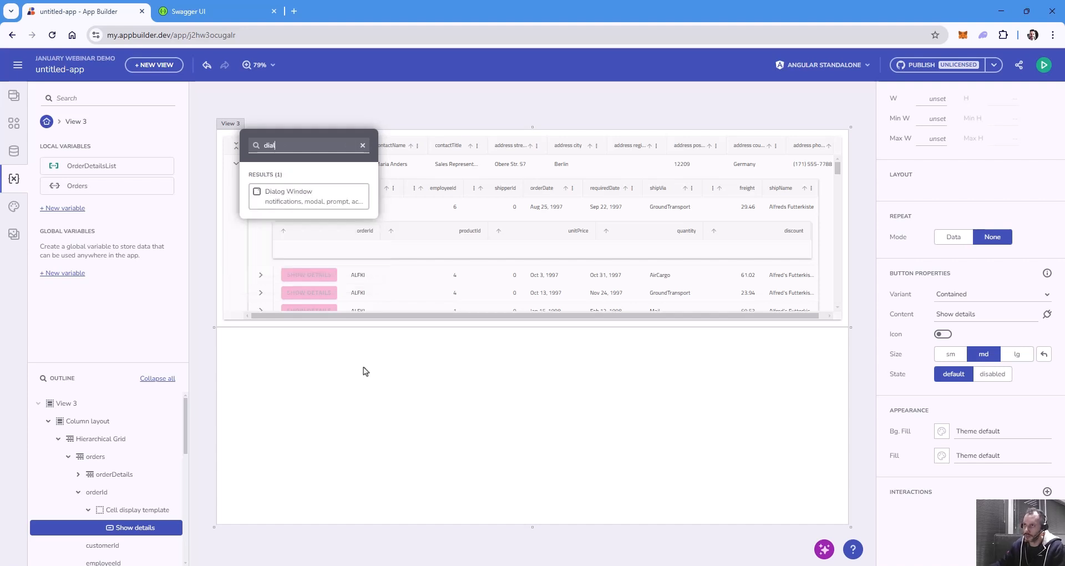
{"action": "left_click", "coordinate": [311, 195]}
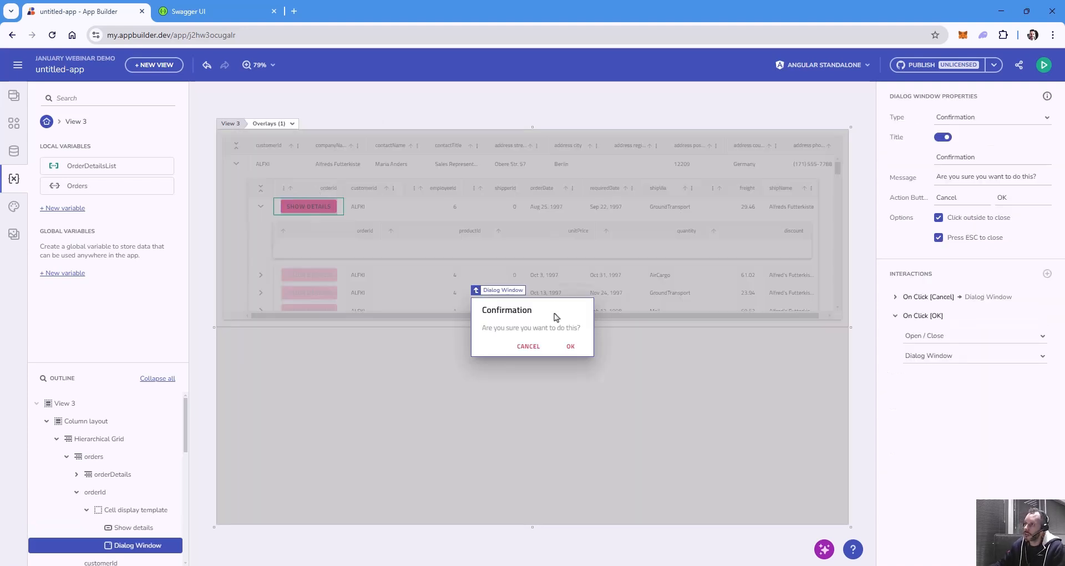
{"action": "left_click", "coordinate": [948, 120]}
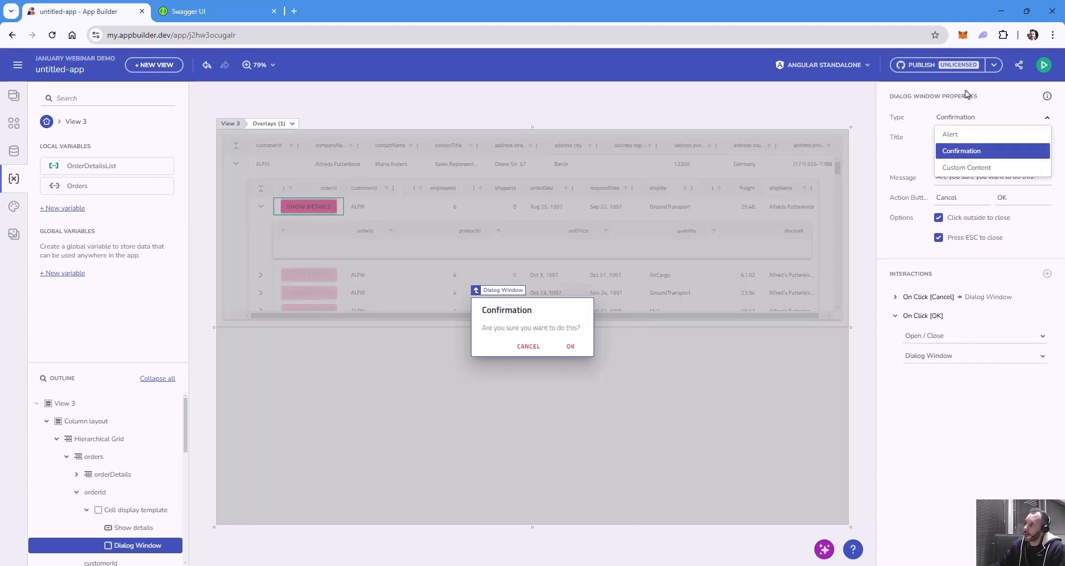
{"action": "left_click", "coordinate": [986, 121]}
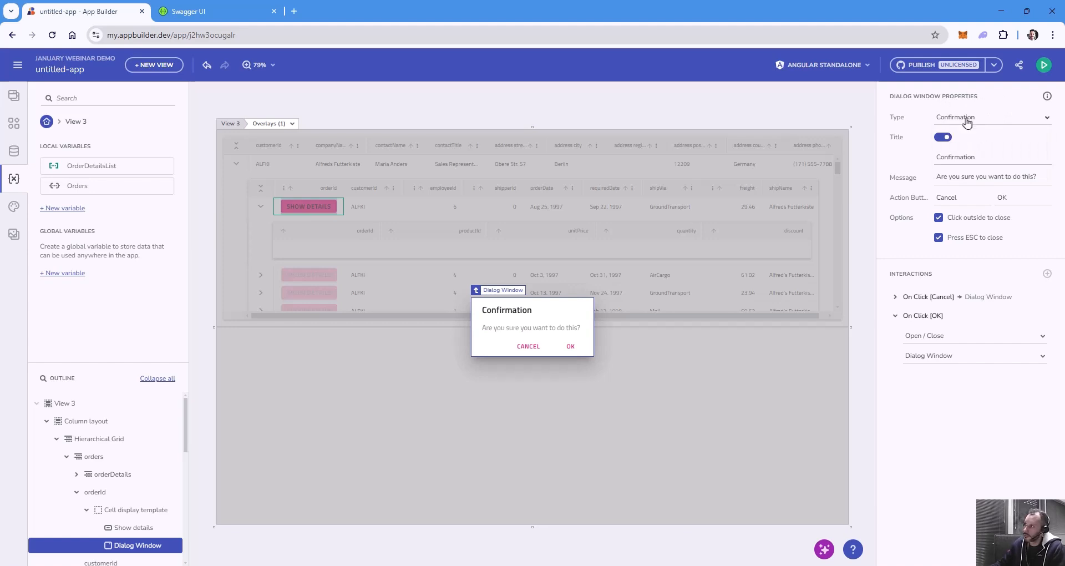
{"action": "left_click", "coordinate": [966, 119]}
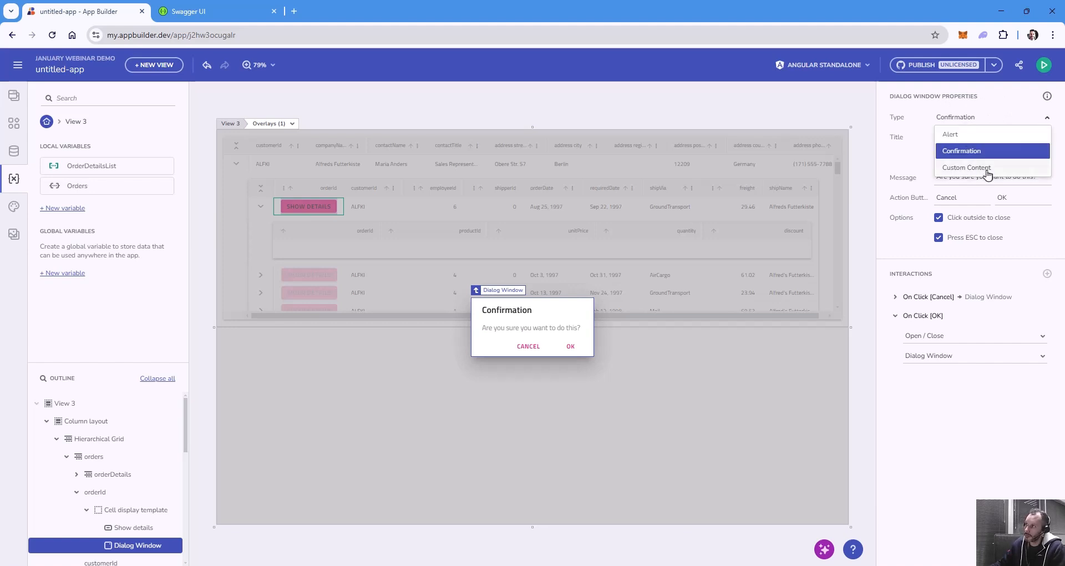
{"action": "left_click", "coordinate": [987, 168]}
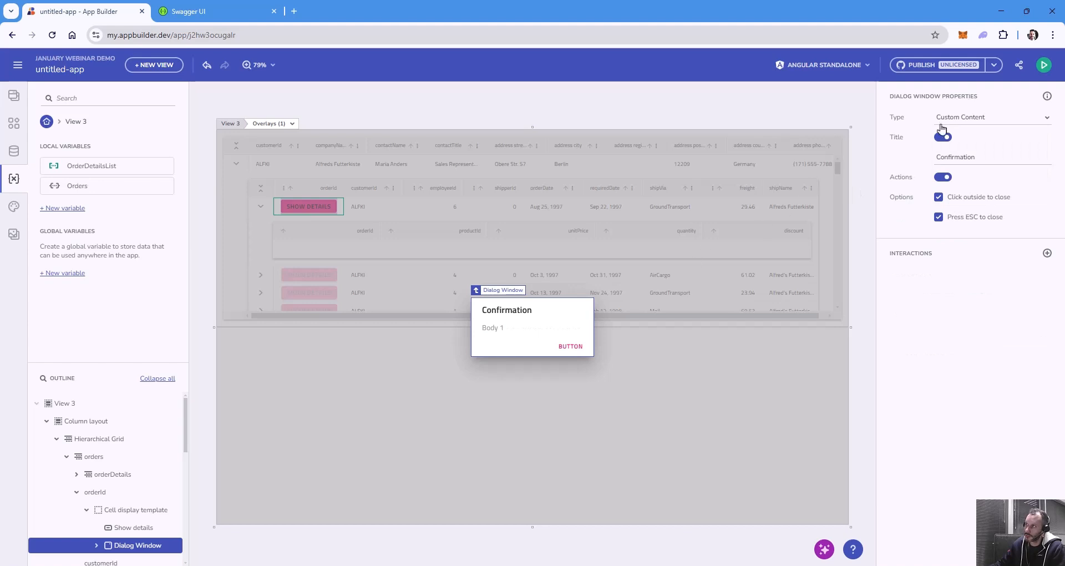
Set the dialog window's title to "Details".
{"action": "double_click", "coordinate": [963, 158]}
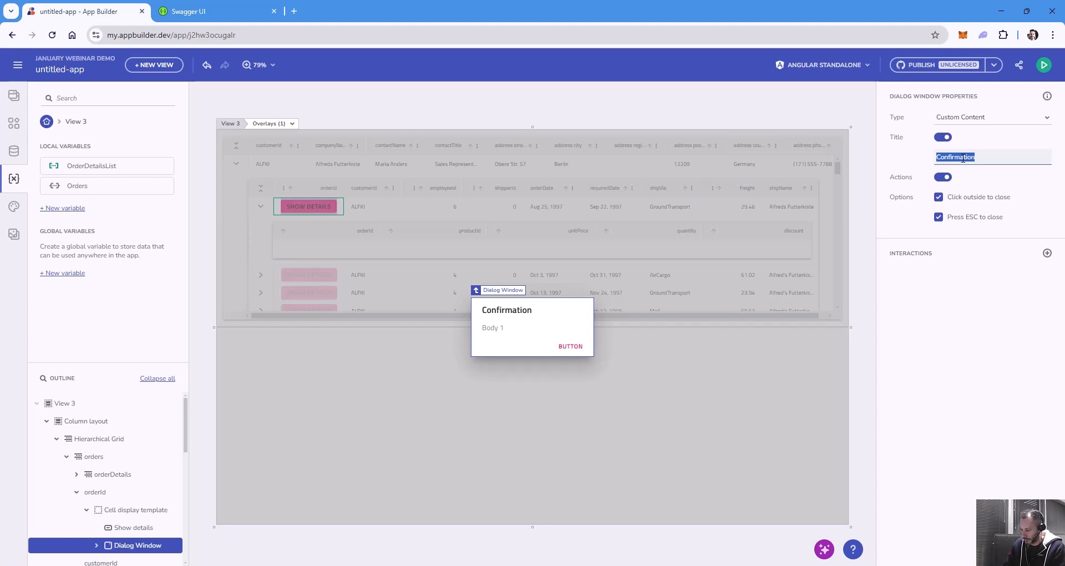
{"action": "type", "text": "Detail"}
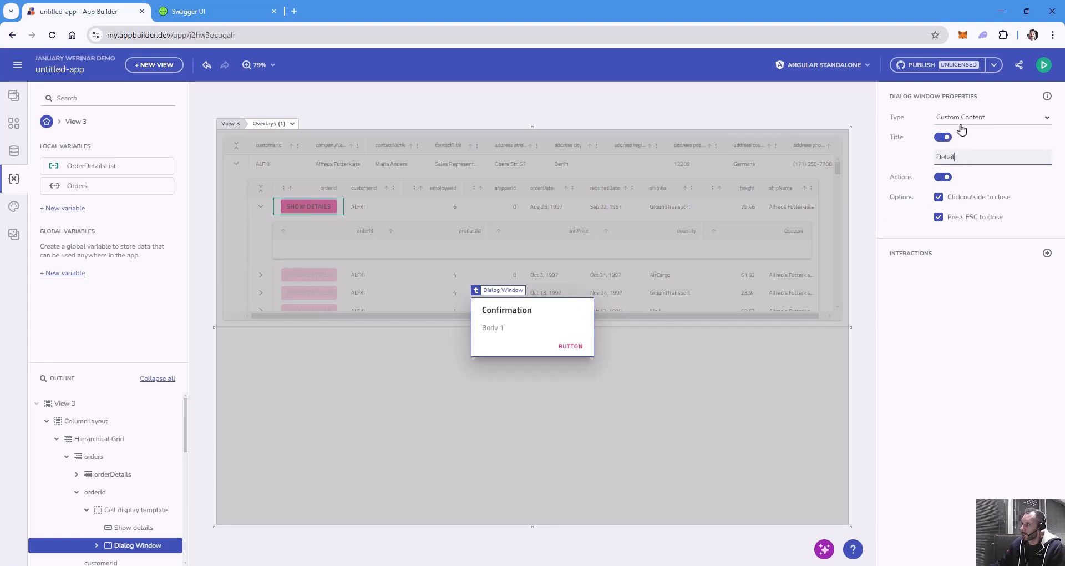
{"action": "left_click", "coordinate": [513, 330]}
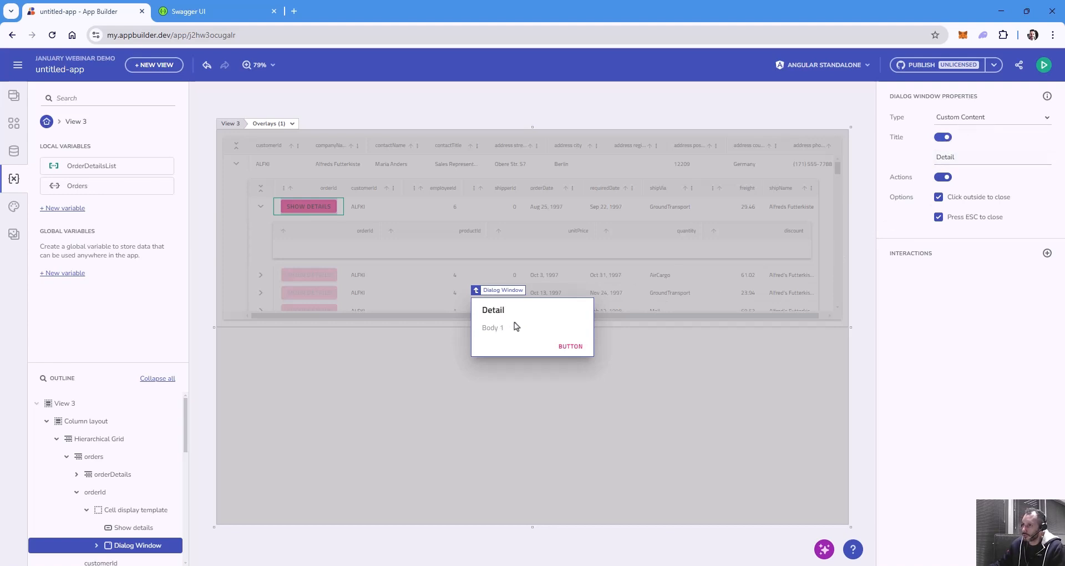
{"action": "left_click", "coordinate": [975, 159]}
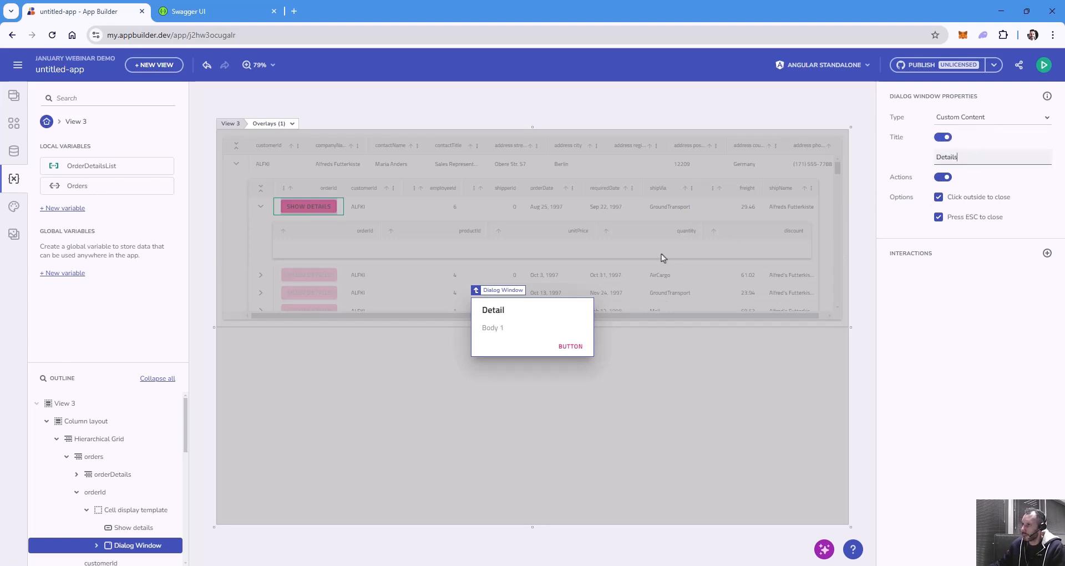
{"action": "left_click", "coordinate": [547, 324]}
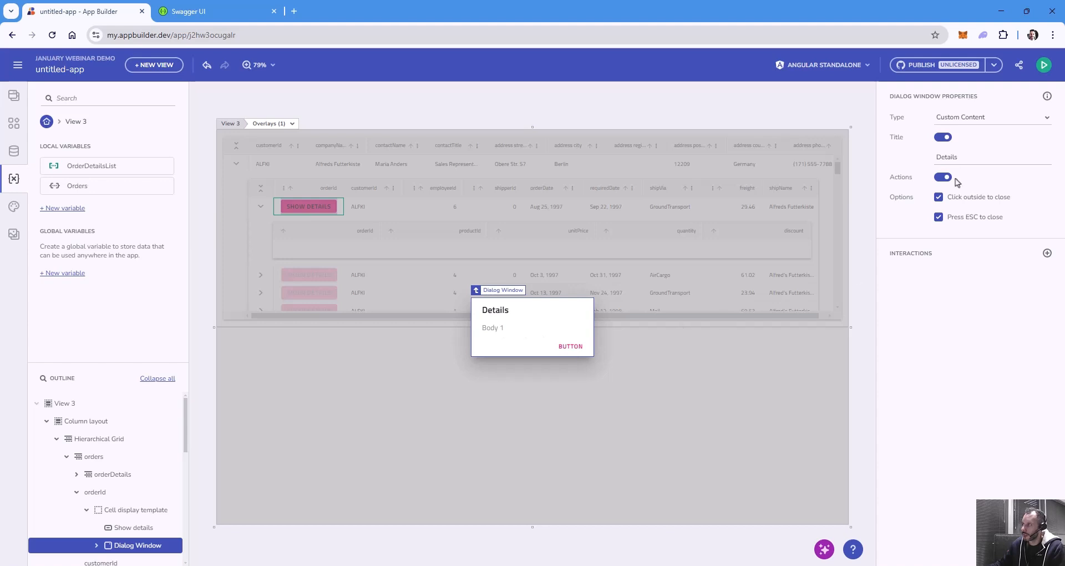
Replace the Body 1 text in the dialog window with a Category Chart.
{"action": "left_click", "coordinate": [502, 328]}
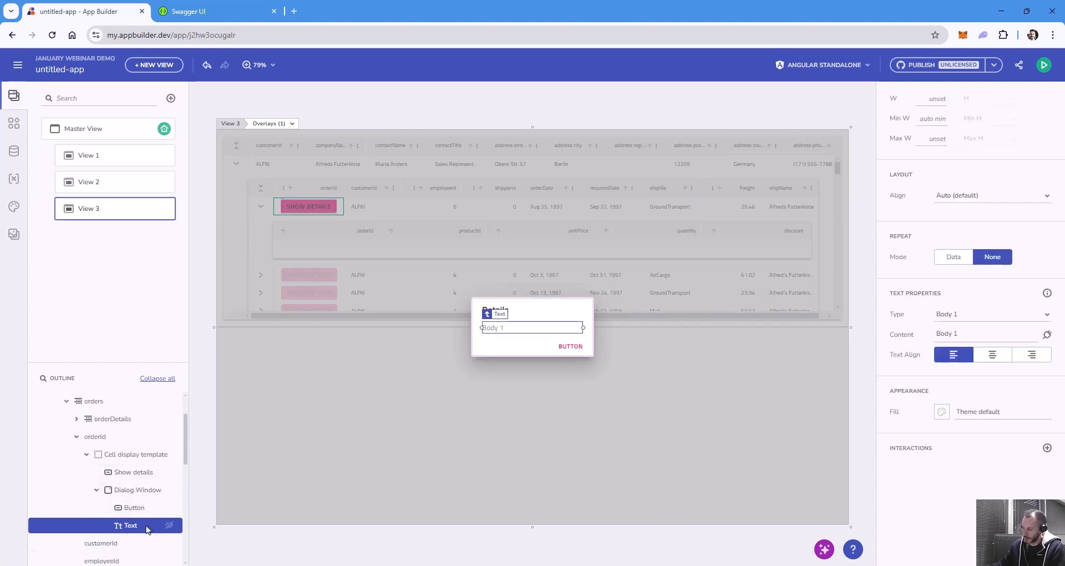
{"action": "key", "text": "ctrl+e"}
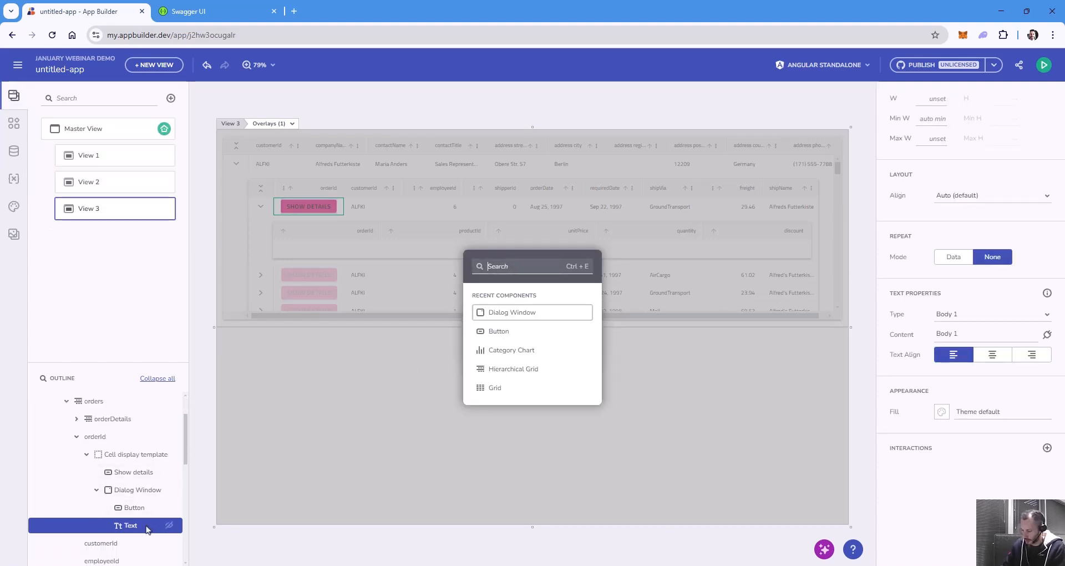
{"action": "type", "text": "char"}
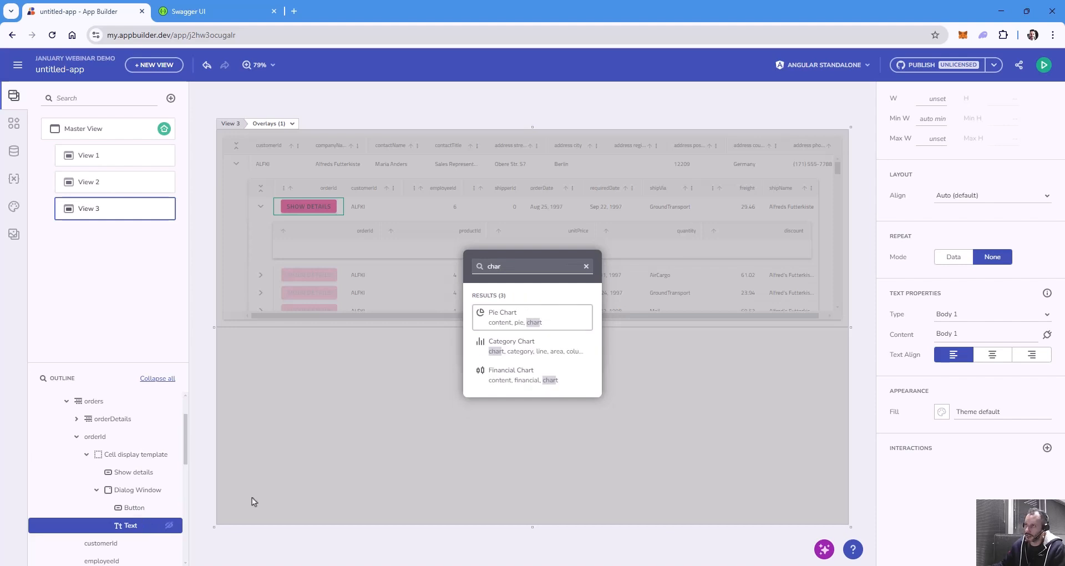
{"action": "left_click", "coordinate": [524, 348]}
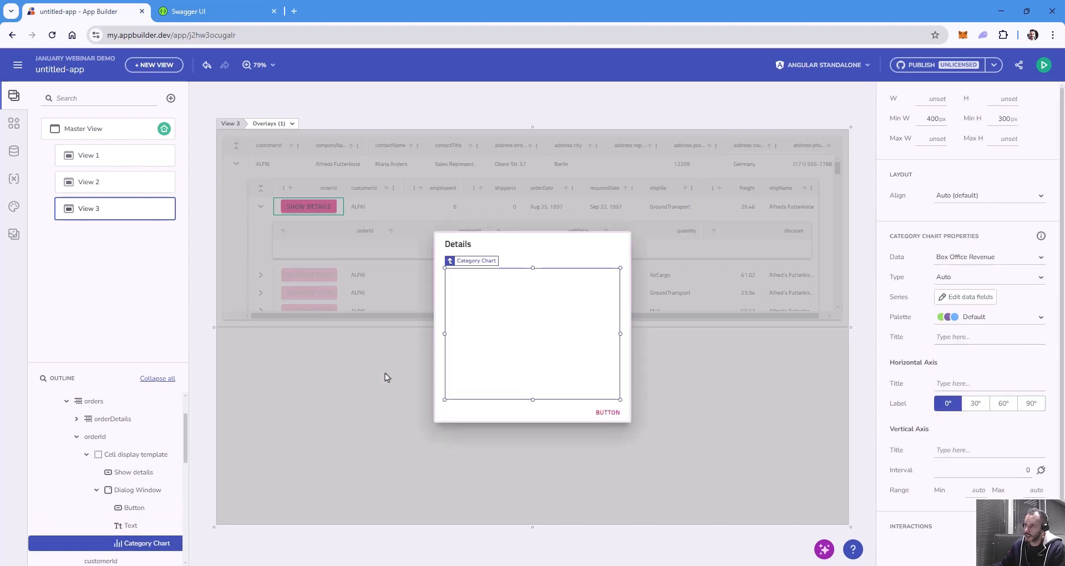
{"action": "left_click", "coordinate": [136, 526]}
{"action": "key", "text": "Delete"}
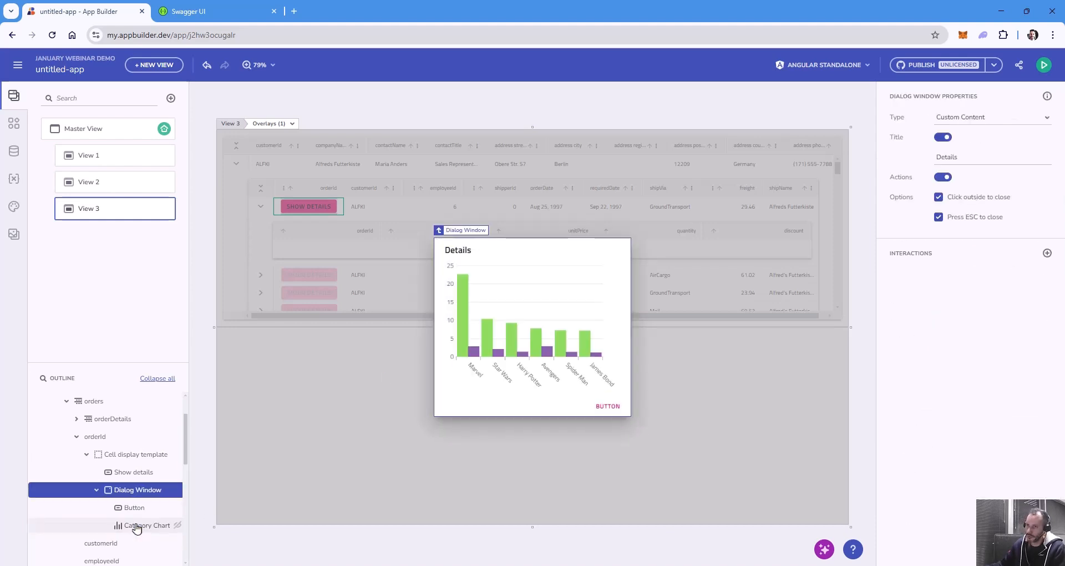
Bind the dialog's Category Chart to the local variable OrderDetailsList.
{"action": "left_click", "coordinate": [145, 522]}
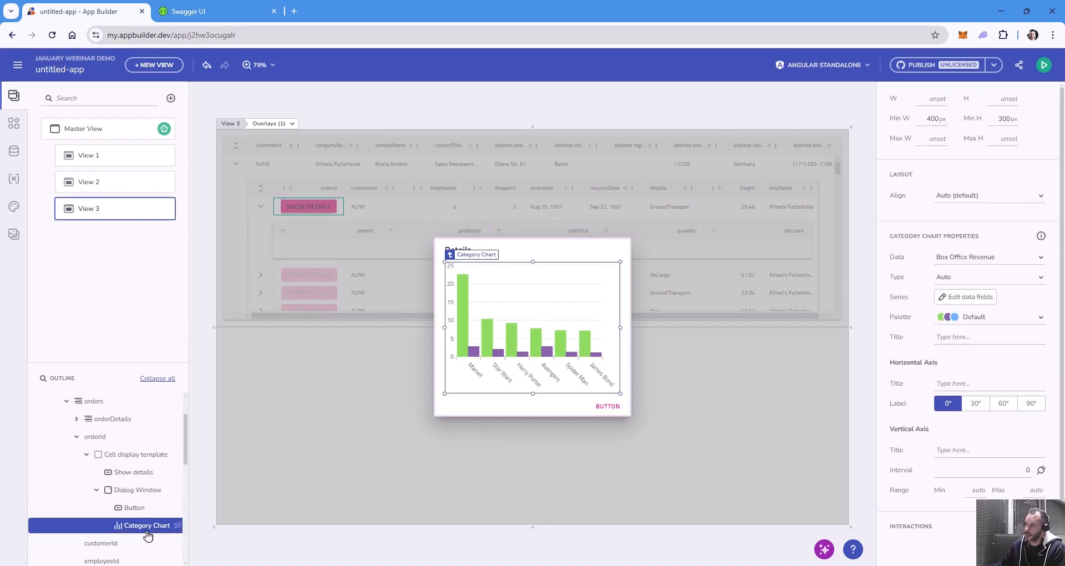
{"action": "left_click", "coordinate": [992, 259]}
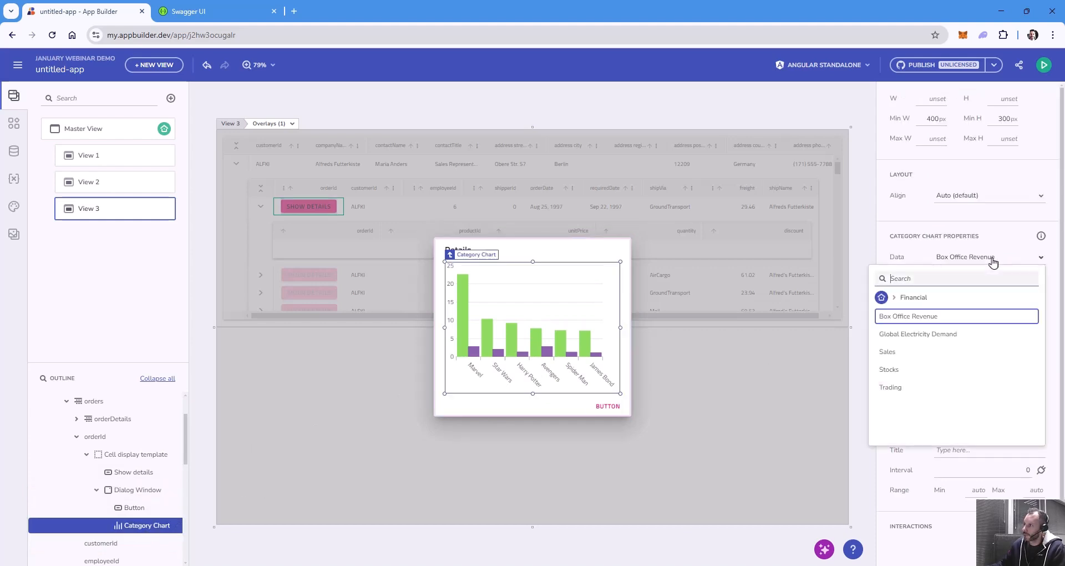
{"action": "left_click", "coordinate": [883, 298]}
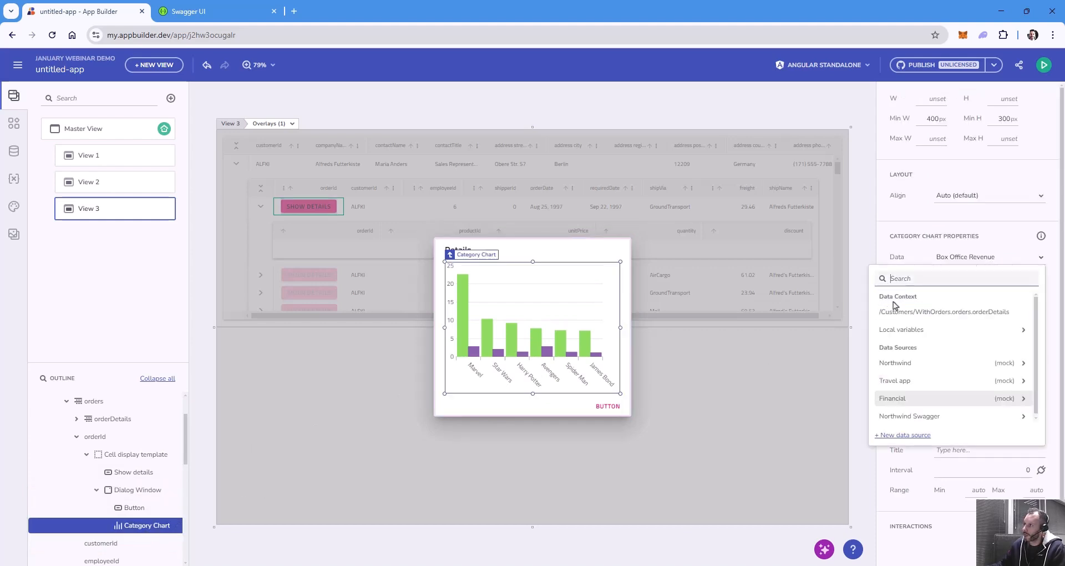
{"action": "left_click", "coordinate": [952, 331]}
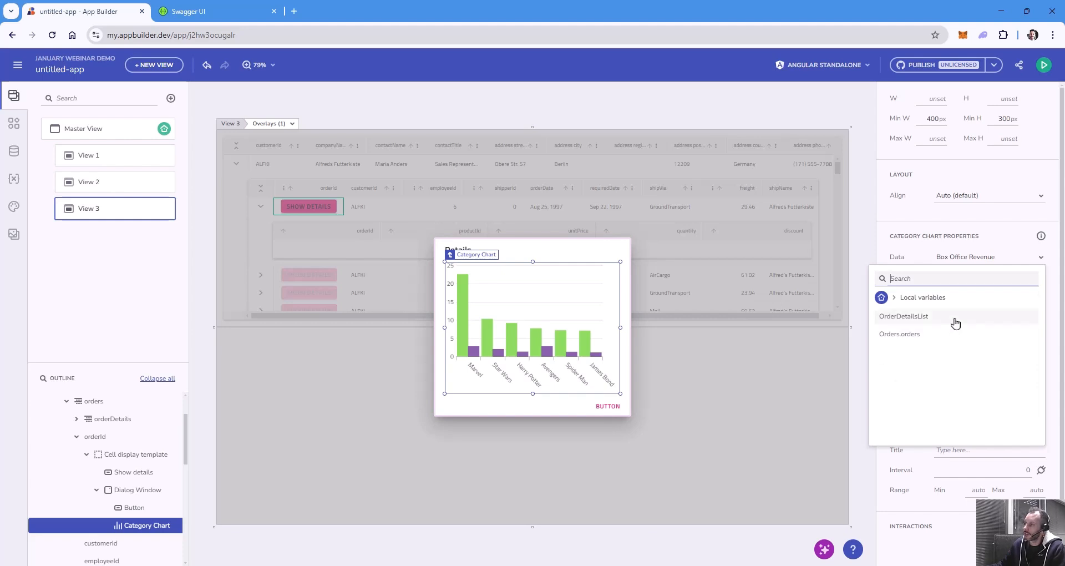
{"action": "left_click", "coordinate": [954, 318]}
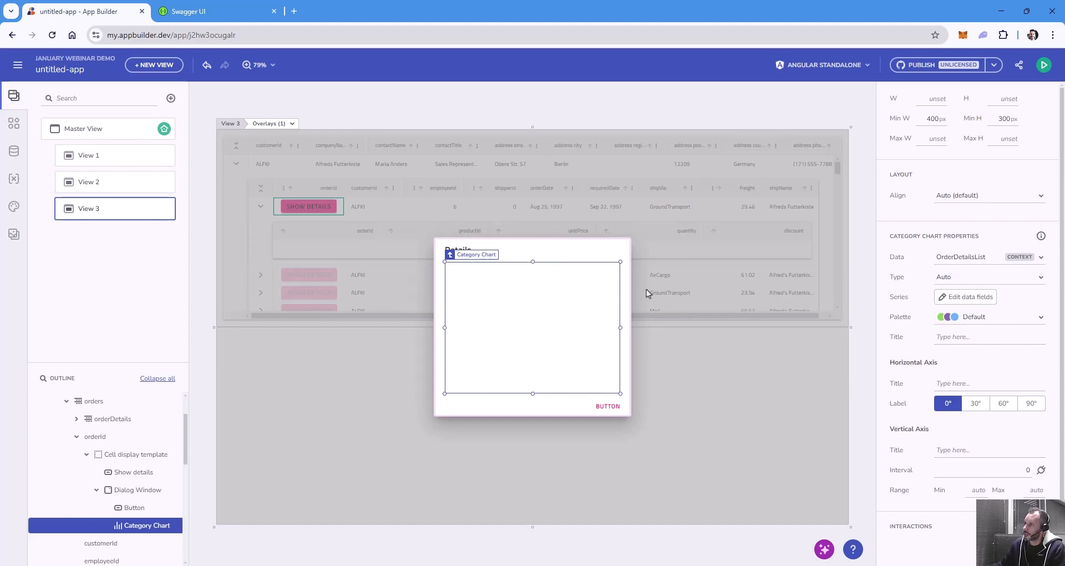
Set the value fields of the dialog's Category Chart to unitPrice and quantity.
{"action": "left_click", "coordinate": [946, 297]}
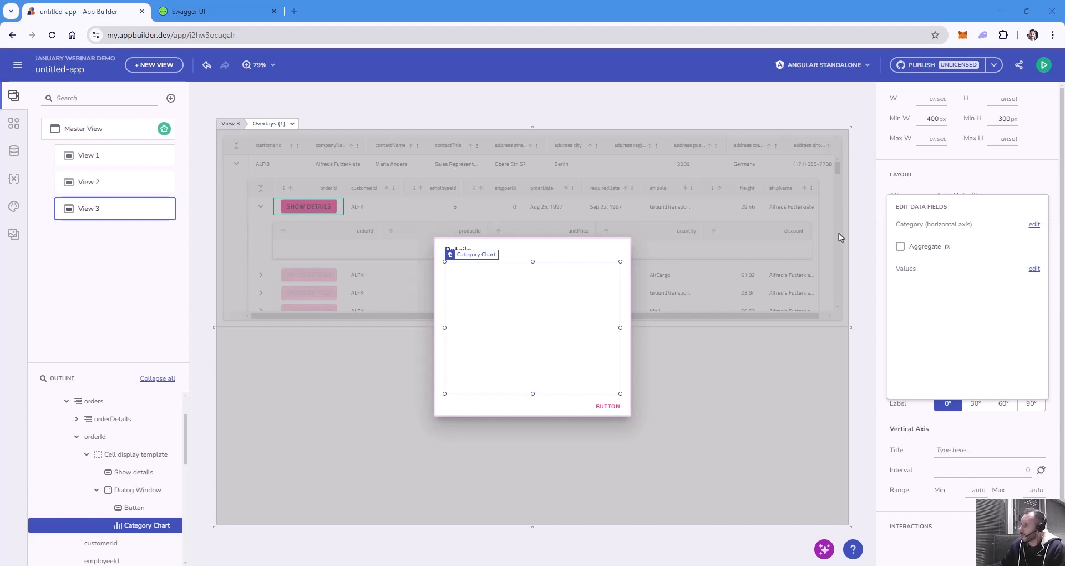
{"action": "left_click", "coordinate": [1033, 270]}
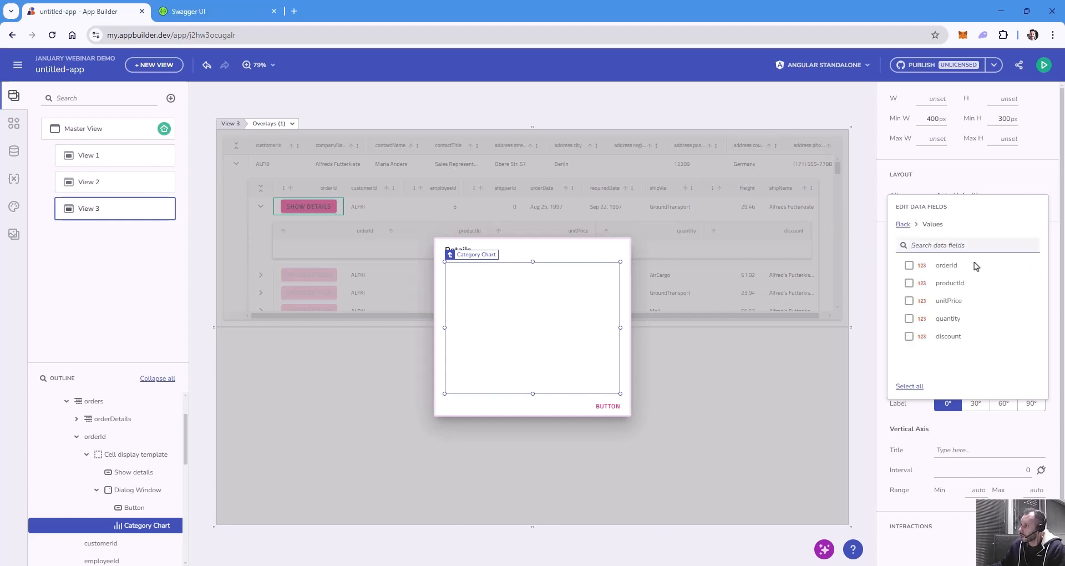
{"action": "left_click", "coordinate": [909, 301]}
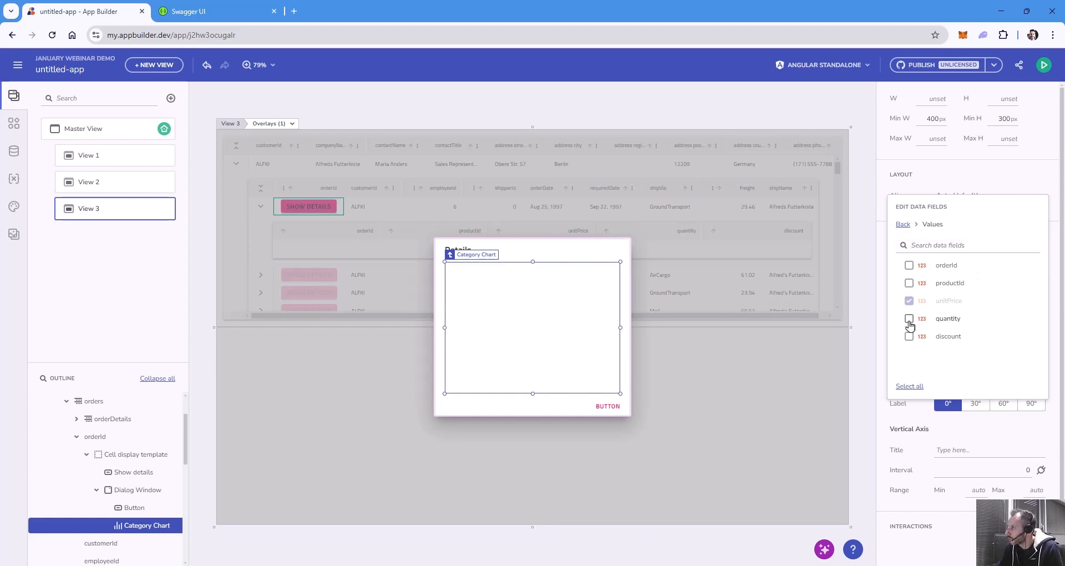
{"action": "left_click", "coordinate": [909, 320]}
{"action": "left_click", "coordinate": [1014, 177]}
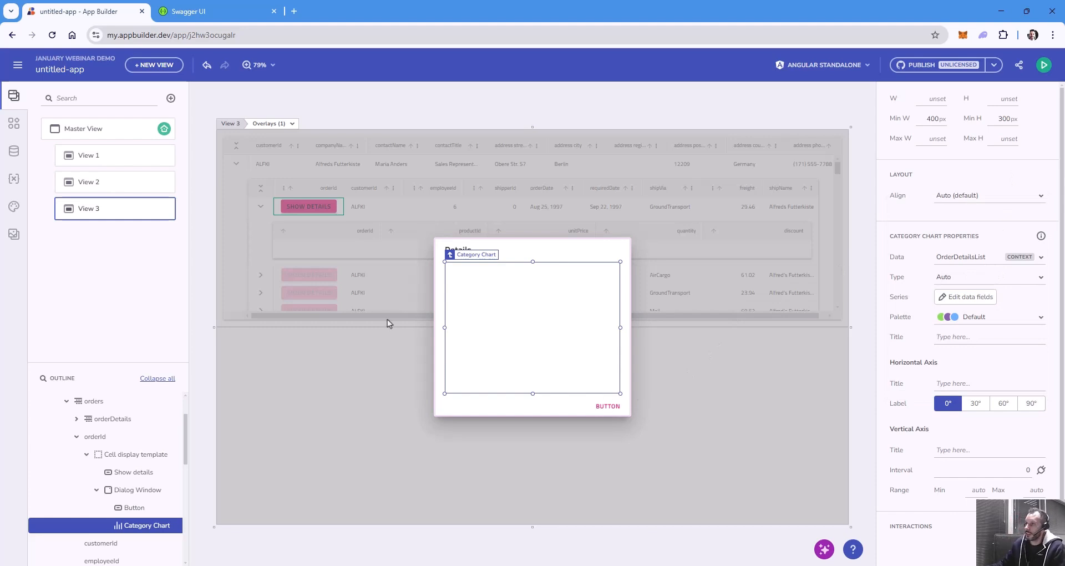
Configure the dialog button's On click interaction to Open / Close the Dialog Window.
{"action": "left_click", "coordinate": [135, 507]}
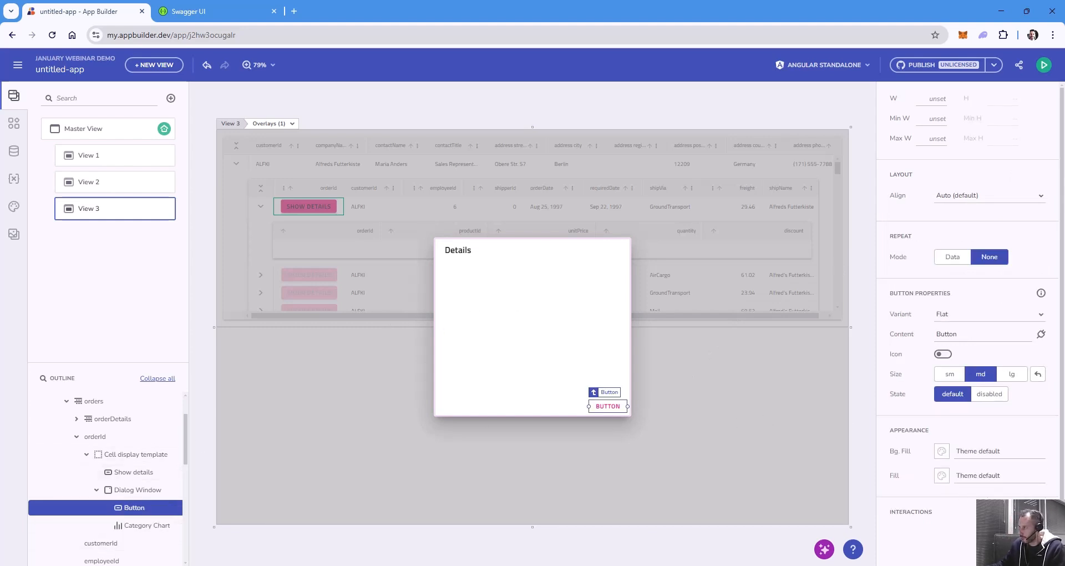
{"action": "scroll", "coordinate": [954, 494], "scroll_direction": "down", "scroll_amount": 2}
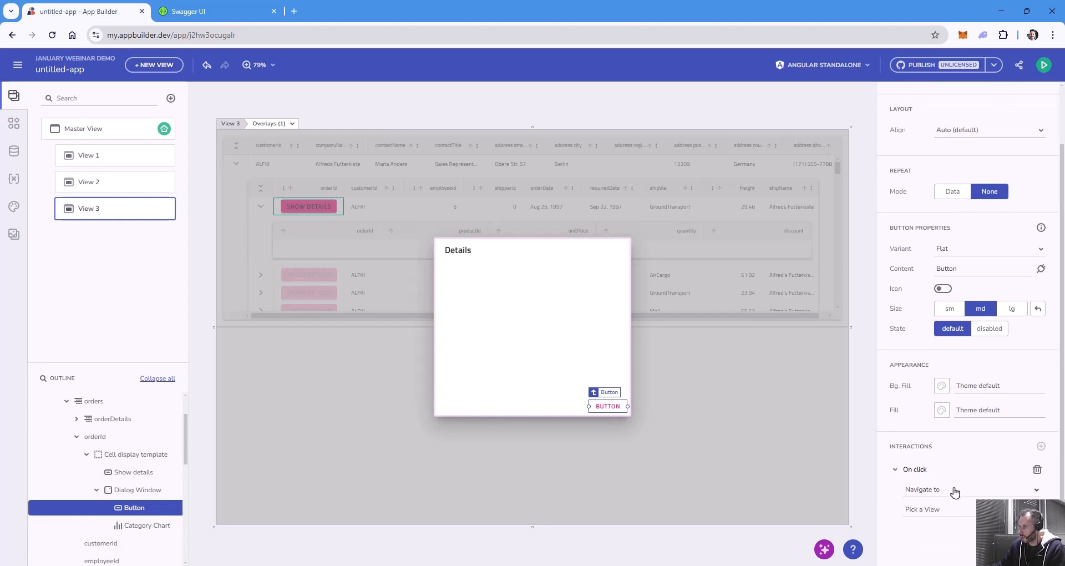
{"action": "left_click", "coordinate": [955, 489]}
{"action": "left_click", "coordinate": [930, 438]}
{"action": "left_click", "coordinate": [933, 510]}
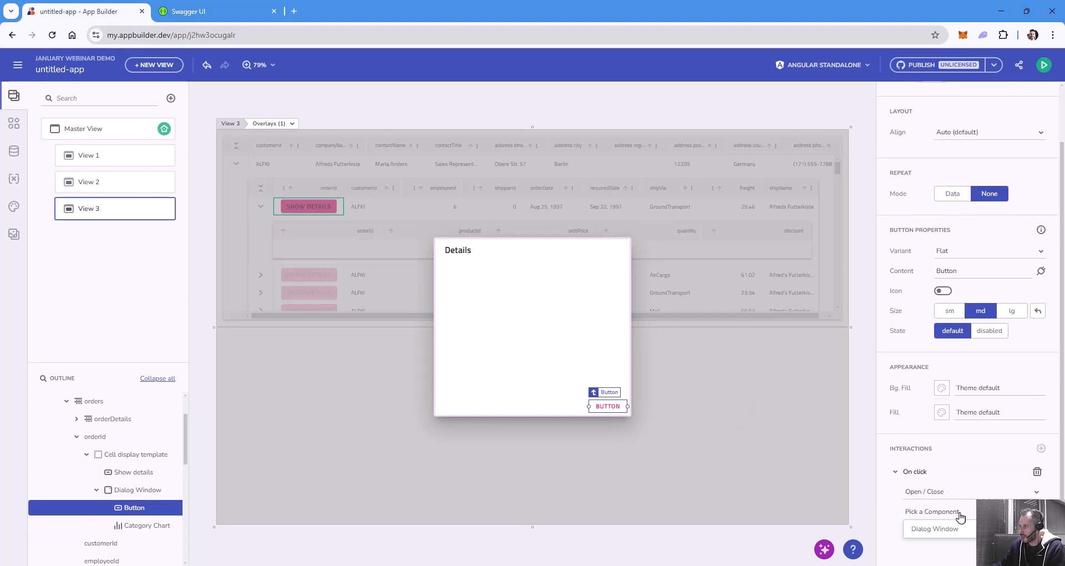
{"action": "left_click", "coordinate": [955, 530]}
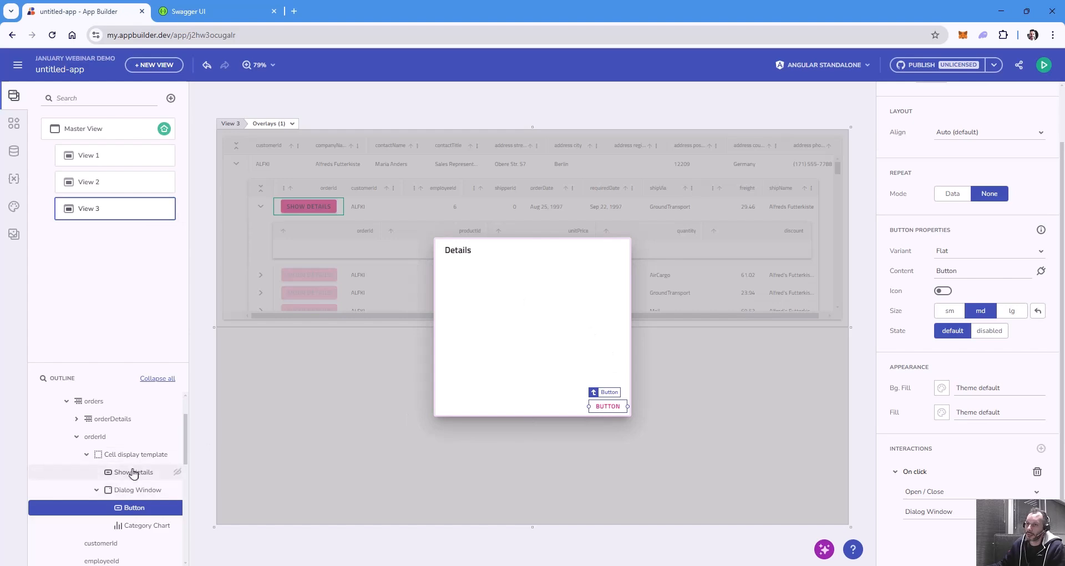
Preview the app, select the third customer in the grid and expand its orders.
{"action": "left_click", "coordinate": [94, 401]}
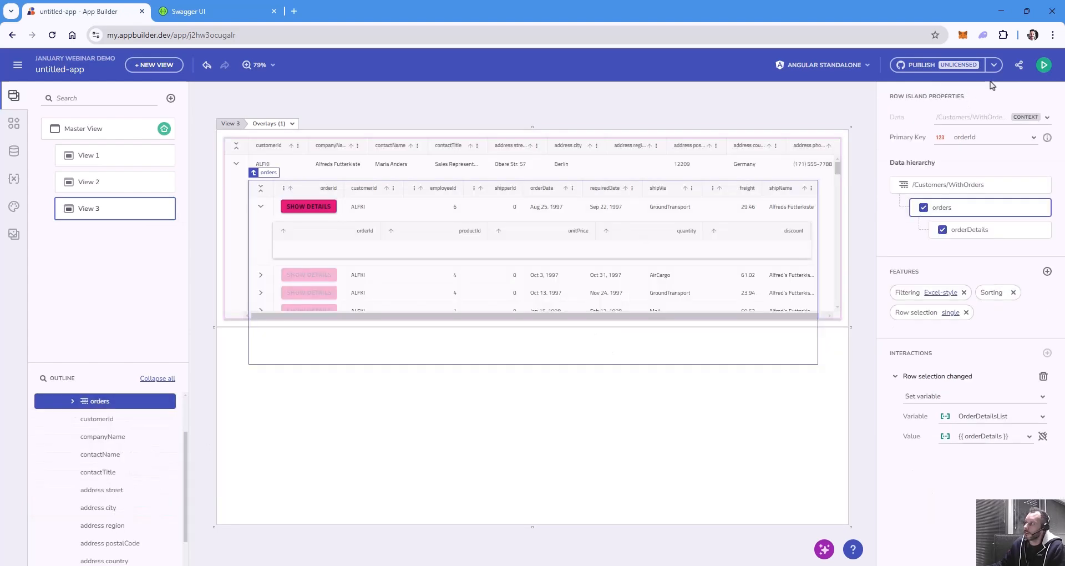
{"action": "left_click", "coordinate": [1043, 66]}
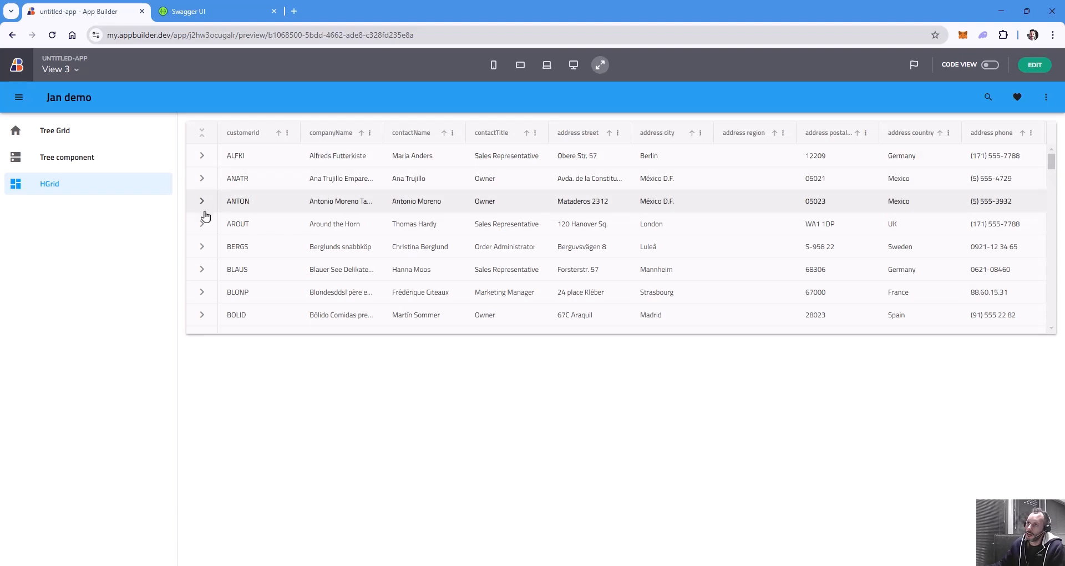
{"action": "left_click", "coordinate": [254, 203]}
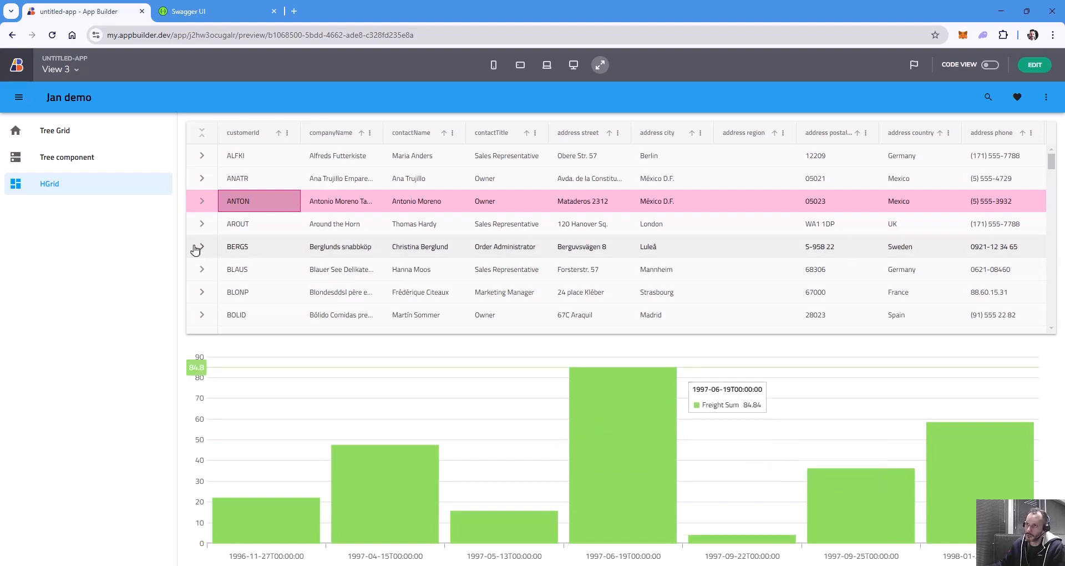
{"action": "left_click", "coordinate": [201, 201]}
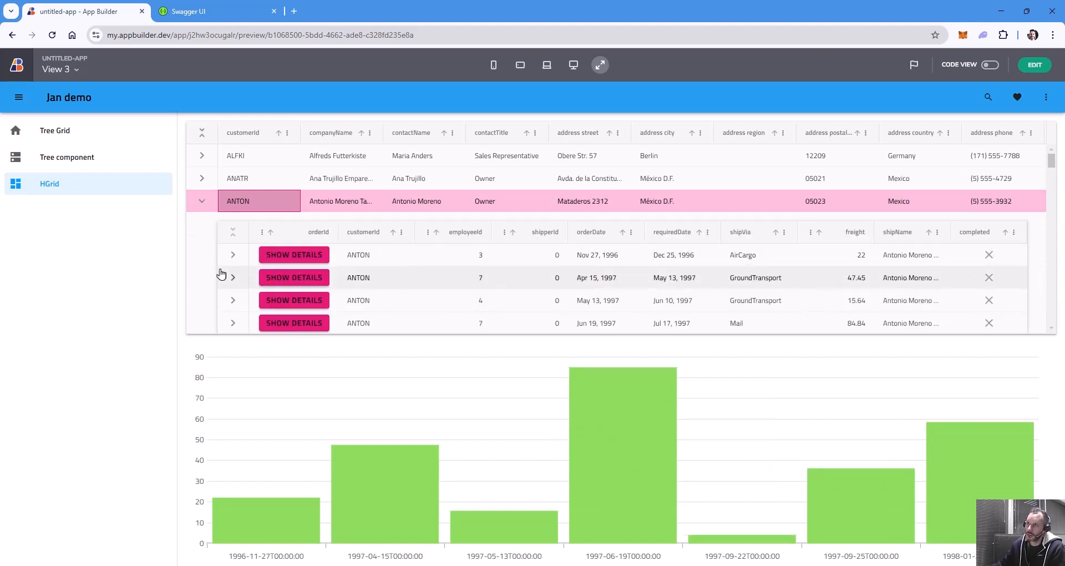
{"action": "scroll", "coordinate": [222, 274], "scroll_direction": "down", "scroll_amount": 1}
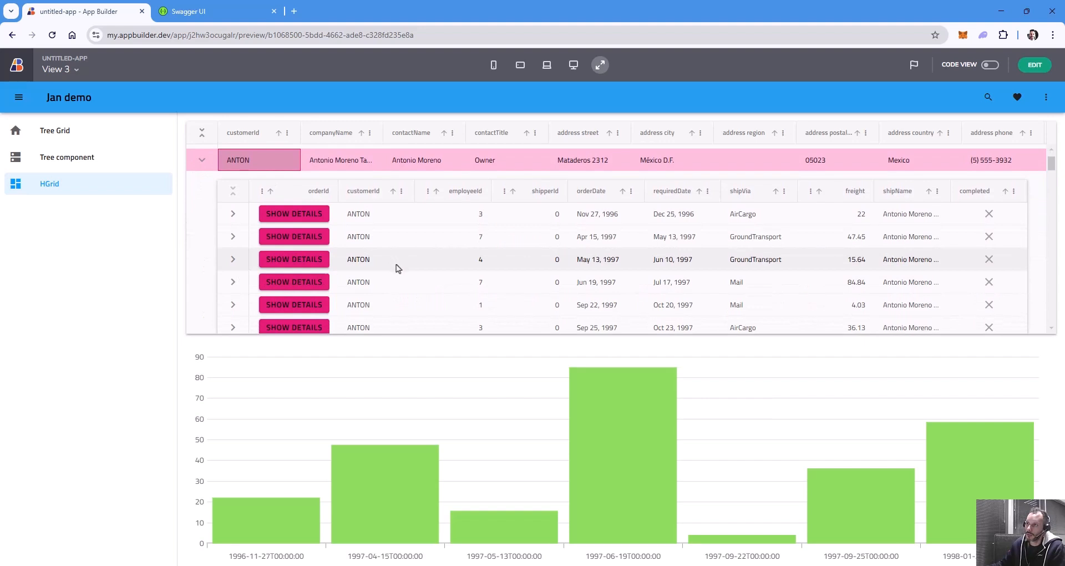
Select and expand the Jun 19, 1997 order, try its Show Details button, and return to the editor.
{"action": "left_click", "coordinate": [397, 281]}
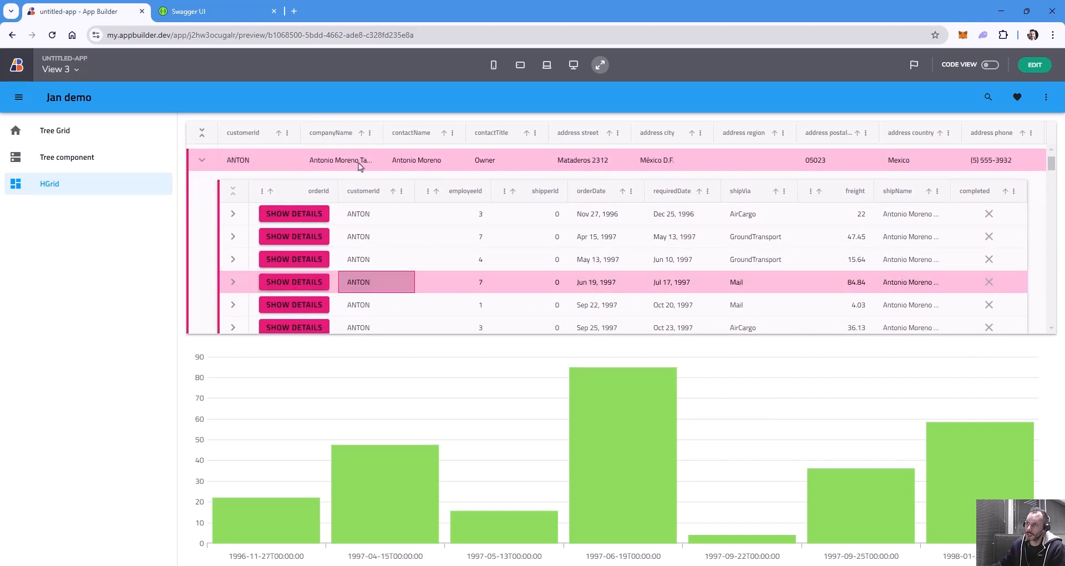
{"action": "left_click", "coordinate": [230, 286]}
{"action": "scroll", "coordinate": [433, 264], "scroll_direction": "down", "scroll_amount": 2}
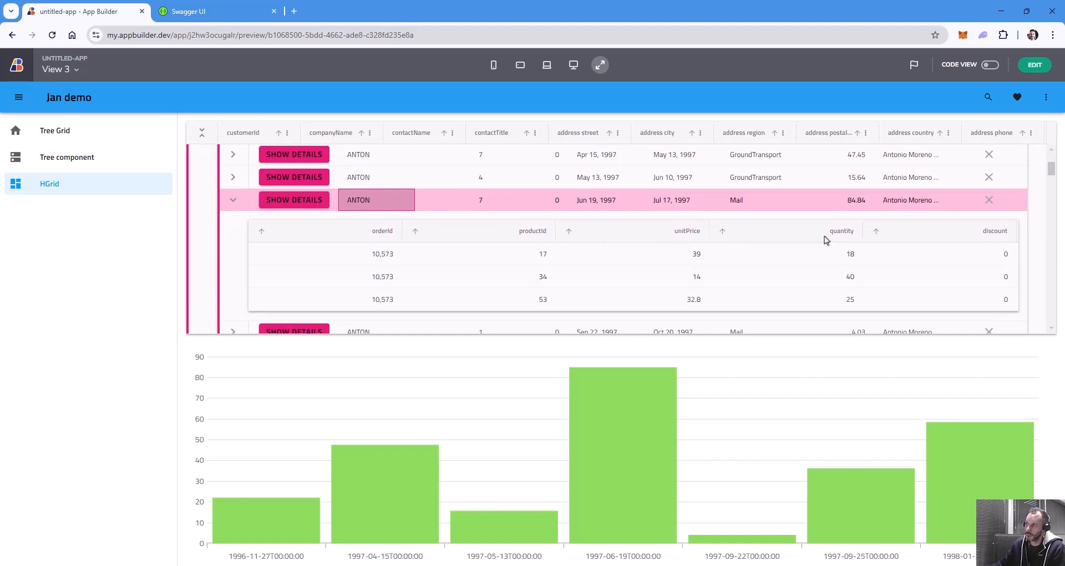
{"action": "left_click", "coordinate": [306, 206]}
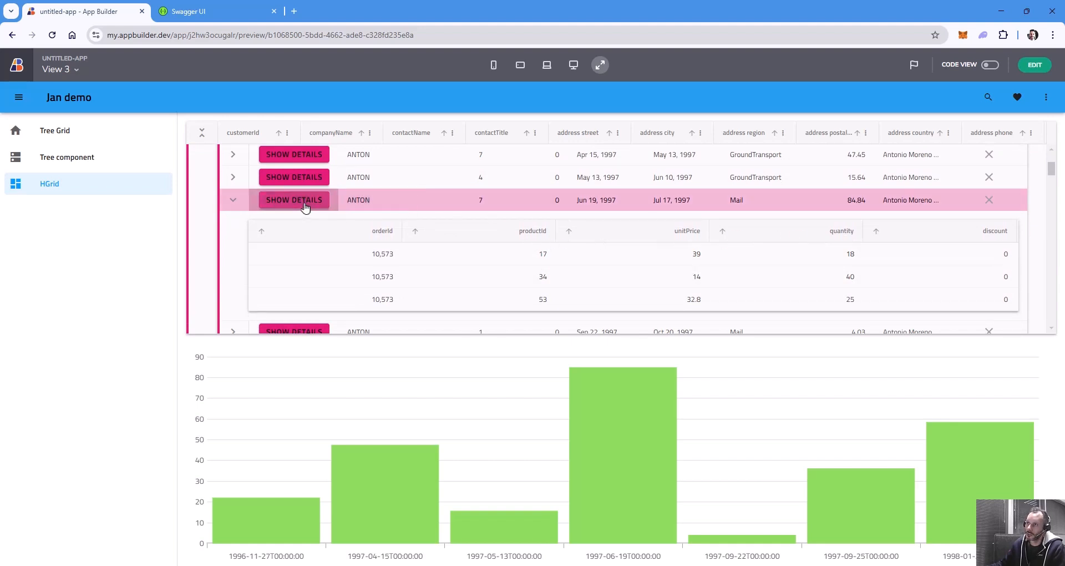
{"action": "left_click", "coordinate": [1035, 66]}
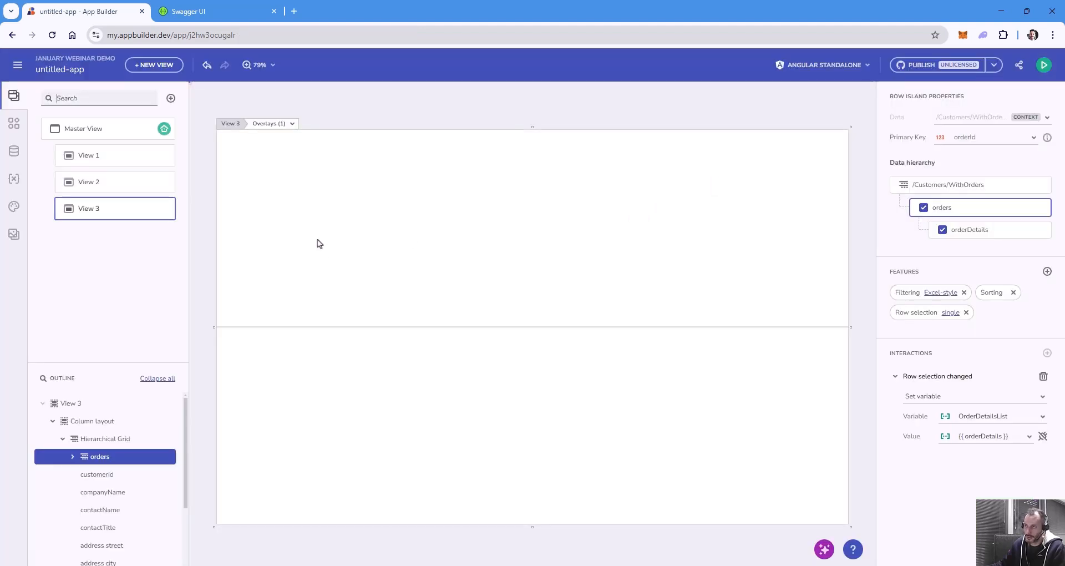
Add an On click interaction to the Show details button that opens or closes the Dialog Window.
{"action": "left_click", "coordinate": [316, 206]}
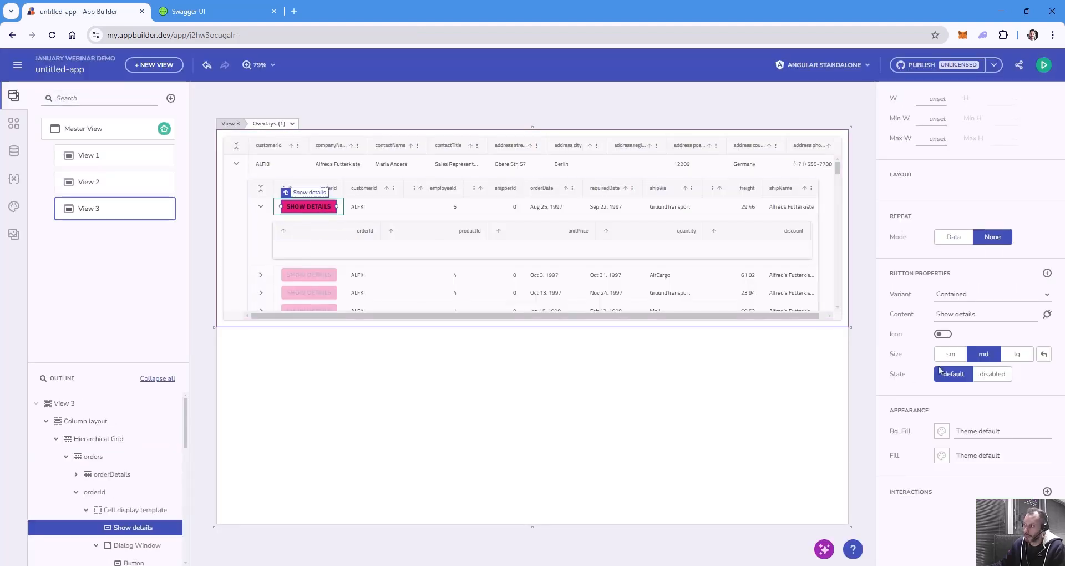
{"action": "left_click", "coordinate": [1048, 492]}
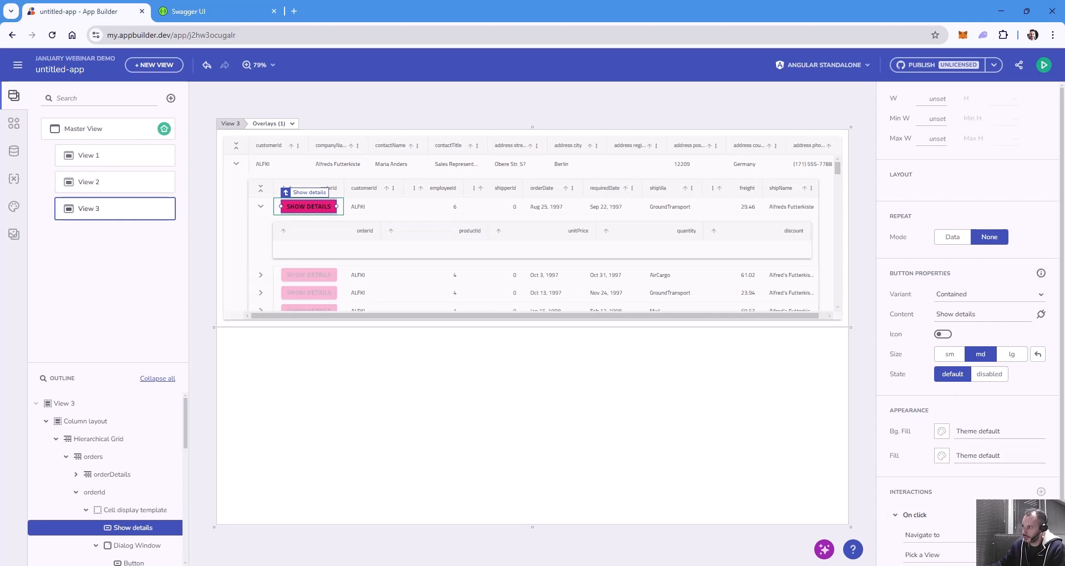
{"action": "left_click", "coordinate": [922, 534]}
{"action": "left_click", "coordinate": [954, 491]}
{"action": "left_click", "coordinate": [932, 554]}
{"action": "left_click", "coordinate": [932, 537]}
Preview the app again, expand and select the third customer, and select its Jun 19, 1997 order.
{"action": "left_click", "coordinate": [1043, 64]}
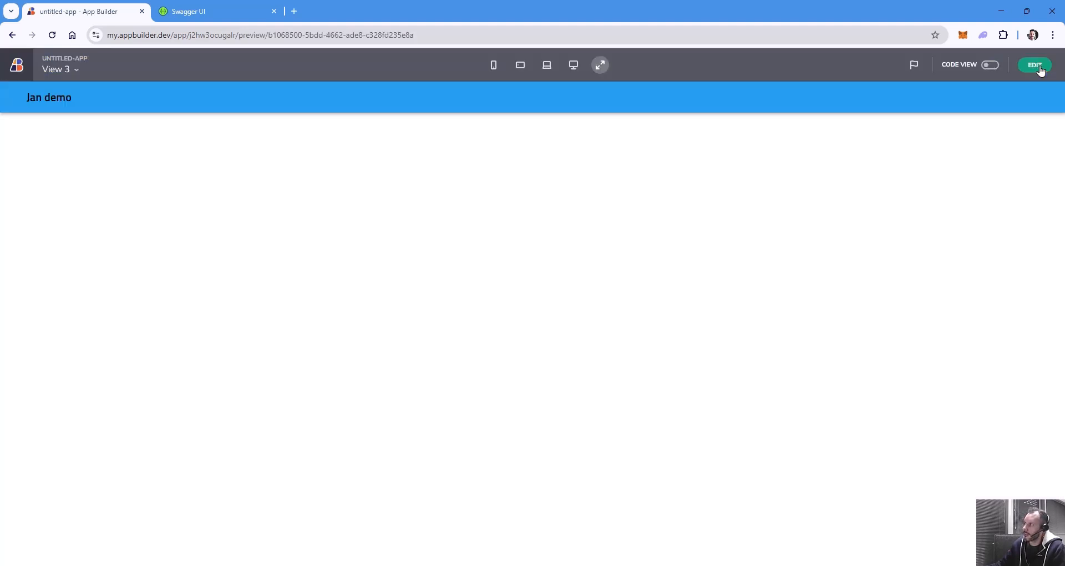
{"action": "left_click", "coordinate": [202, 200]}
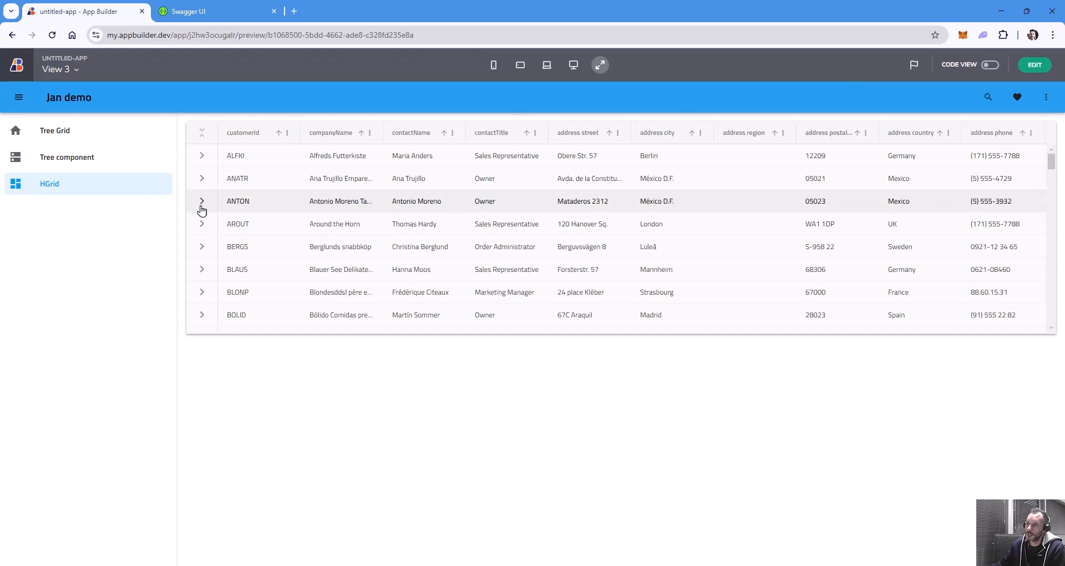
{"action": "left_click", "coordinate": [279, 204]}
{"action": "scroll", "coordinate": [377, 298], "scroll_direction": "down", "scroll_amount": 1}
{"action": "left_click", "coordinate": [382, 302]}
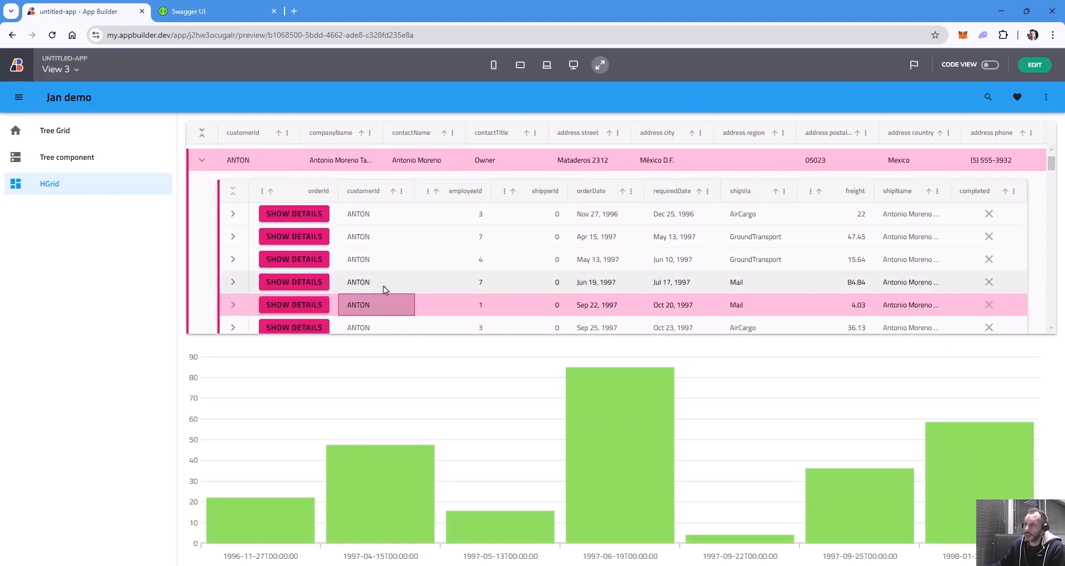
{"action": "left_click", "coordinate": [384, 284]}
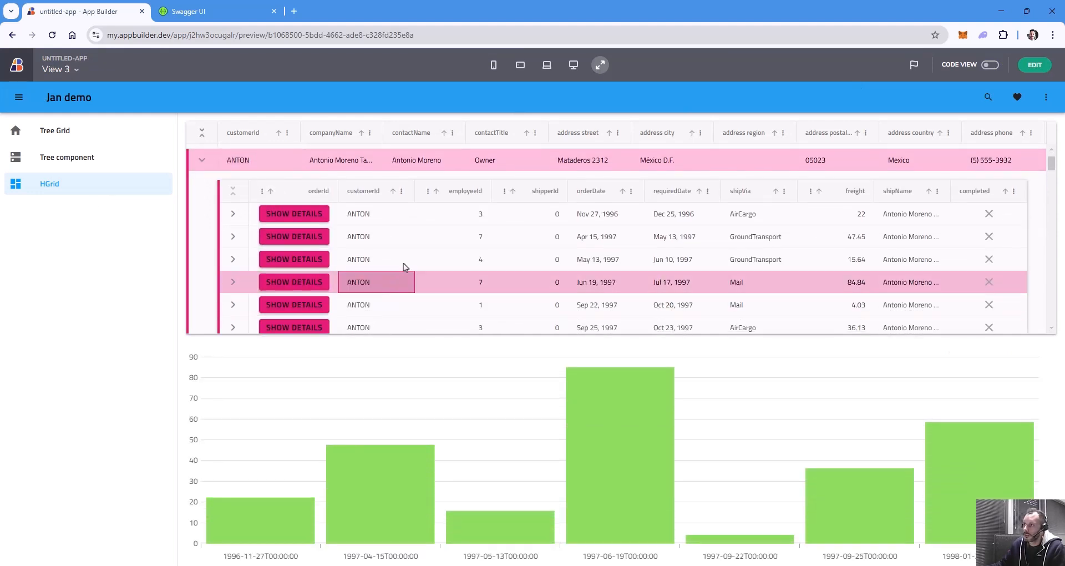
Expand the selected order, check its Details chart dialog against the order lines, close it and return to the editor.
{"action": "left_click", "coordinate": [234, 283]}
{"action": "scroll", "coordinate": [606, 289], "scroll_direction": "down", "scroll_amount": 1}
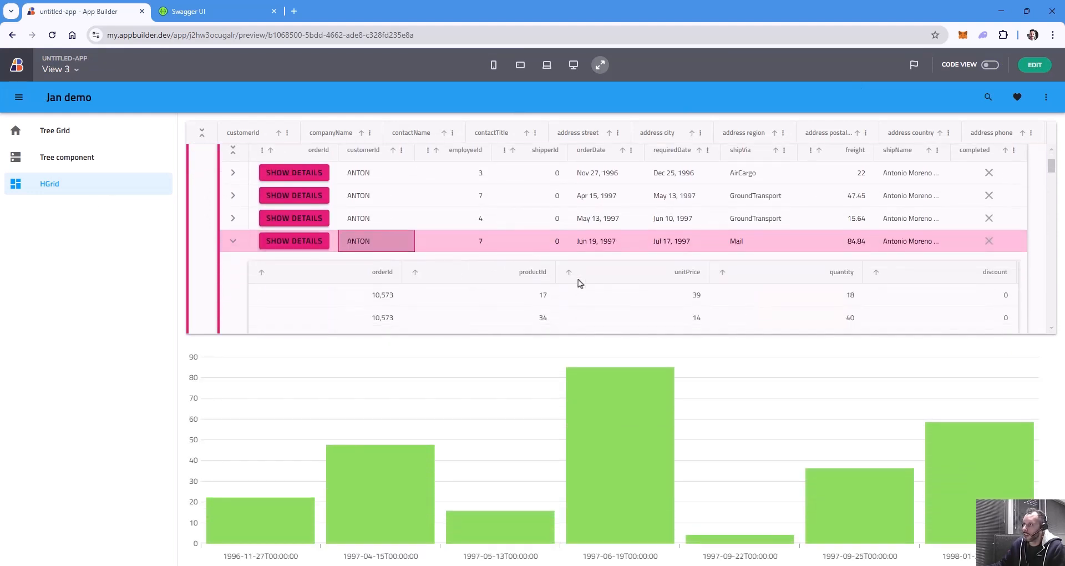
{"action": "left_click", "coordinate": [306, 244]}
{"action": "mouse_move", "coordinate": [491, 295]}
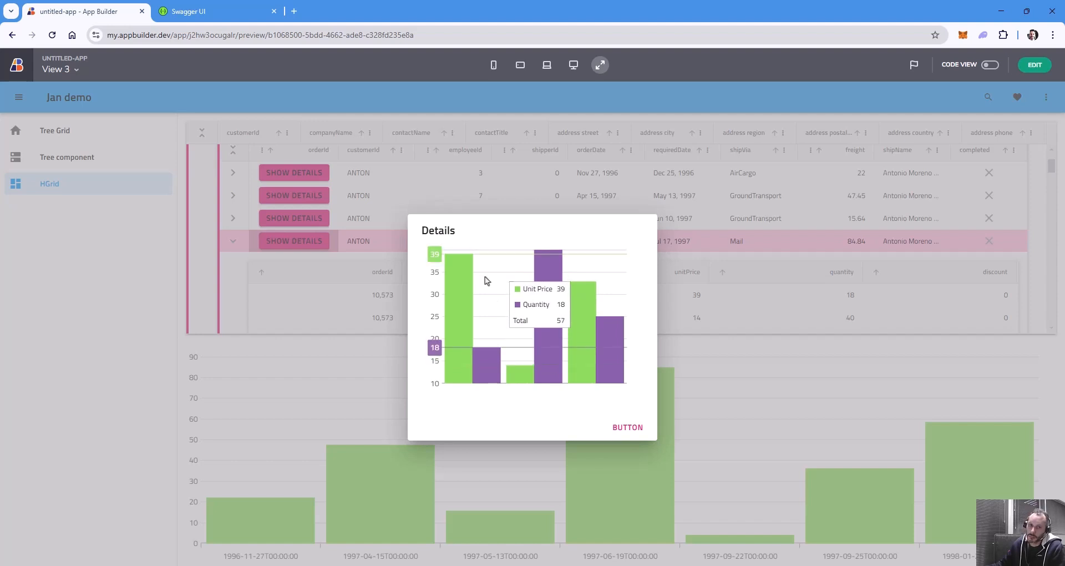
{"action": "left_click", "coordinate": [646, 428]}
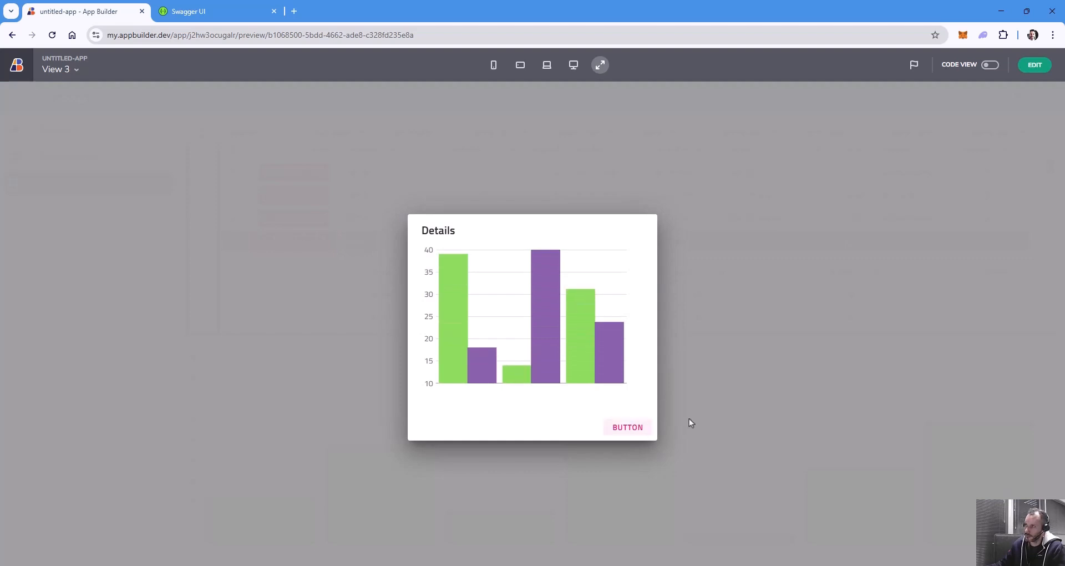
{"action": "left_click", "coordinate": [1030, 73]}
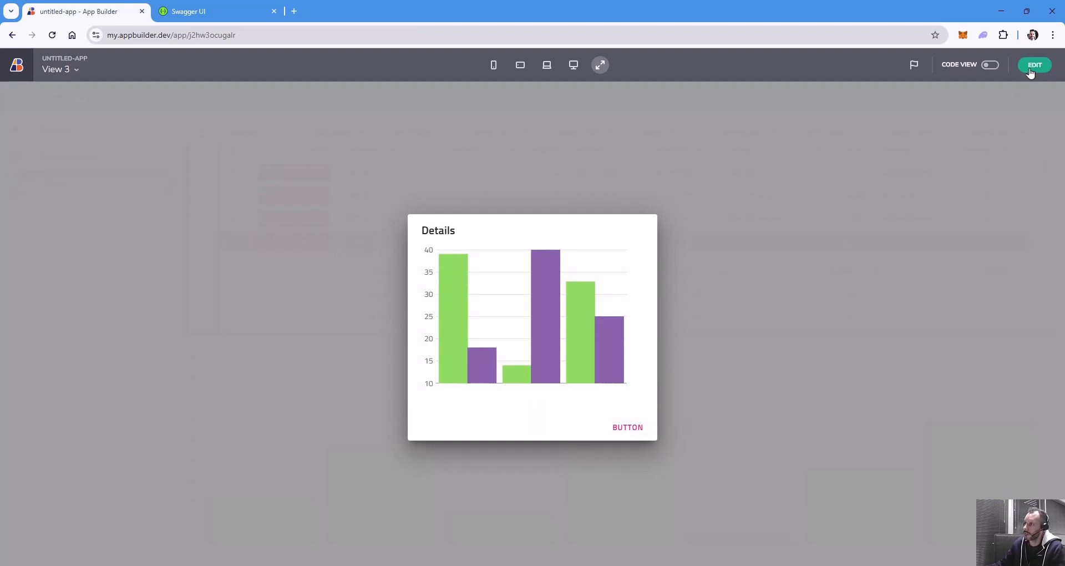